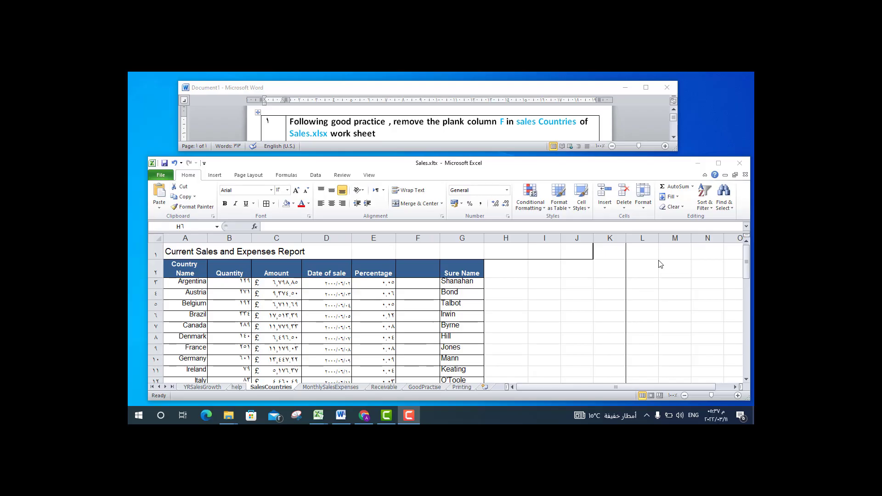
Step: Delete the empty column F on SalesCountries so Sure Name shifts into column F
{"action": "left_click", "coordinate": [589, 277]}
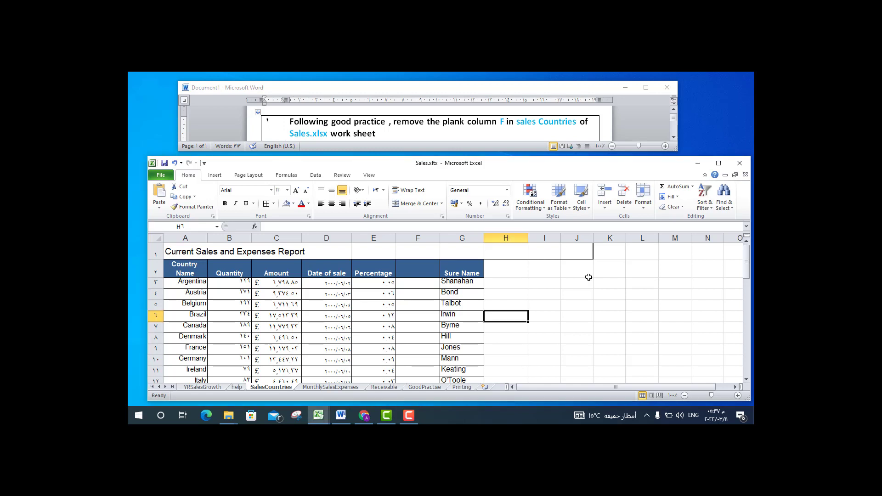
{"action": "left_click", "coordinate": [677, 280]}
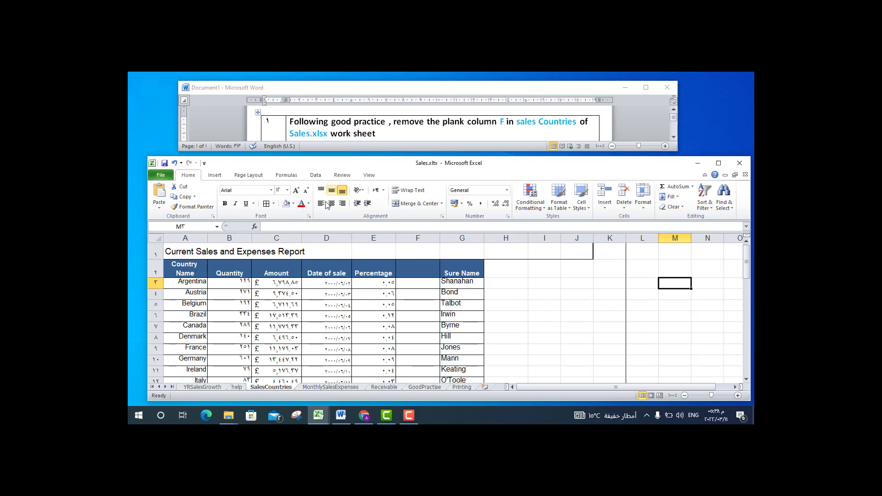
{"action": "left_click", "coordinate": [426, 236]}
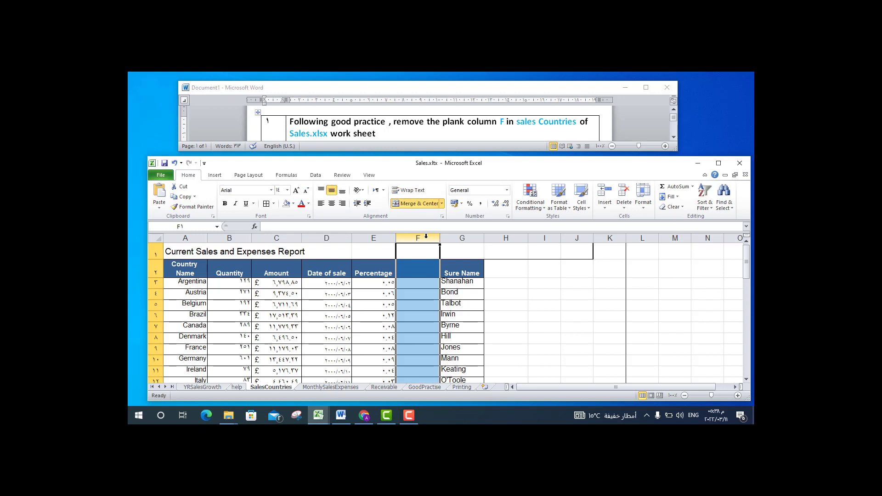
{"action": "right_click", "coordinate": [417, 237]}
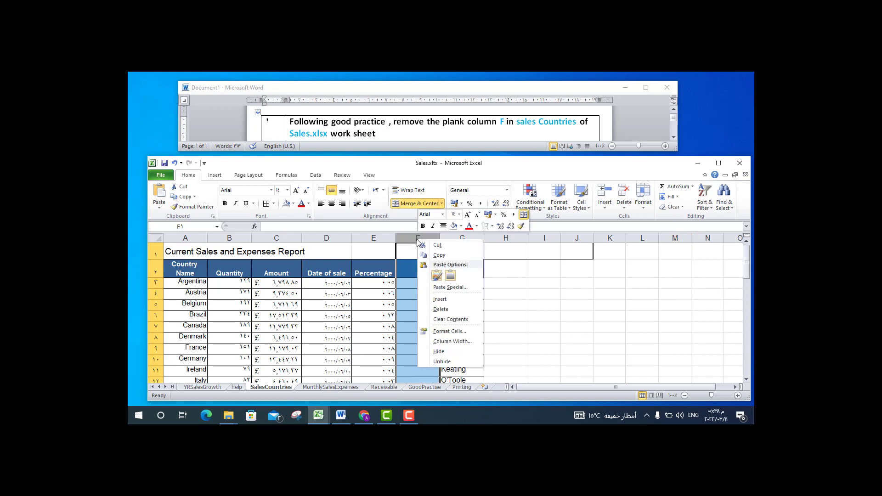
{"action": "left_click", "coordinate": [451, 309]}
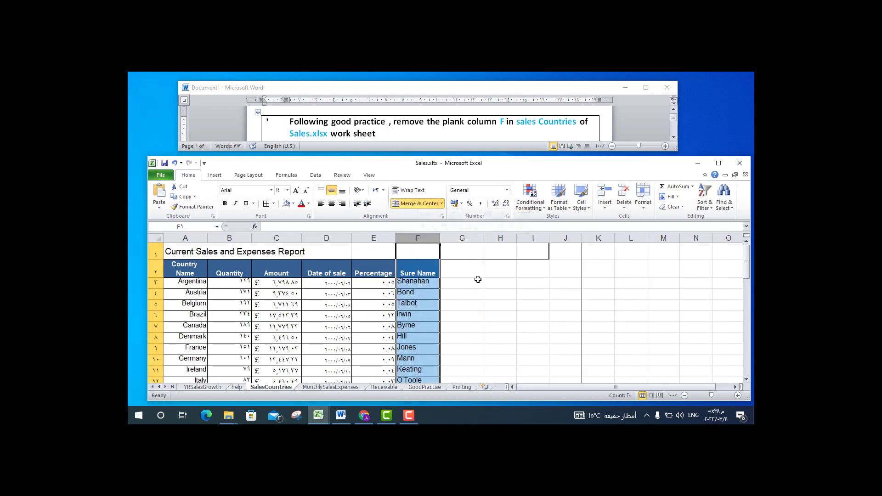
{"action": "left_click", "coordinate": [674, 138]}
Step: Scroll the Word task list to the next task and return to the Excel workbook
{"action": "left_click", "coordinate": [675, 138]}
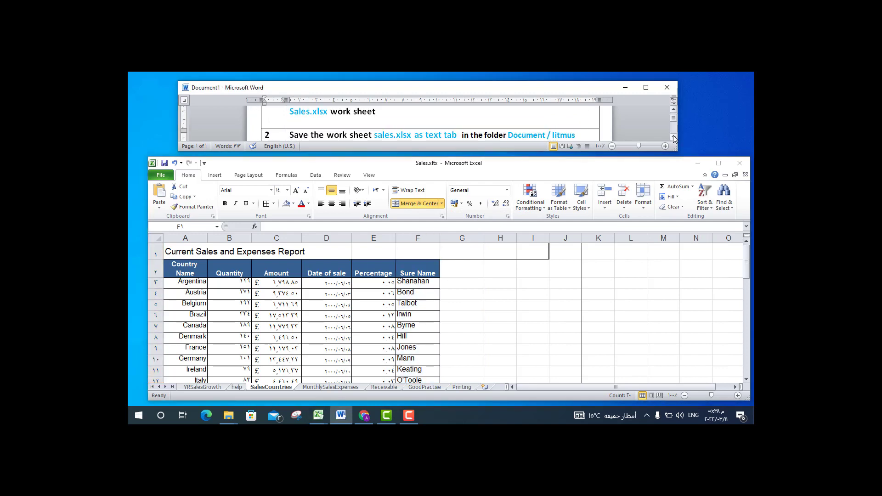
{"action": "left_click", "coordinate": [674, 138]}
{"action": "left_click", "coordinate": [674, 138]}
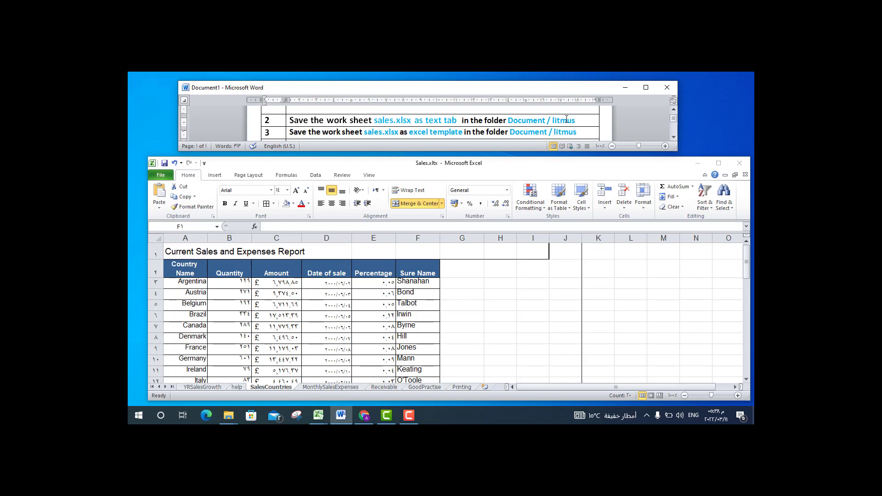
{"action": "left_click", "coordinate": [344, 256]}
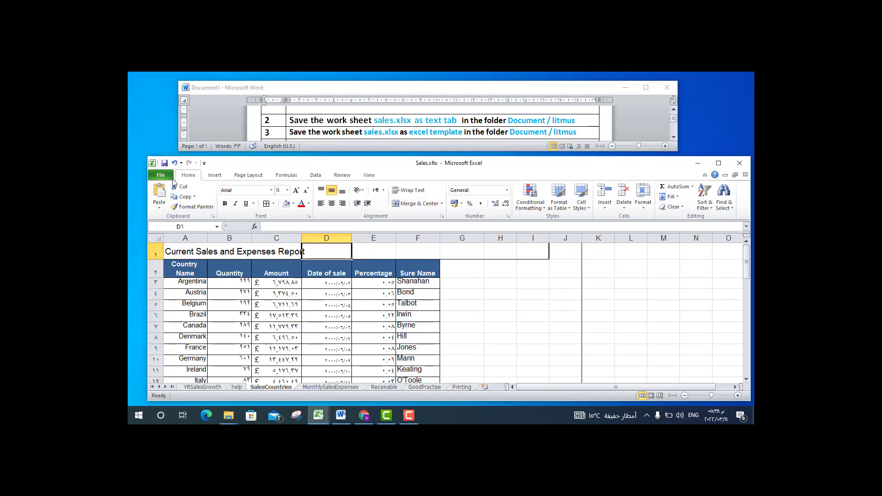
{"action": "left_click", "coordinate": [168, 177]}
{"action": "key", "text": "Escape"}
Step: Start Save As with type Text (Tab delimited) (*.txt) and browse to Documents > Letmus
{"action": "key", "text": "F12"}
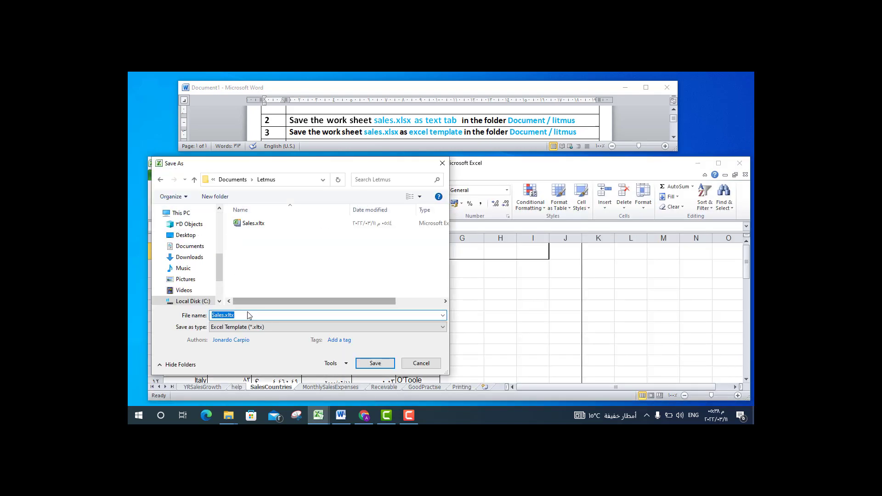
{"action": "left_click", "coordinate": [267, 327]}
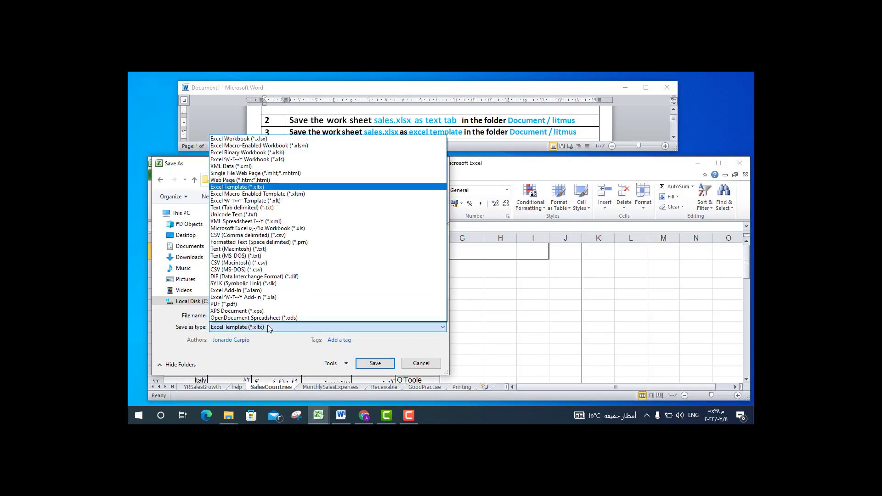
{"action": "left_click", "coordinate": [279, 209]}
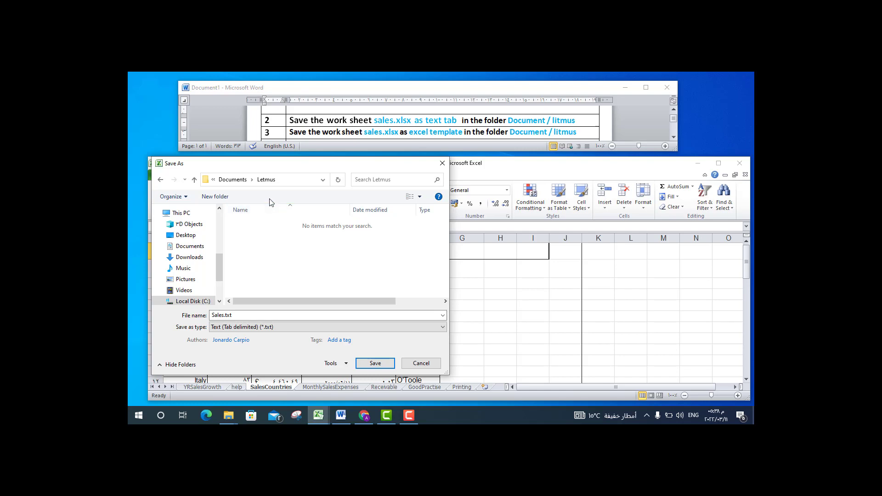
{"action": "left_click", "coordinate": [190, 246]}
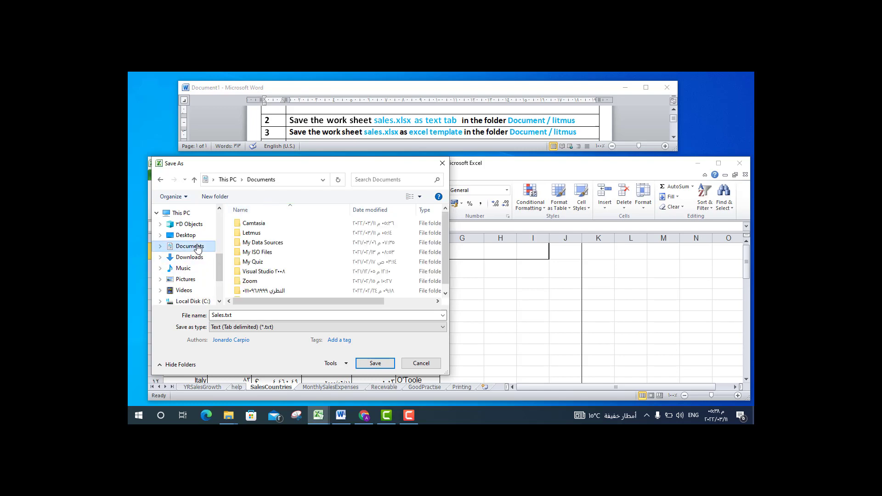
{"action": "double_click", "coordinate": [256, 234]}
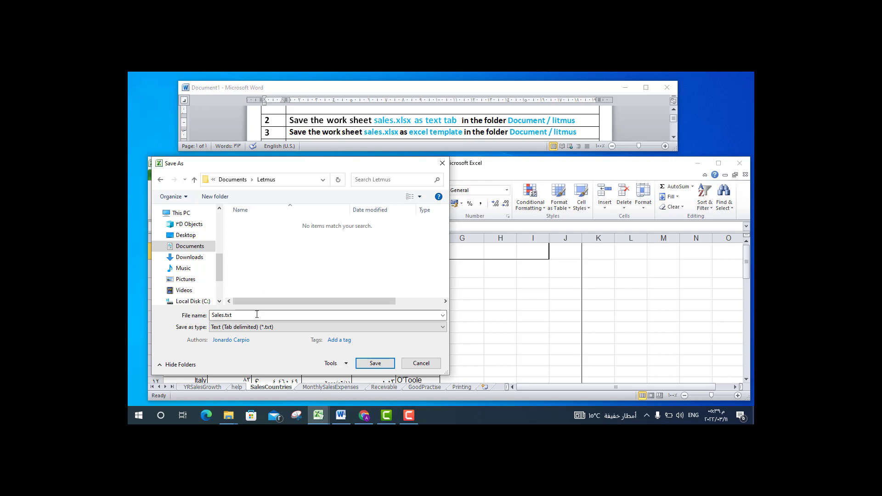
{"action": "mouse_move", "coordinate": [188, 258]}
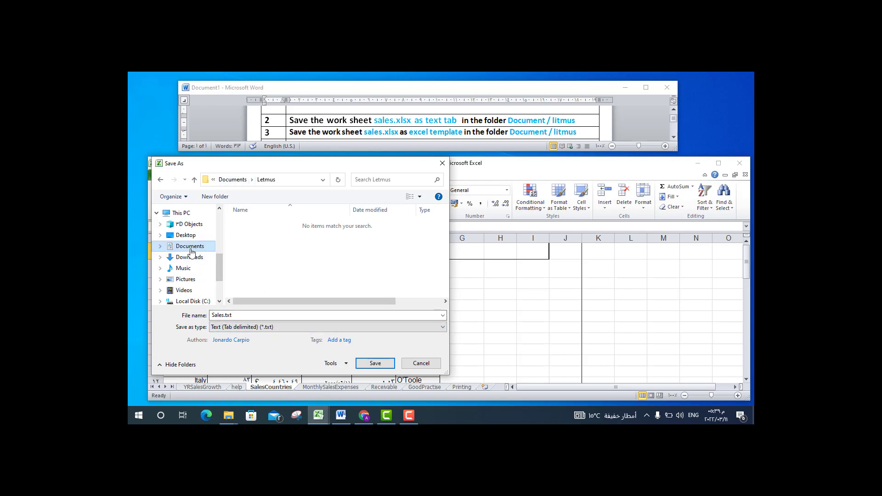
{"action": "left_click", "coordinate": [190, 247]}
Step: Save as Excel Template Sales.xltx in Documents > Letmus, overwriting the existing file
{"action": "double_click", "coordinate": [252, 233]}
{"action": "left_click", "coordinate": [258, 327]}
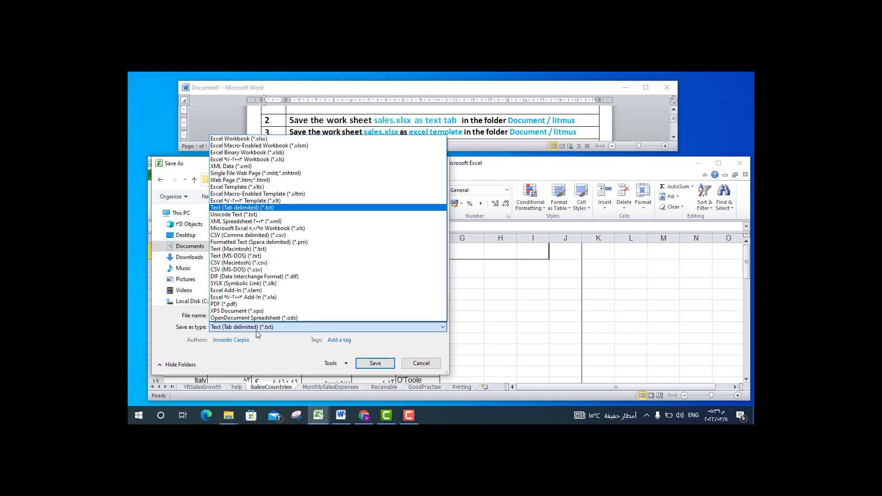
{"action": "left_click", "coordinate": [239, 187]}
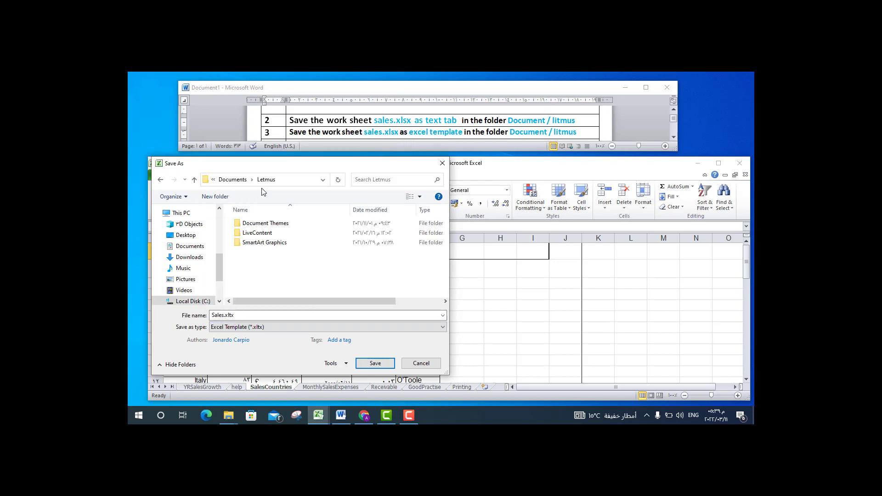
{"action": "left_click", "coordinate": [214, 245]}
{"action": "double_click", "coordinate": [276, 233]}
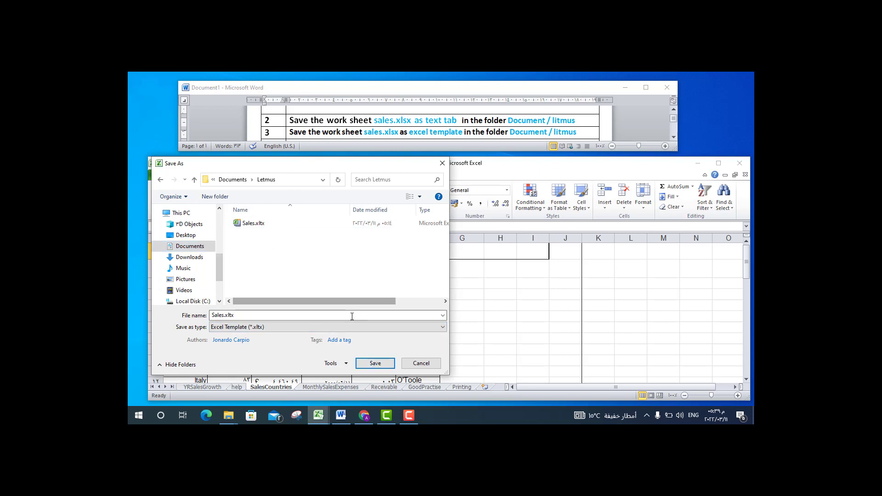
{"action": "left_click", "coordinate": [375, 364]}
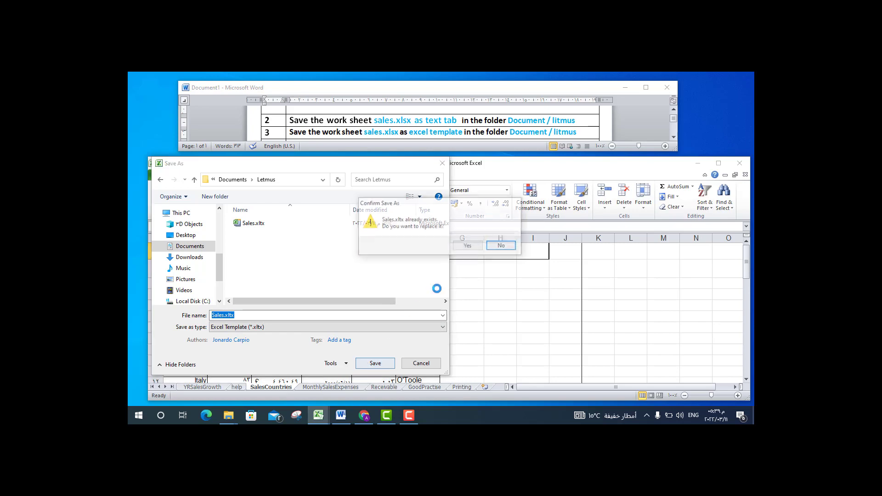
{"action": "left_click", "coordinate": [468, 247]}
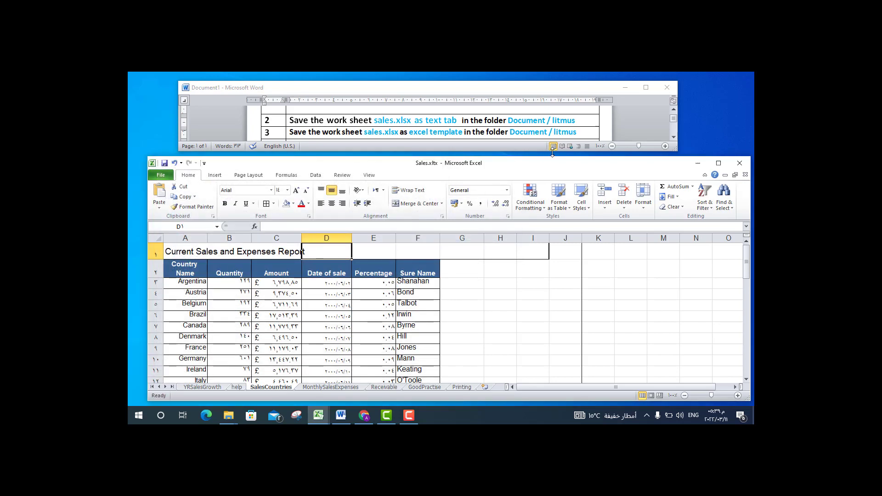
{"action": "left_click", "coordinate": [674, 136]}
Step: Select cells D3 through D20 holding the sale dates on SalesCountries
{"action": "left_click", "coordinate": [674, 136]}
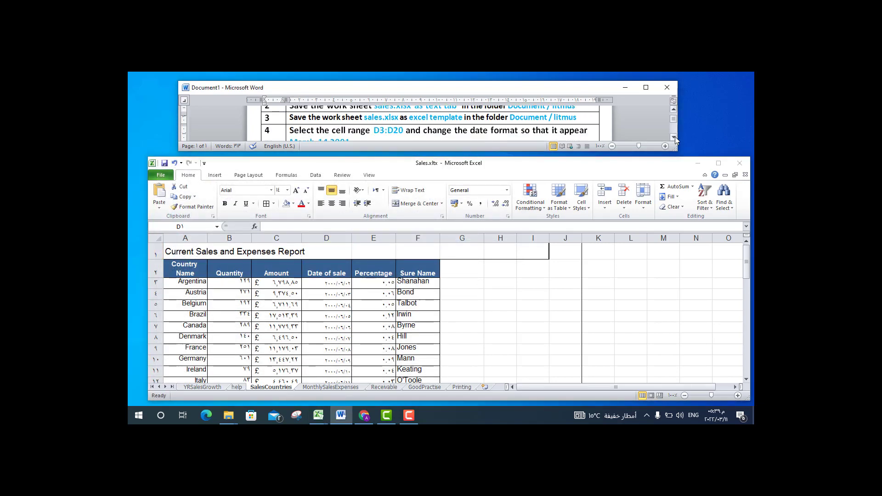
{"action": "left_click", "coordinate": [674, 137]}
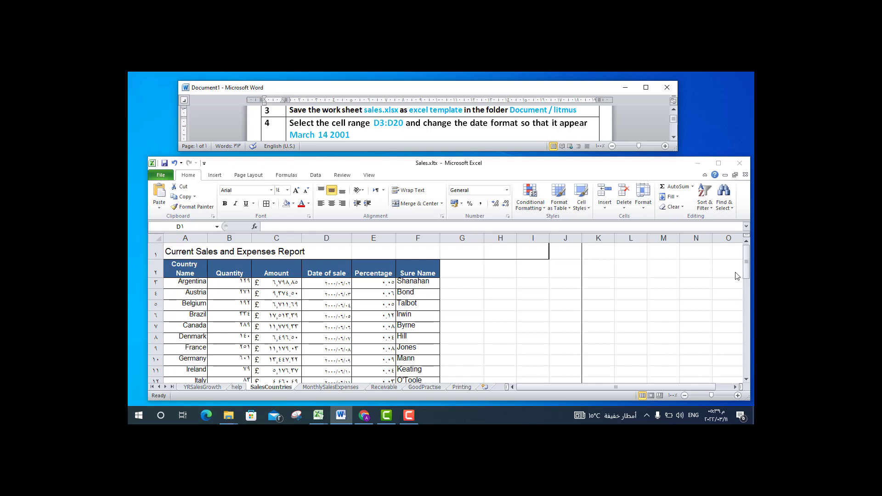
{"action": "left_click", "coordinate": [746, 267]}
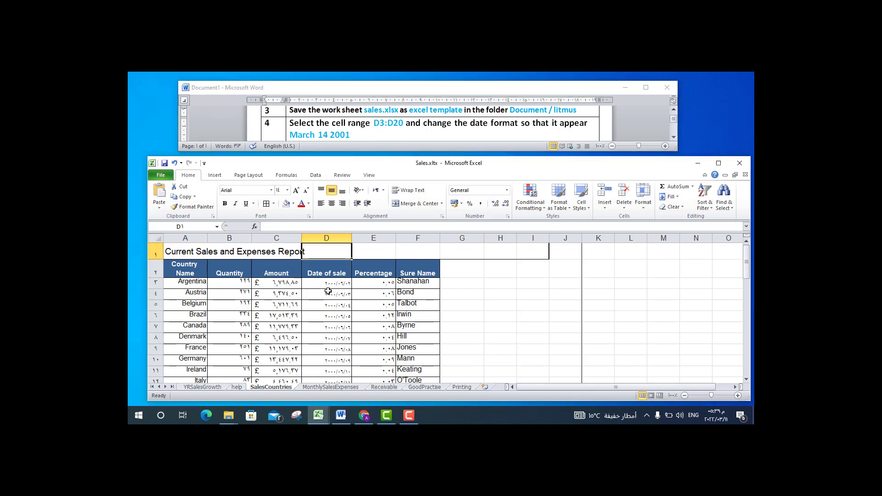
{"action": "left_click", "coordinate": [330, 284]}
{"action": "mouse_move", "coordinate": [330, 284]}
{"action": "left_mouse_down"}
{"action": "mouse_move", "coordinate": [326, 383]}
{"action": "mouse_move", "coordinate": [334, 354]}
{"action": "left_mouse_up"}
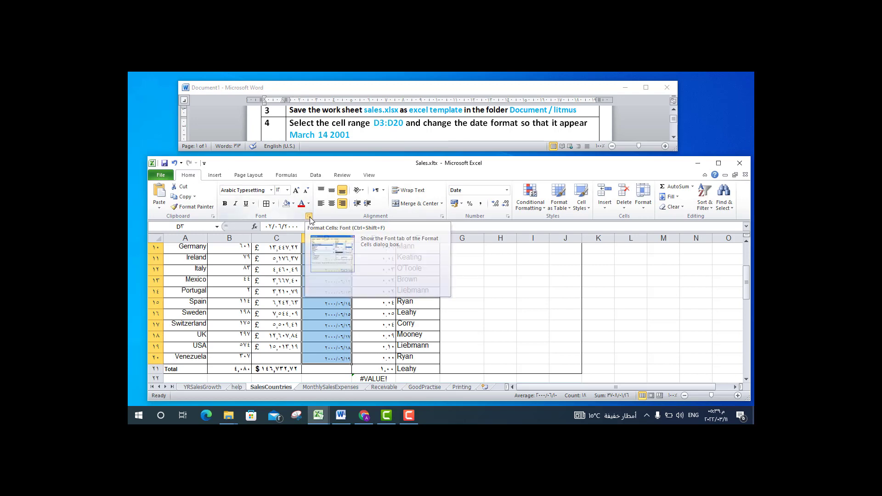
Step: Format D3:D20 as an English (U.S.) Date in the 'March 14, 2001' style
{"action": "left_click", "coordinate": [310, 217]}
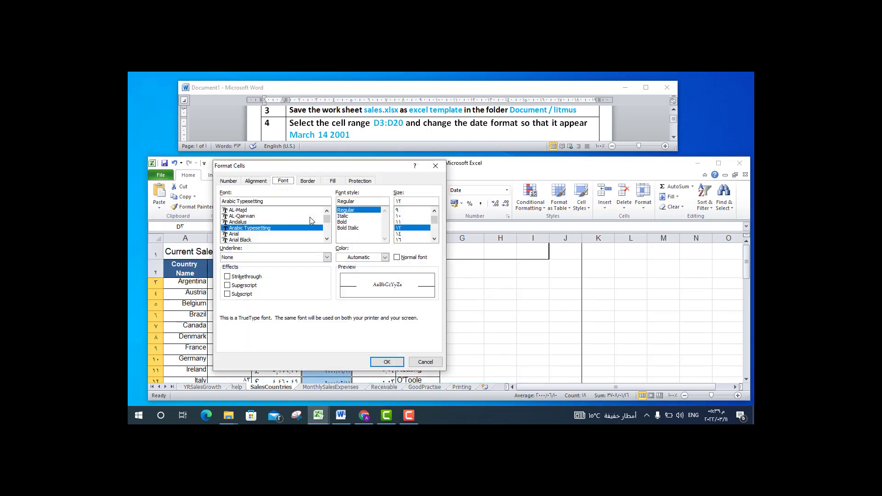
{"action": "left_click", "coordinate": [228, 181]}
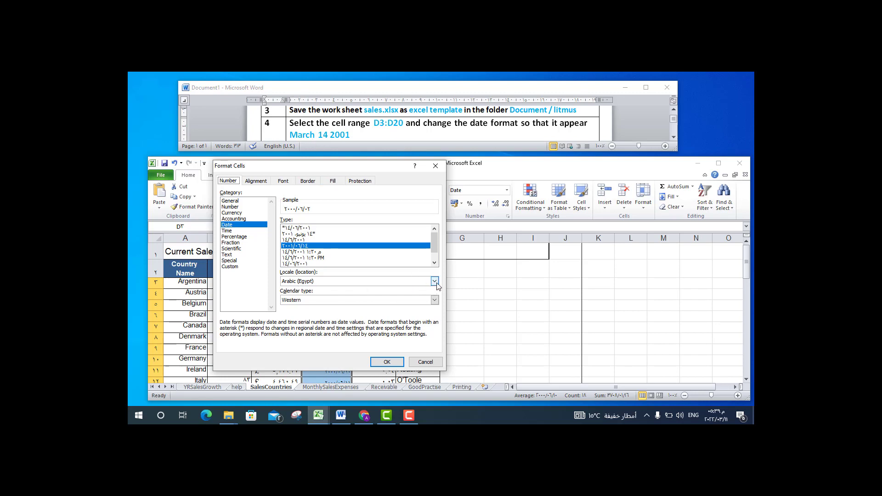
{"action": "left_click", "coordinate": [435, 282]}
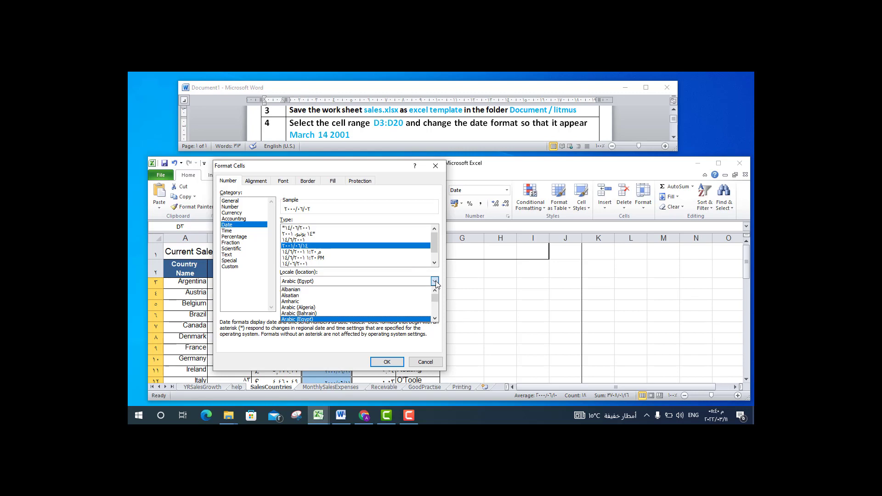
{"action": "left_click", "coordinate": [436, 291]}
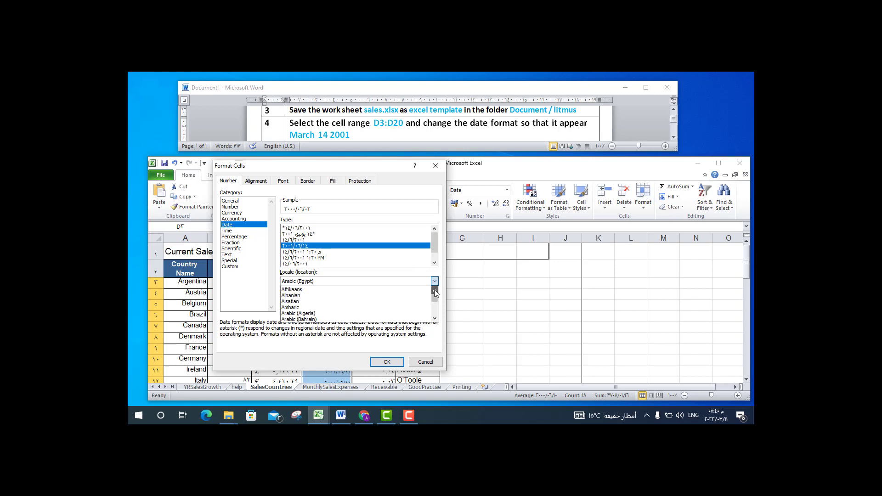
{"action": "left_click", "coordinate": [435, 291]}
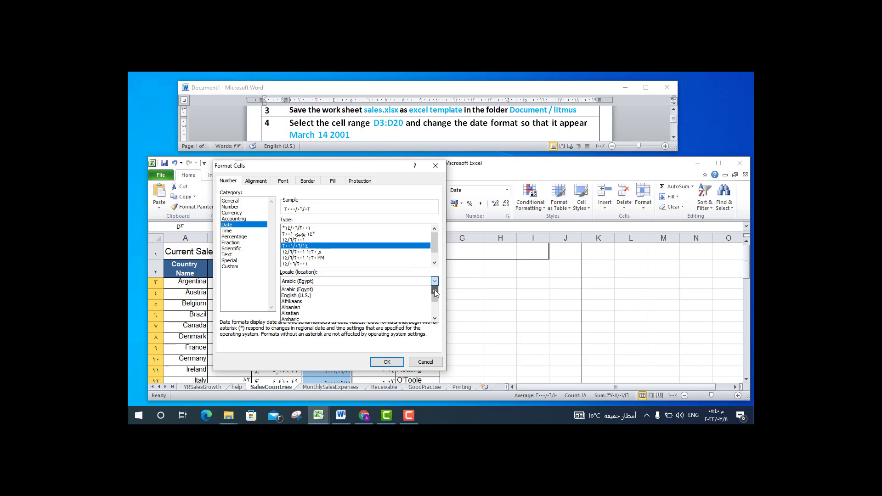
{"action": "left_click", "coordinate": [381, 296]}
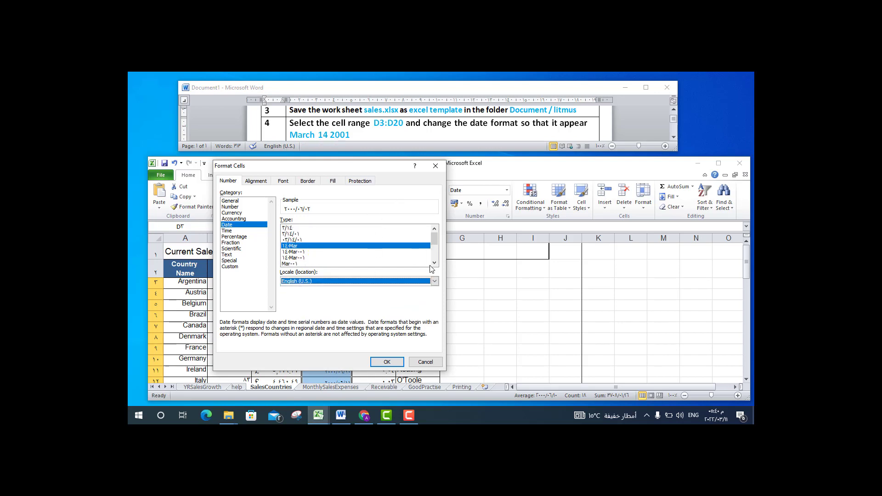
{"action": "scroll", "coordinate": [320, 251], "scroll_direction": "down", "scroll_amount": 1}
{"action": "scroll", "coordinate": [320, 251], "scroll_direction": "down", "scroll_amount": 1}
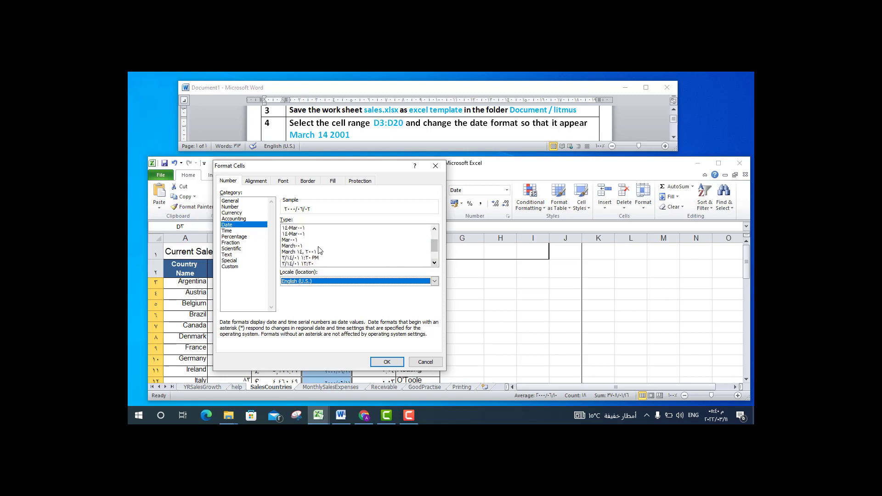
{"action": "left_click", "coordinate": [295, 252]}
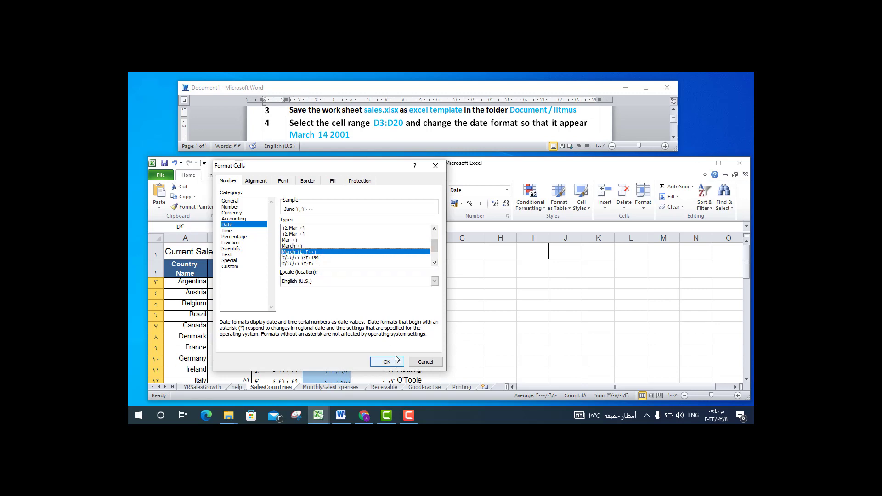
{"action": "left_click_drag", "start_coordinate": [434, 247], "coordinate": [434, 259]}
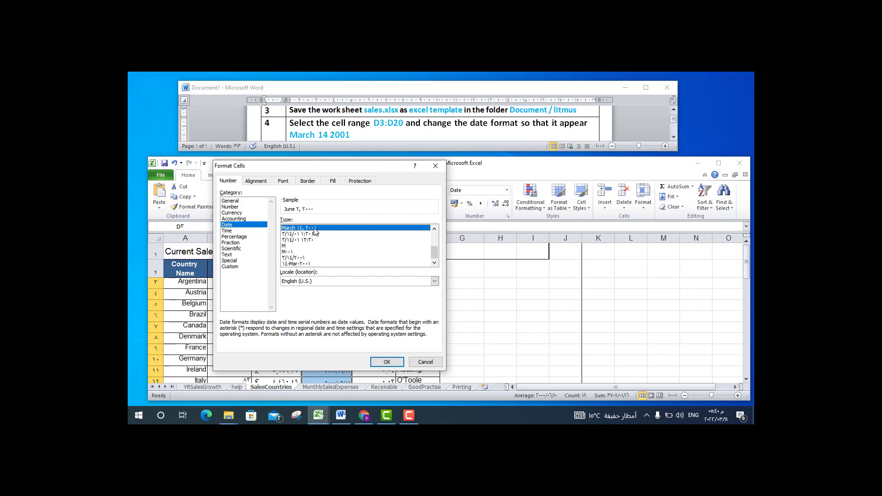
{"action": "left_click", "coordinate": [387, 362]}
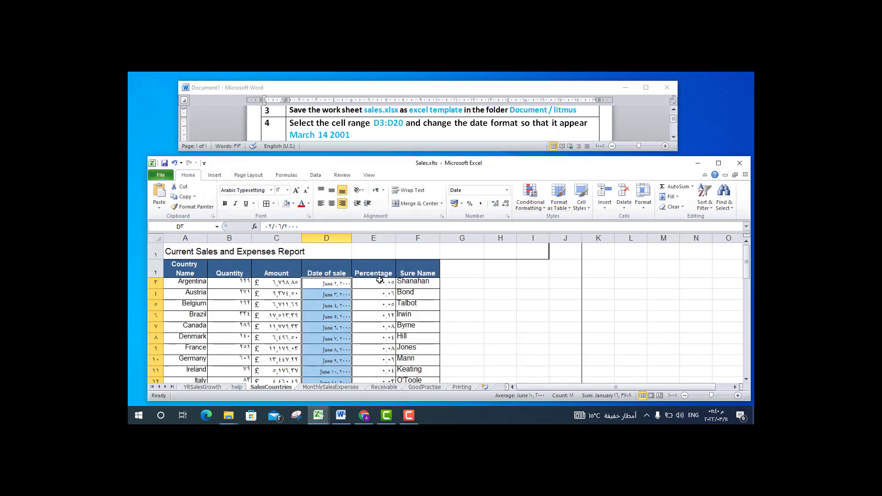
Step: Apply Align Text Left to the sale dates in column D, then deselect them
{"action": "left_click", "coordinate": [675, 137]}
{"action": "left_click", "coordinate": [675, 137]}
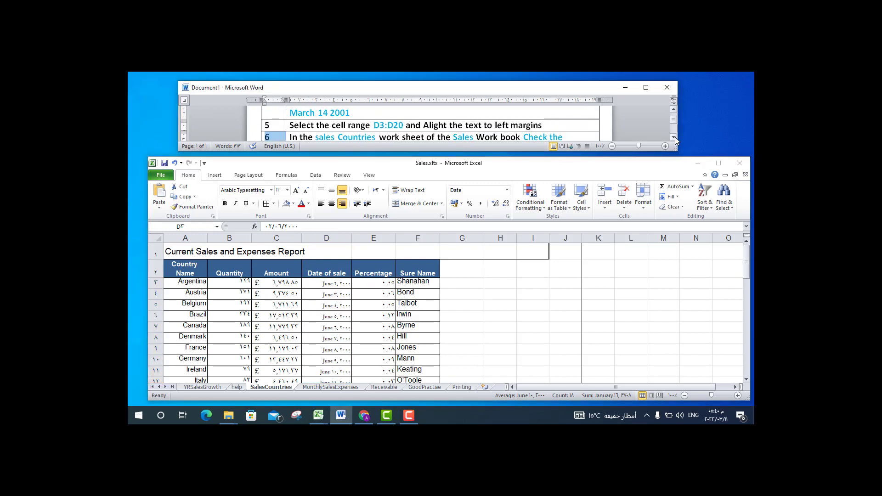
{"action": "left_click", "coordinate": [675, 137]}
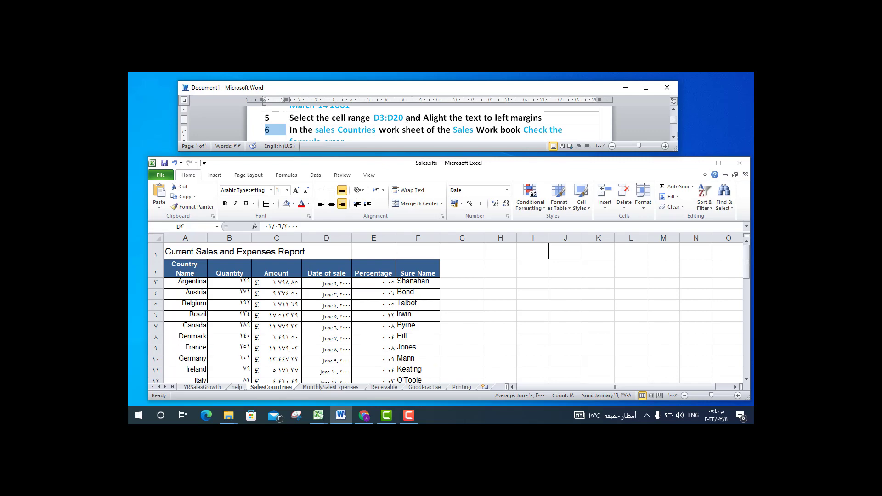
{"action": "left_click", "coordinate": [331, 286]}
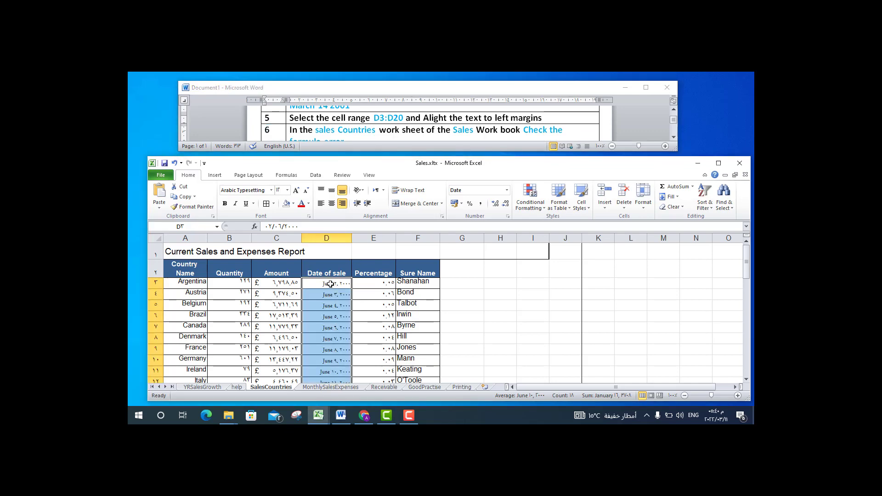
{"action": "mouse_move", "coordinate": [330, 284]}
{"action": "left_mouse_down"}
{"action": "mouse_move", "coordinate": [319, 390]}
{"action": "mouse_move", "coordinate": [335, 291]}
{"action": "left_mouse_up"}
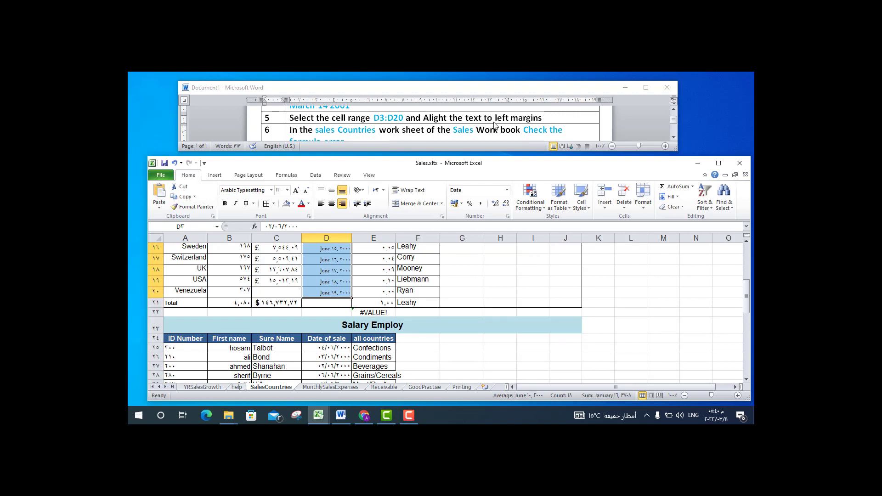
{"action": "left_click", "coordinate": [320, 205]}
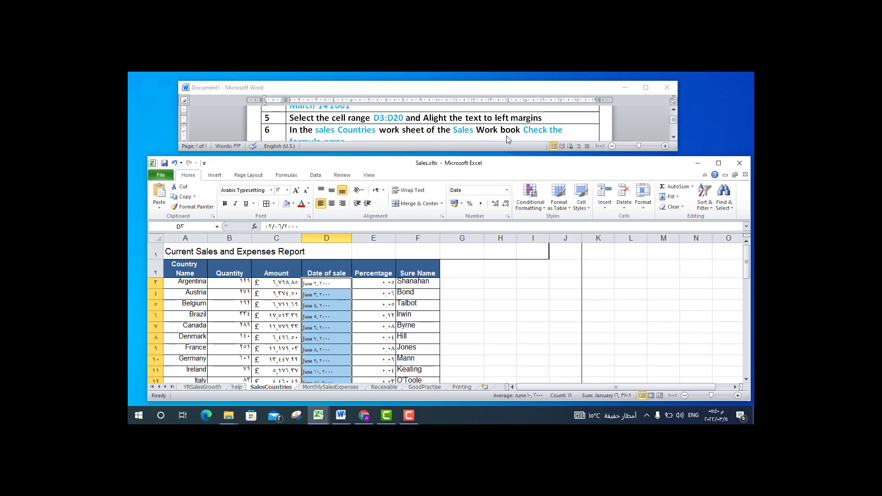
{"action": "left_click", "coordinate": [674, 138]}
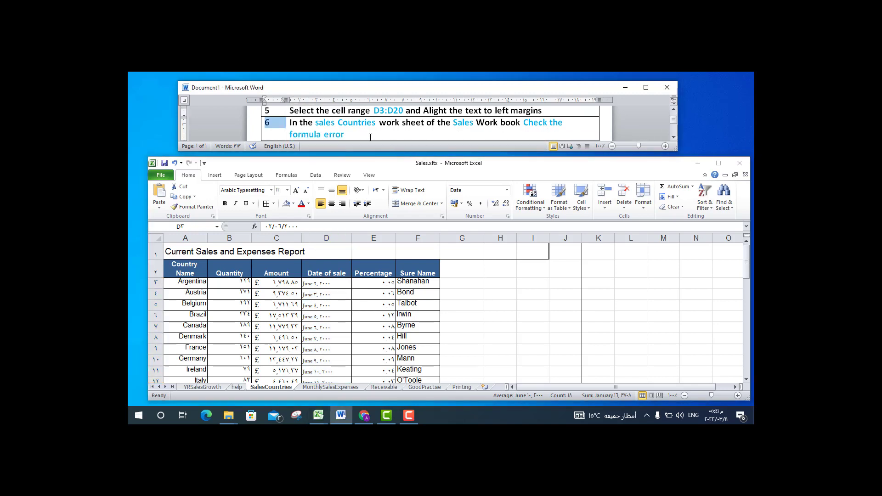
{"action": "left_click", "coordinate": [481, 265]}
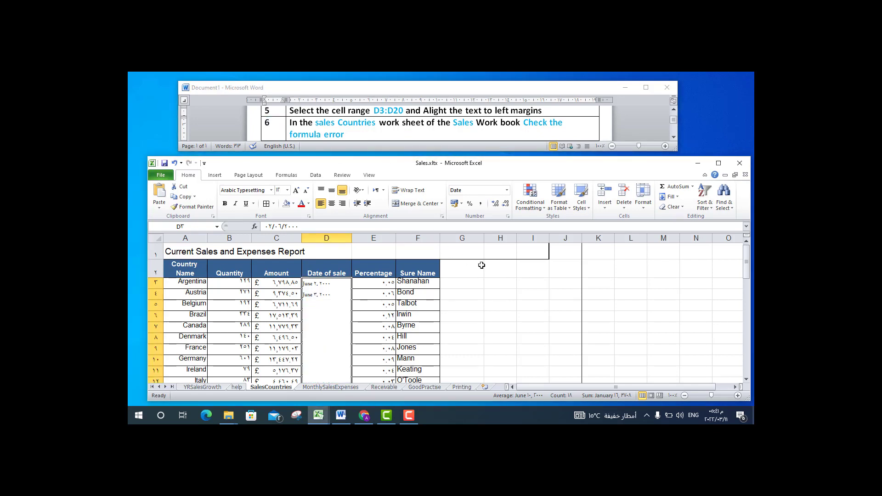
{"action": "left_click", "coordinate": [482, 265]}
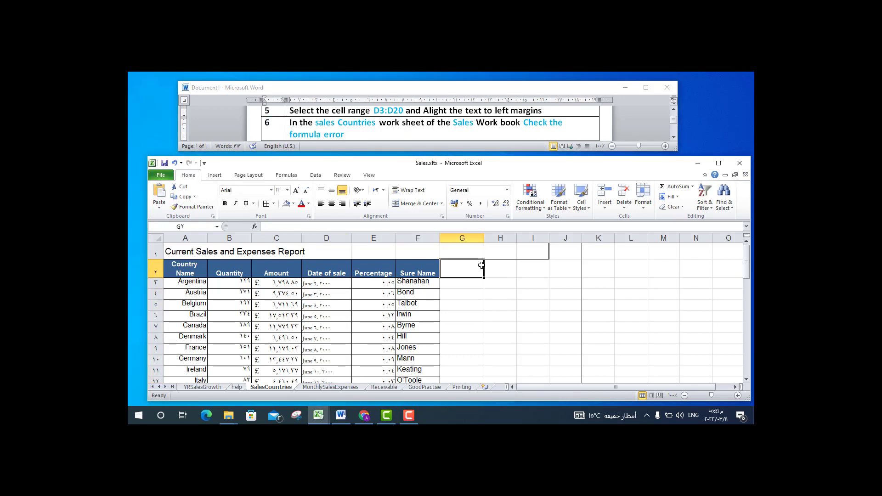
Step: Use Error Checking to move /3 after the SUM in E22, giving =SUM(E3:E21)/3
{"action": "left_click", "coordinate": [287, 175]}
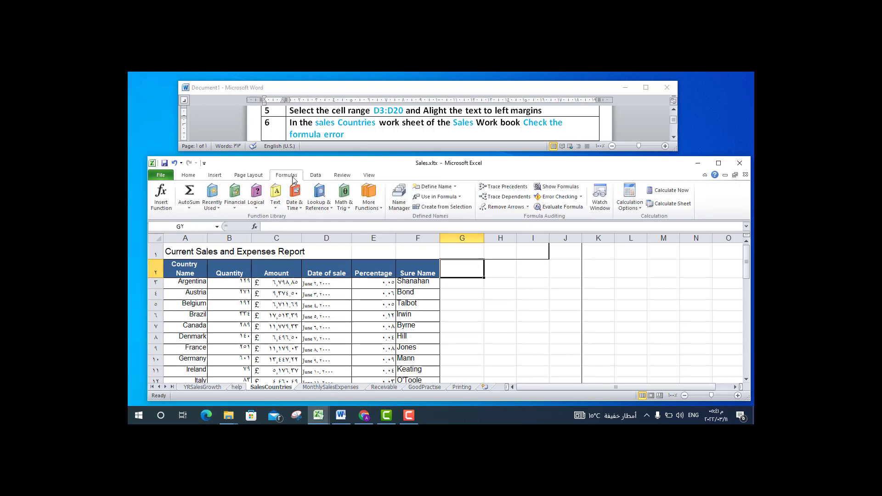
{"action": "left_click", "coordinate": [581, 197]}
{"action": "left_click", "coordinate": [570, 208]}
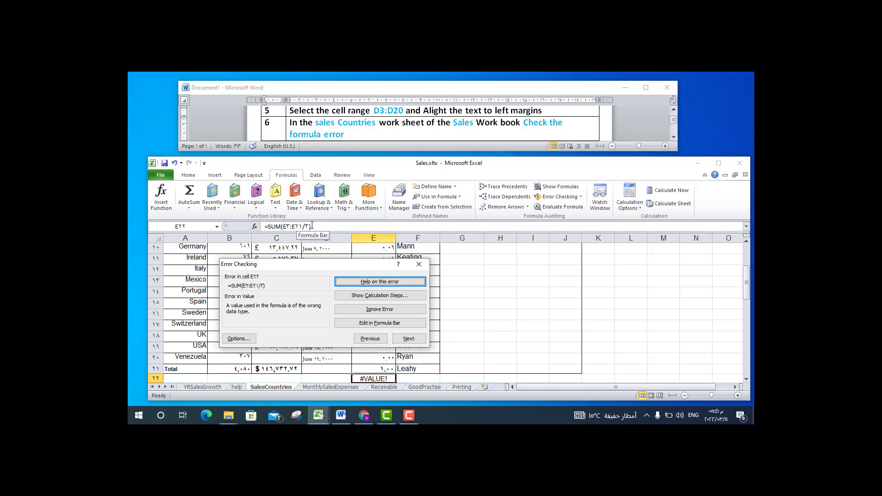
{"action": "left_click_drag", "start_coordinate": [303, 226], "coordinate": [310, 227]}
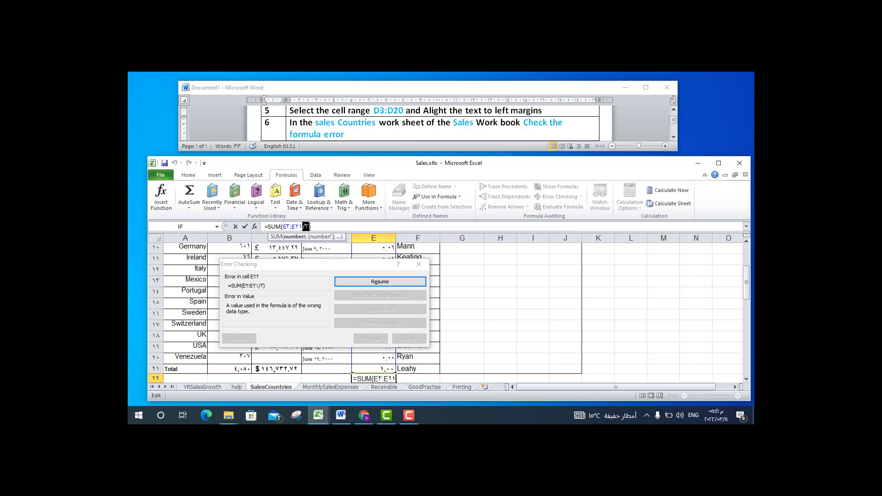
{"action": "left_click", "coordinate": [184, 175]}
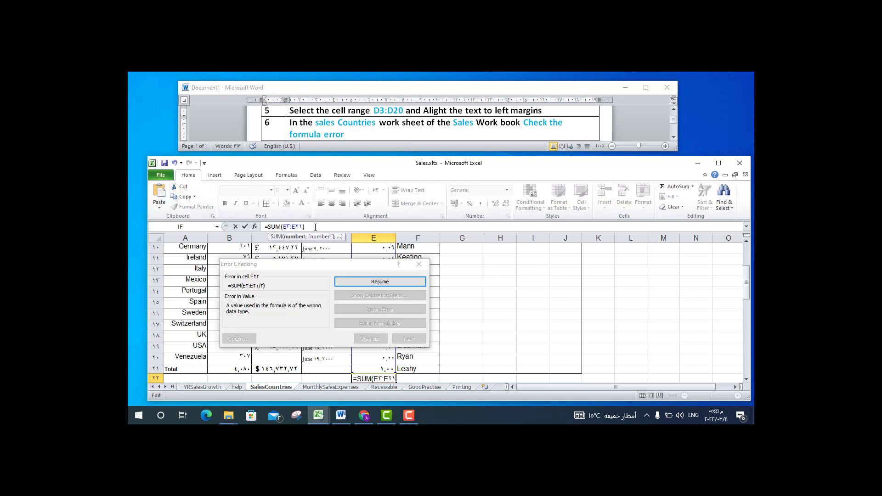
{"action": "key", "text": "Delete"}
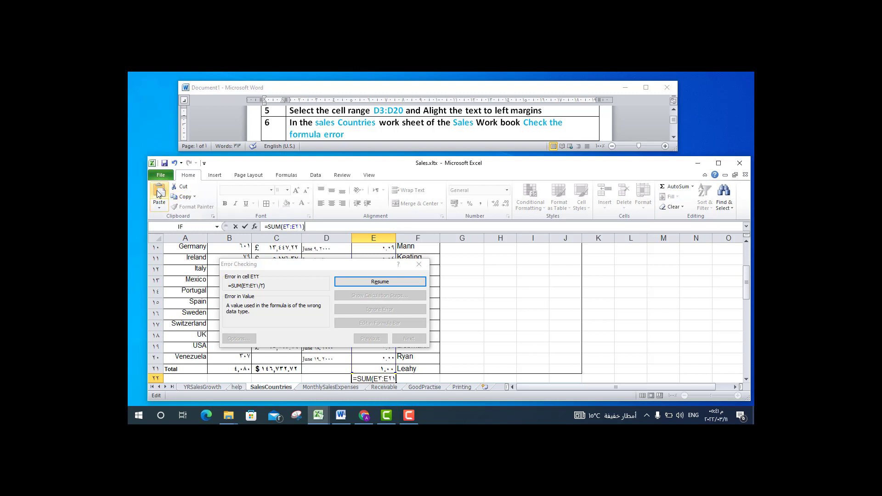
{"action": "left_click", "coordinate": [159, 193]}
{"action": "type", "text": "/٣"}
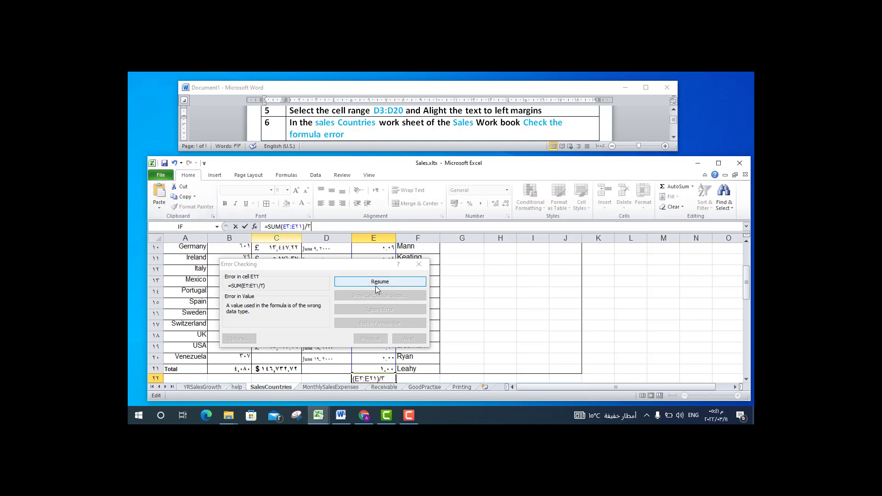
{"action": "left_click", "coordinate": [377, 283]}
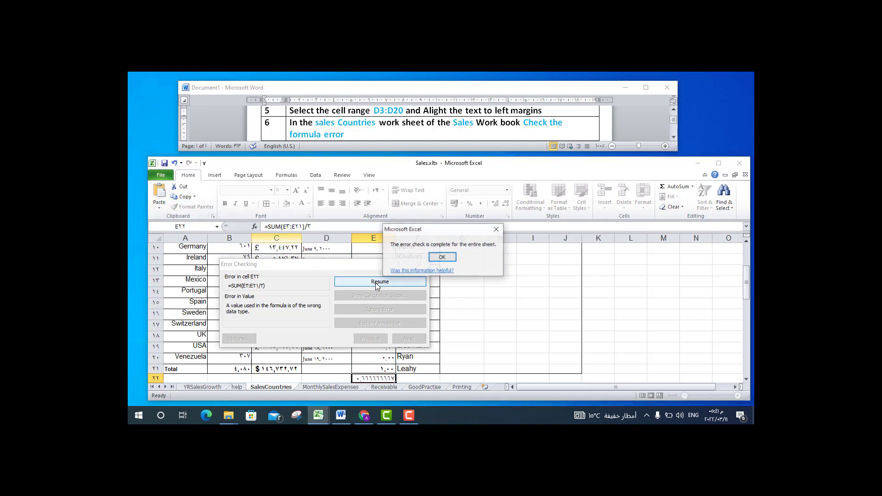
{"action": "left_click", "coordinate": [446, 257]}
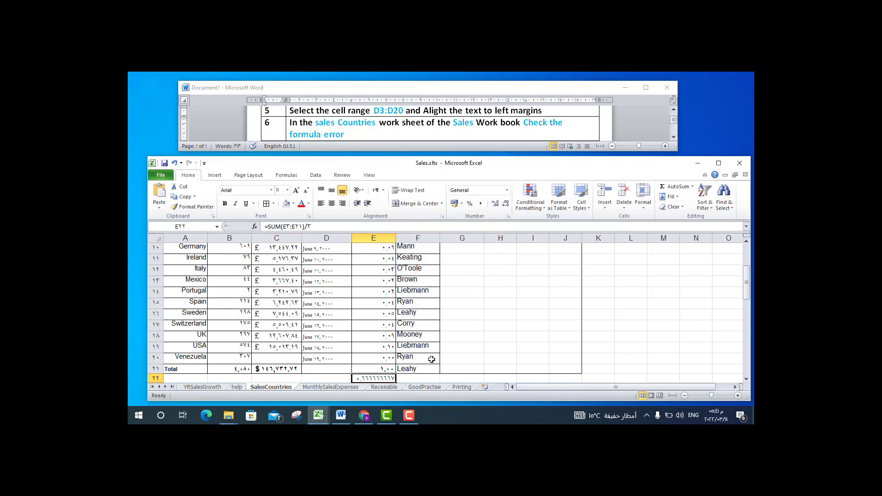
{"action": "left_click", "coordinate": [490, 312]}
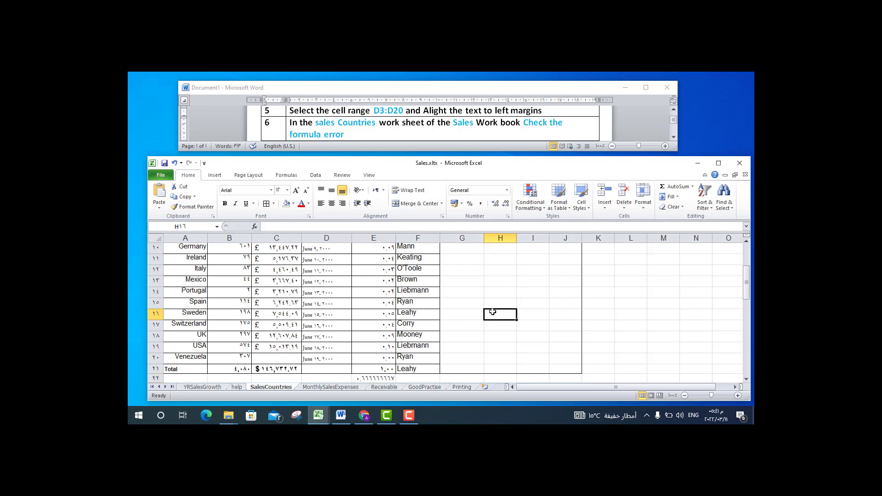
Step: Undo the previous fix and rerun Error Checking, deleting /3 to leave =SUM(E3:E21)
{"action": "left_click", "coordinate": [175, 166]}
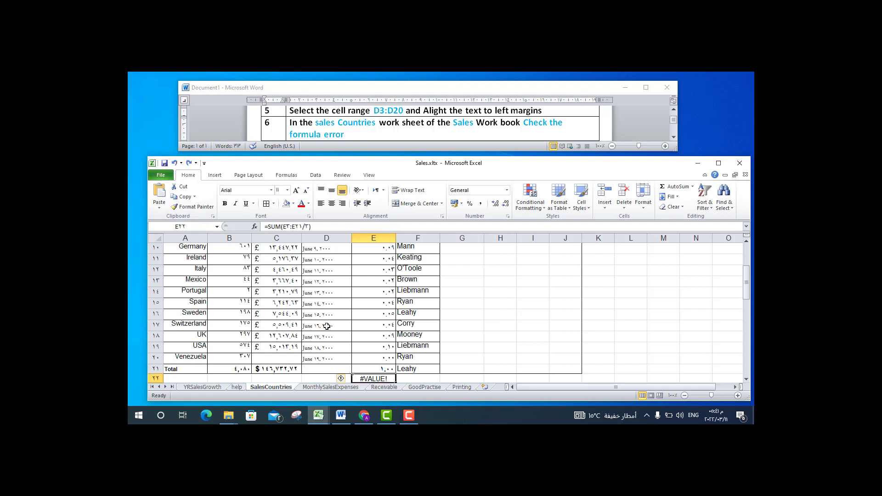
{"action": "left_click", "coordinate": [496, 276]}
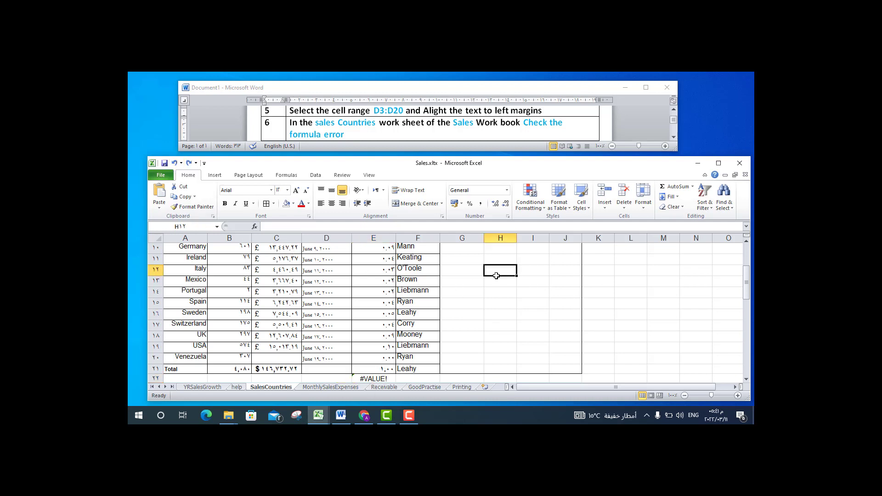
{"action": "left_click", "coordinate": [286, 176]}
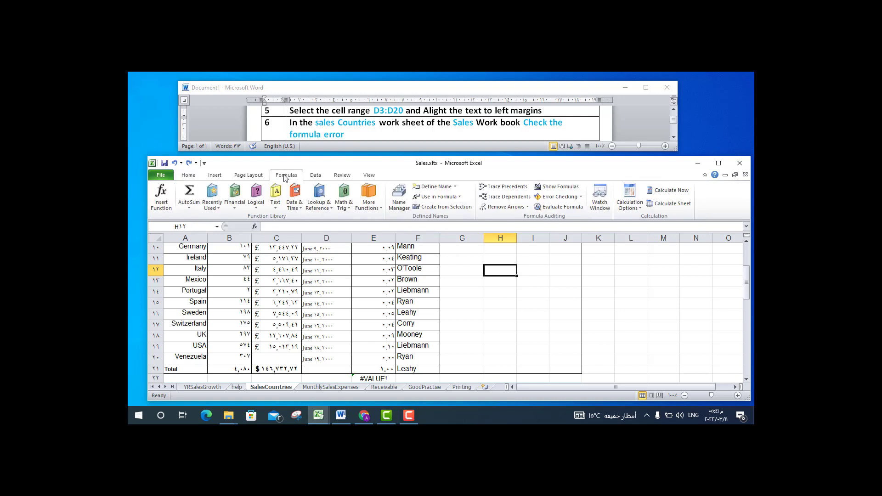
{"action": "left_click", "coordinate": [581, 197]}
{"action": "left_click", "coordinate": [575, 208]}
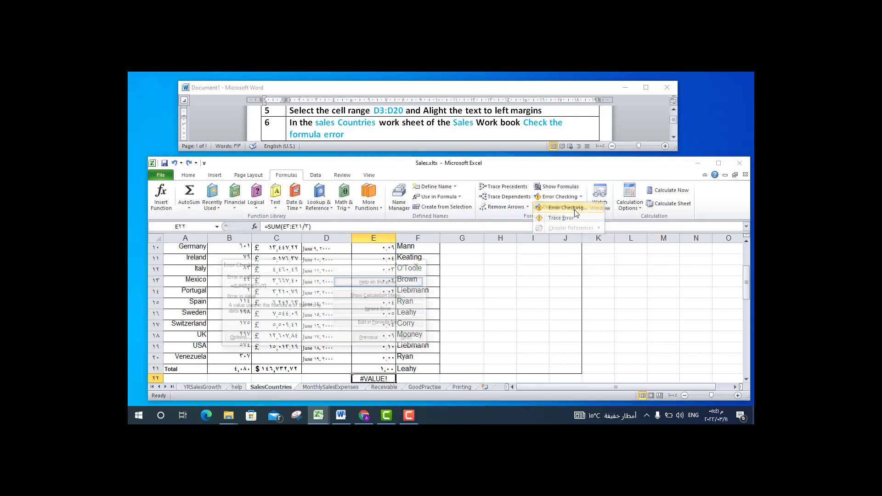
{"action": "left_click", "coordinate": [304, 227]}
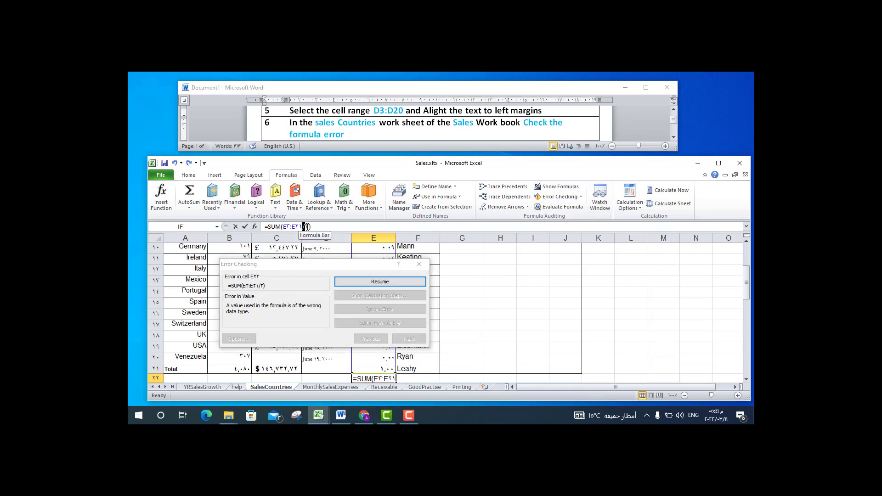
{"action": "left_click_drag", "start_coordinate": [307, 227], "coordinate": [309, 227]}
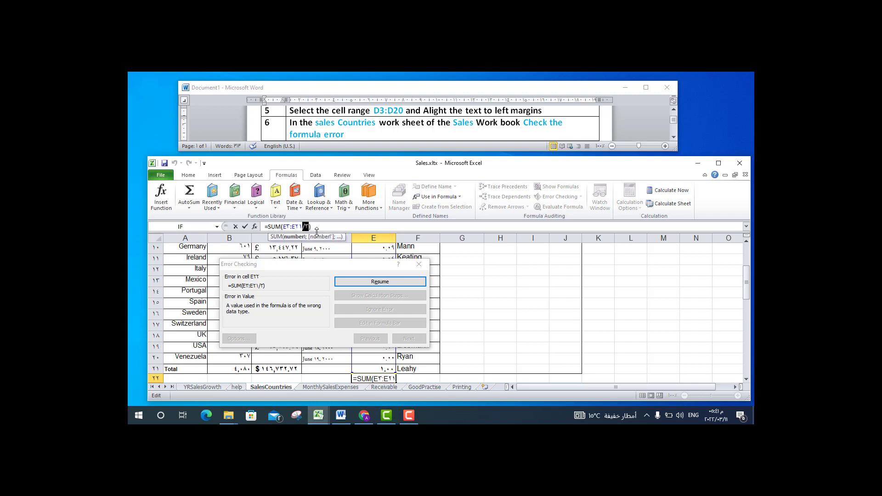
{"action": "key", "text": "Delete"}
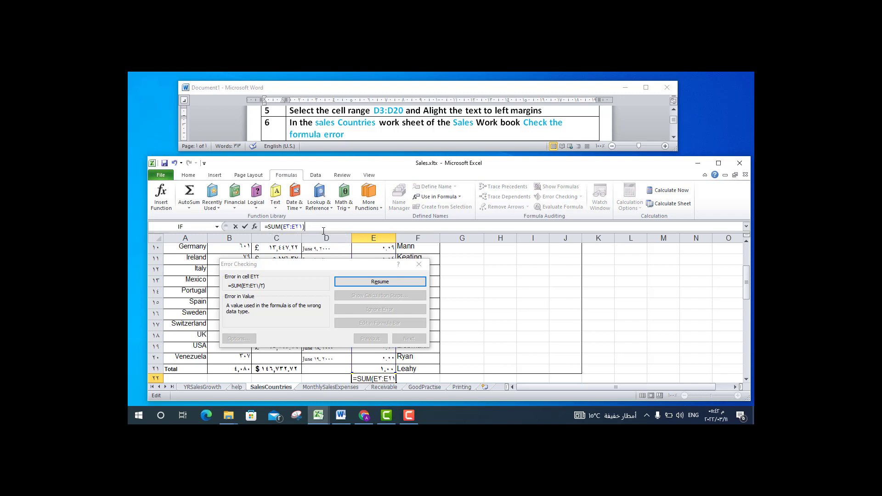
{"action": "left_click", "coordinate": [382, 281]}
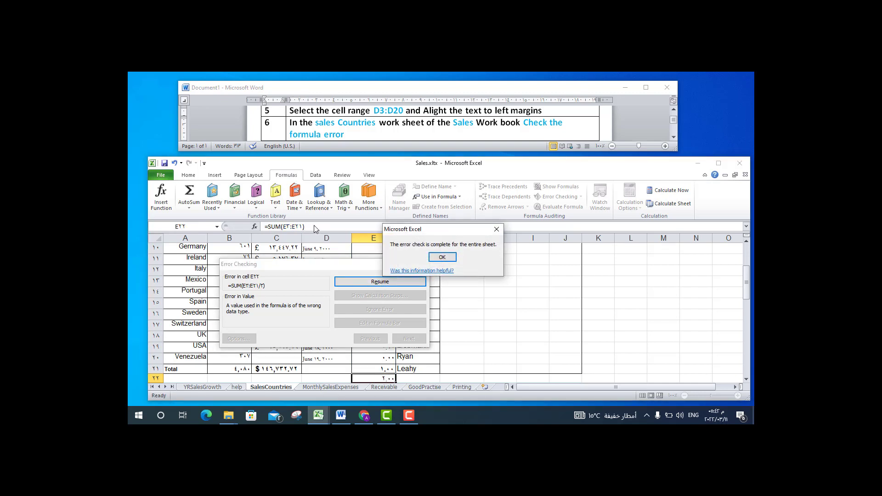
{"action": "left_click", "coordinate": [449, 258]}
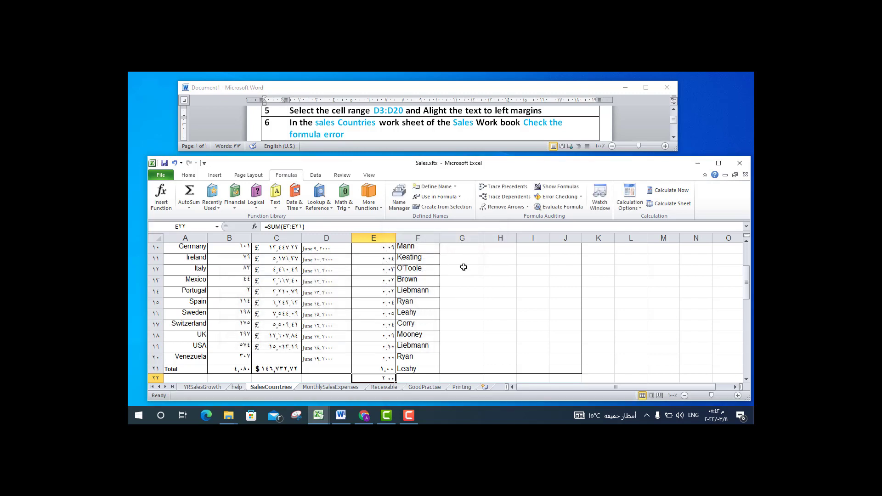
{"action": "left_click", "coordinate": [493, 272]}
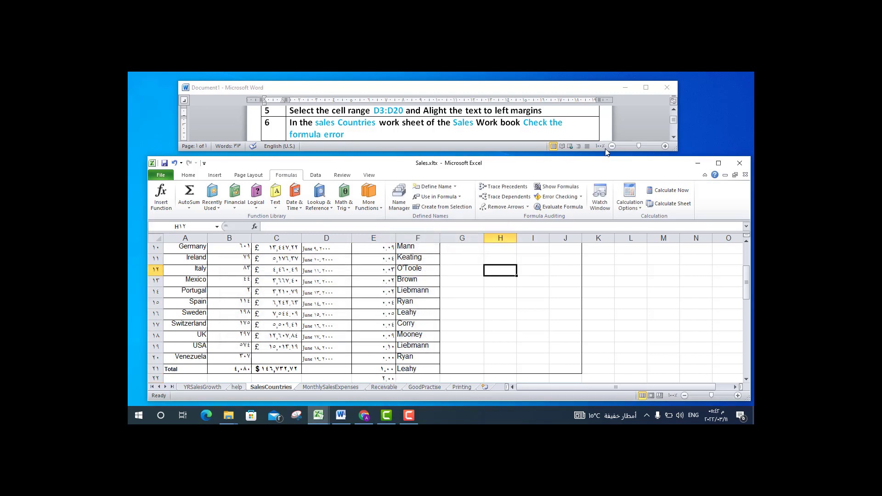
Step: Scroll the Word instructions until tasks 7 and 8 are fully visible
{"action": "left_click", "coordinate": [675, 138]}
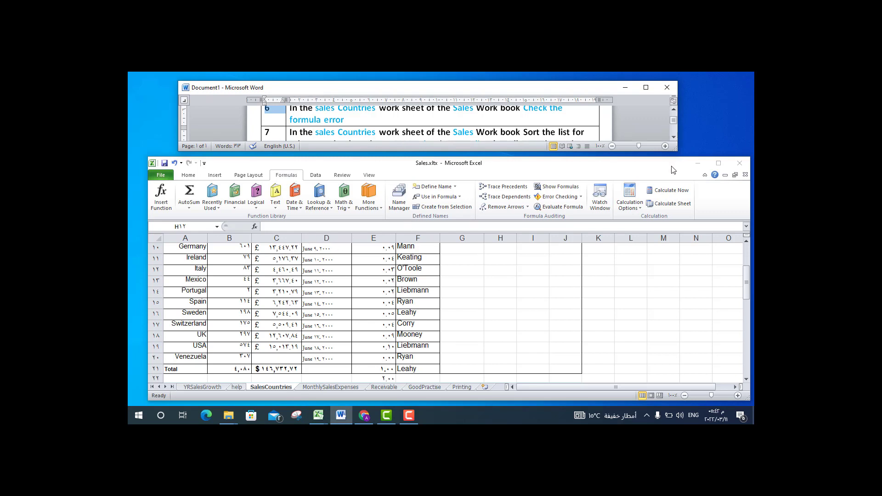
{"action": "left_click", "coordinate": [673, 137]}
{"action": "left_click", "coordinate": [673, 137]}
{"action": "left_click", "coordinate": [673, 137]}
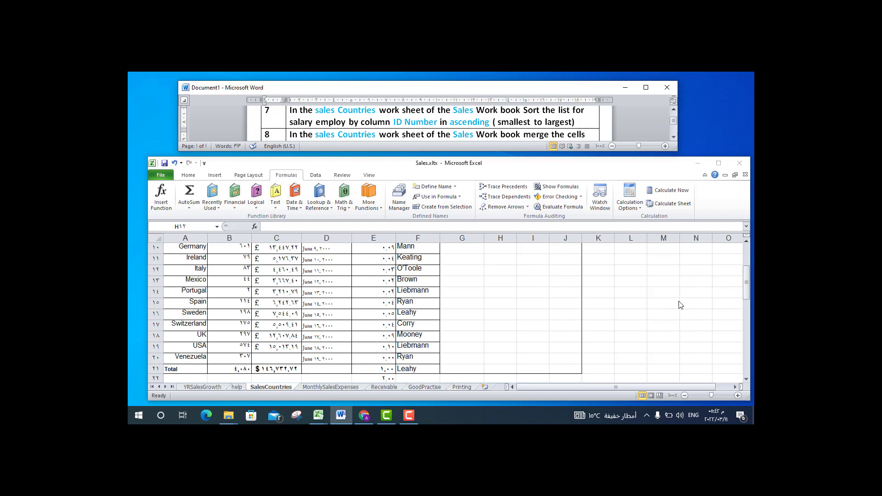
Step: Select the Salary Employ table from A24 to E40
{"action": "left_click", "coordinate": [746, 279]}
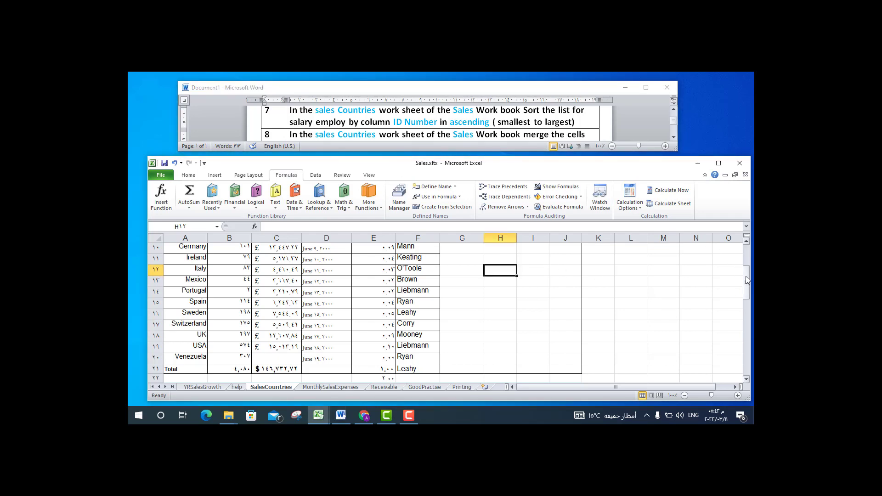
{"action": "left_click_drag", "start_coordinate": [747, 282], "coordinate": [747, 257]}
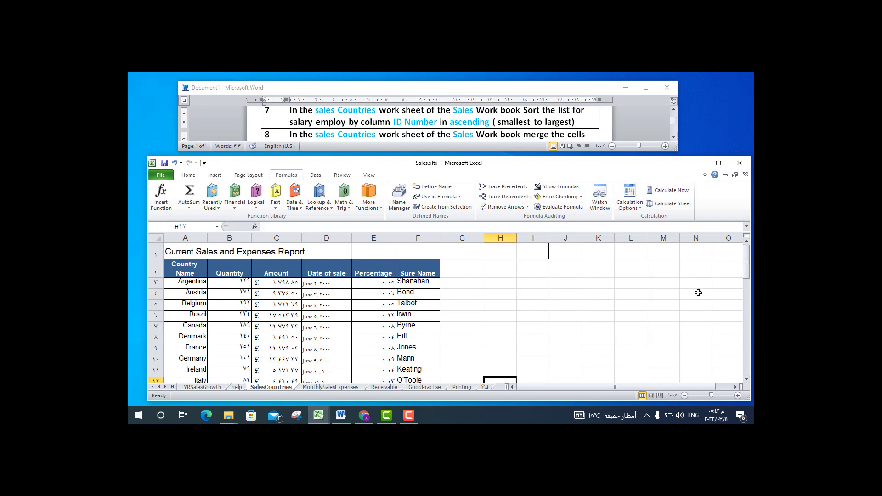
{"action": "left_click_drag", "start_coordinate": [747, 271], "coordinate": [747, 308]}
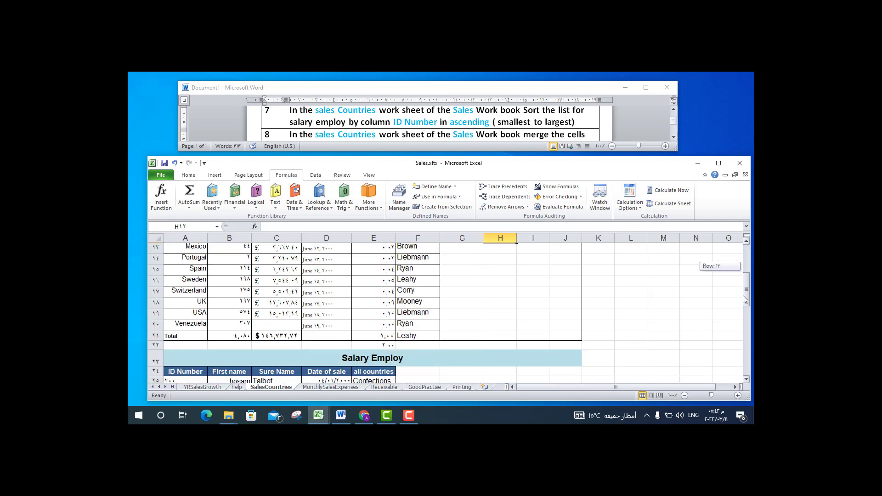
{"action": "left_click", "coordinate": [354, 312]}
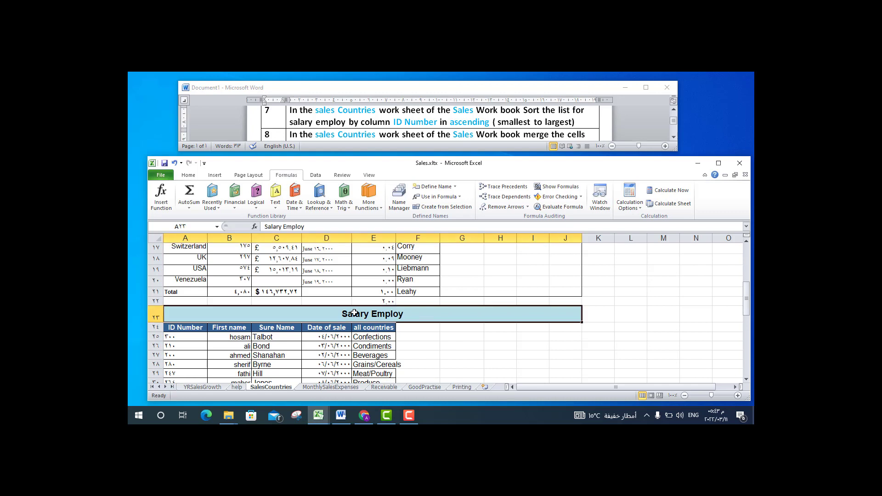
{"action": "left_click", "coordinate": [746, 380]}
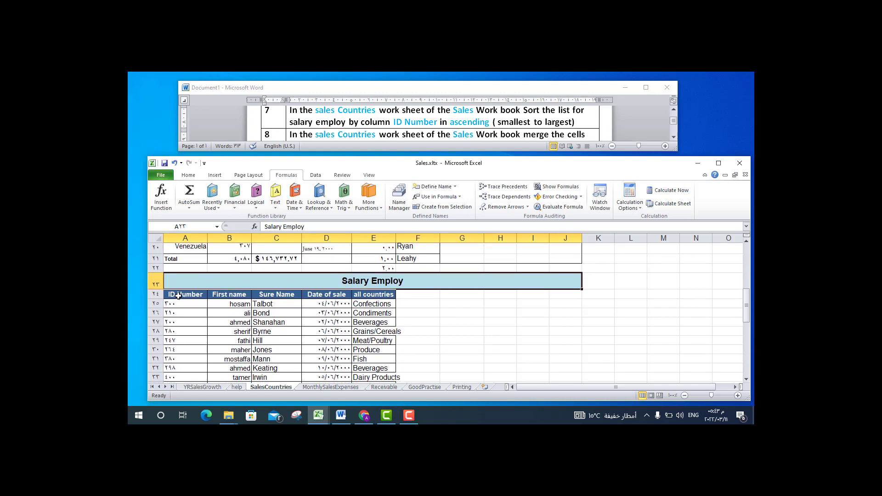
{"action": "left_click", "coordinate": [178, 295]}
{"action": "left_click_drag", "start_coordinate": [173, 294], "coordinate": [376, 301]}
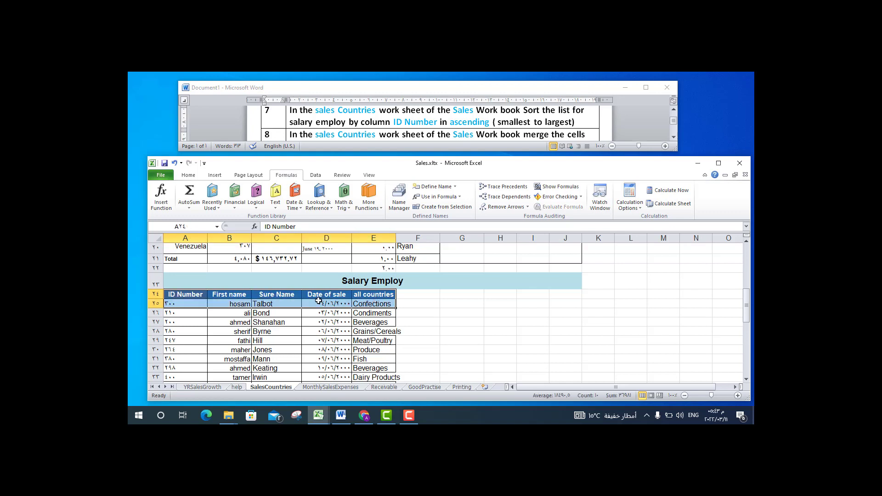
{"action": "left_click", "coordinate": [177, 296]}
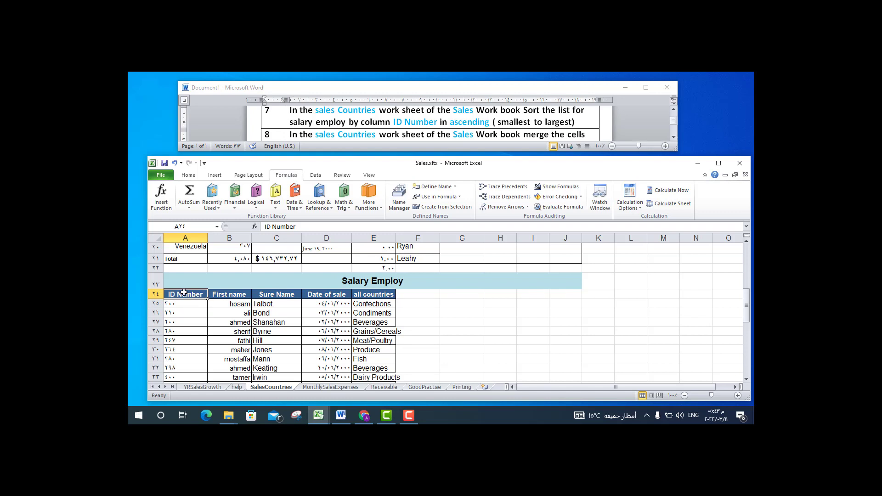
{"action": "mouse_move", "coordinate": [182, 296]}
{"action": "left_mouse_down"}
{"action": "mouse_move", "coordinate": [366, 331]}
{"action": "mouse_move", "coordinate": [362, 389]}
{"action": "left_mouse_up"}
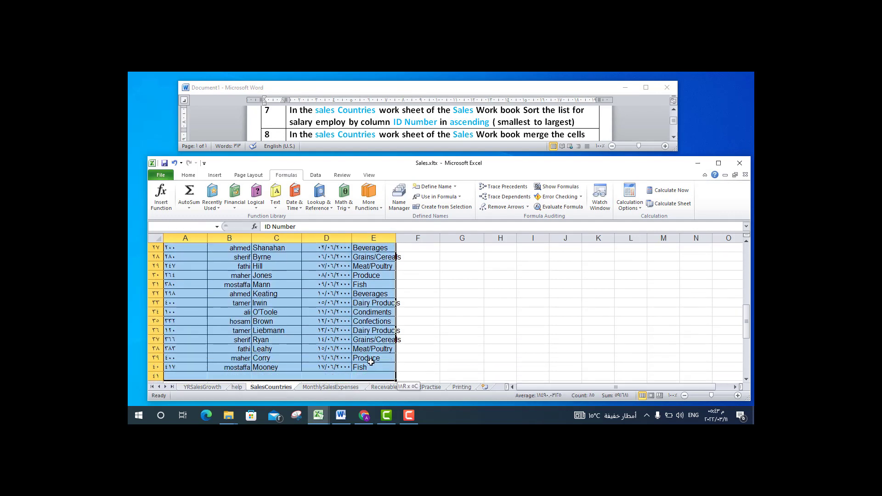
{"action": "left_click_drag", "start_coordinate": [362, 389], "coordinate": [371, 366]}
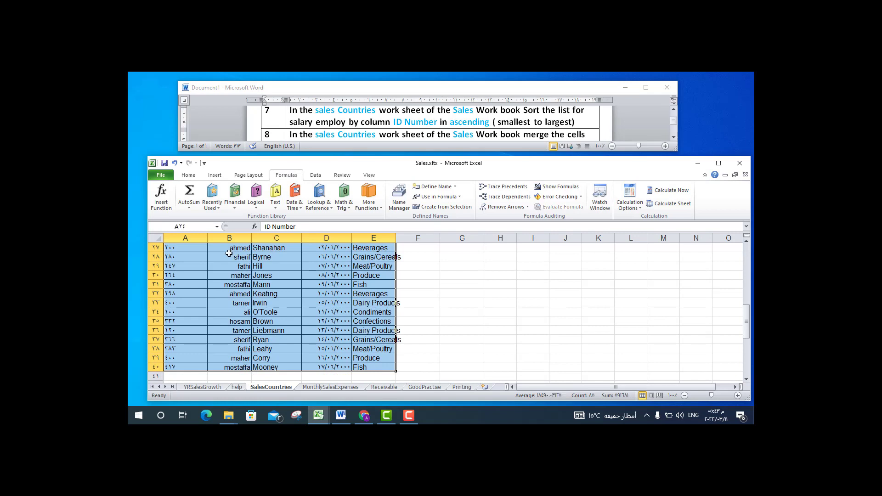
Step: Custom sort the selection by ID Number, Smallest to Largest
{"action": "left_click", "coordinate": [192, 179]}
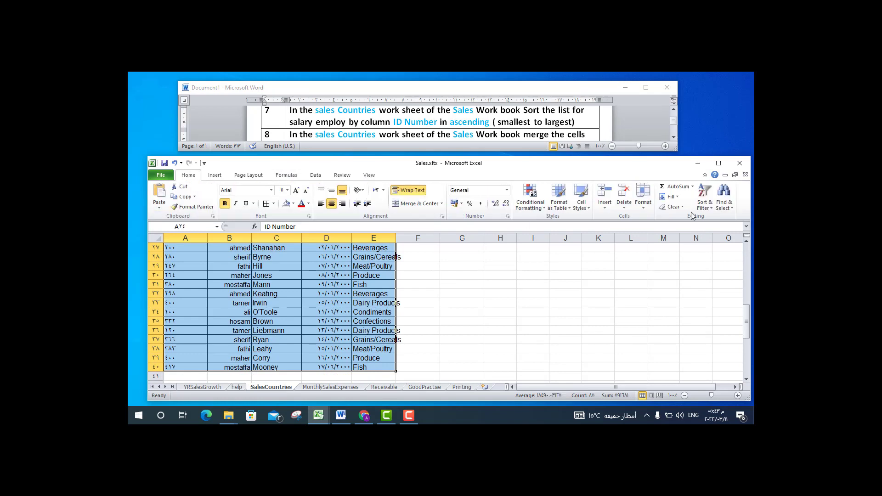
{"action": "left_click", "coordinate": [705, 202]}
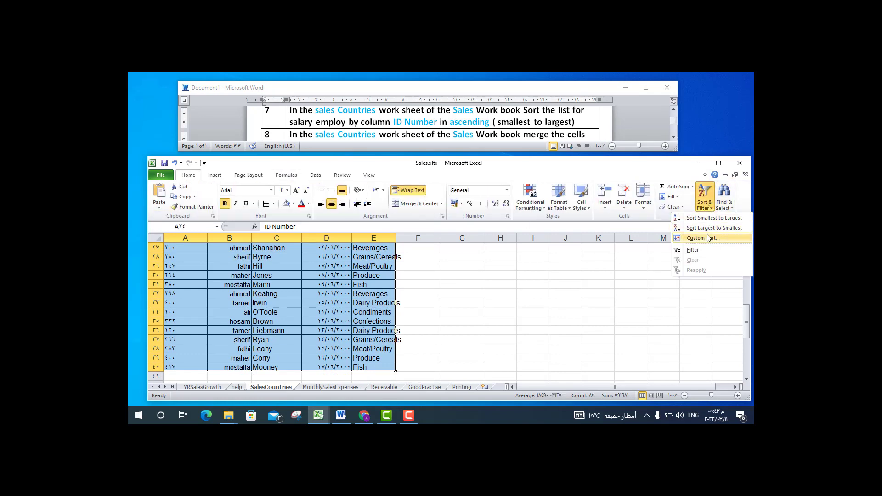
{"action": "left_click", "coordinate": [704, 238]}
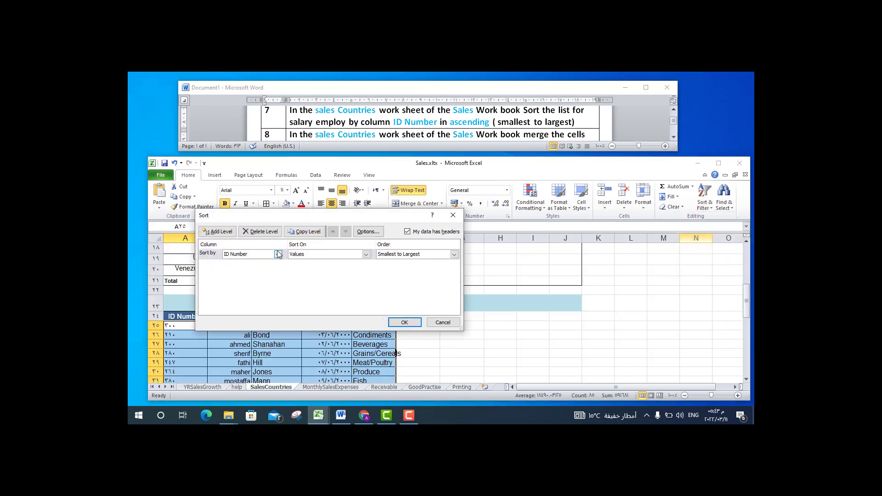
{"action": "left_click", "coordinate": [278, 255]}
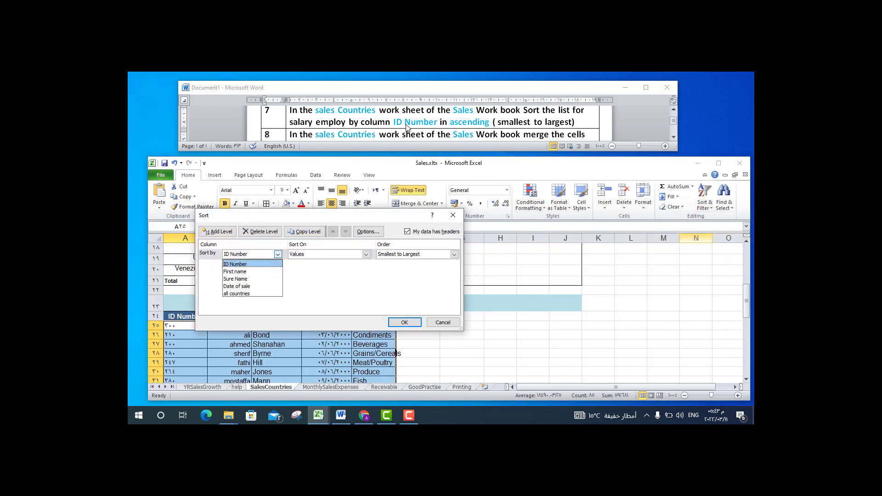
{"action": "left_click", "coordinate": [254, 264]}
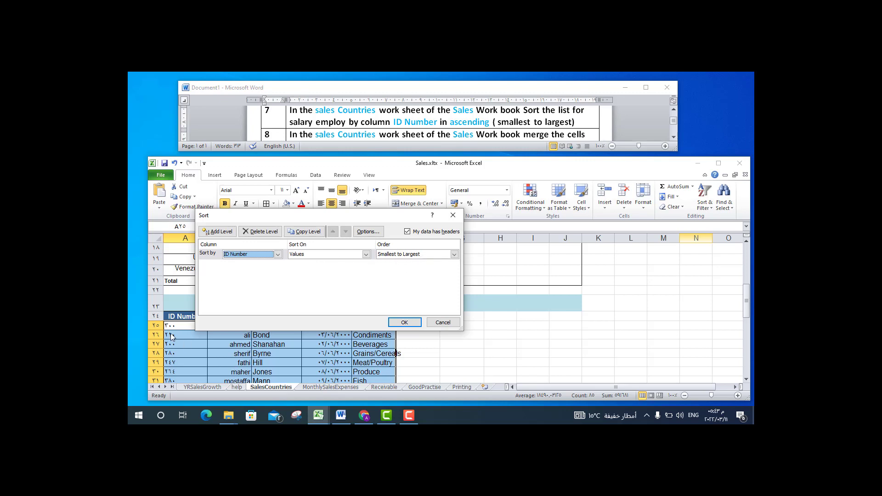
{"action": "left_click", "coordinate": [404, 322]}
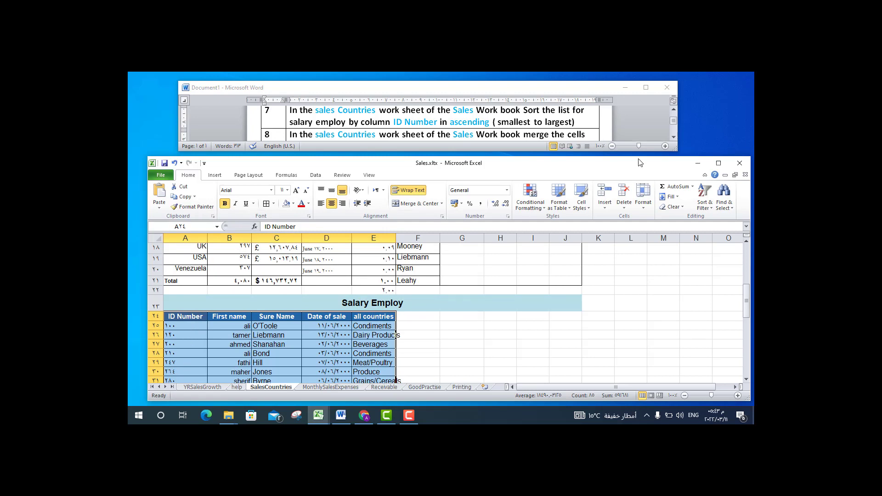
Step: Select A1:G1 and apply Merge & Center to the Current Sales and Expenses Report title
{"action": "left_click", "coordinate": [674, 139]}
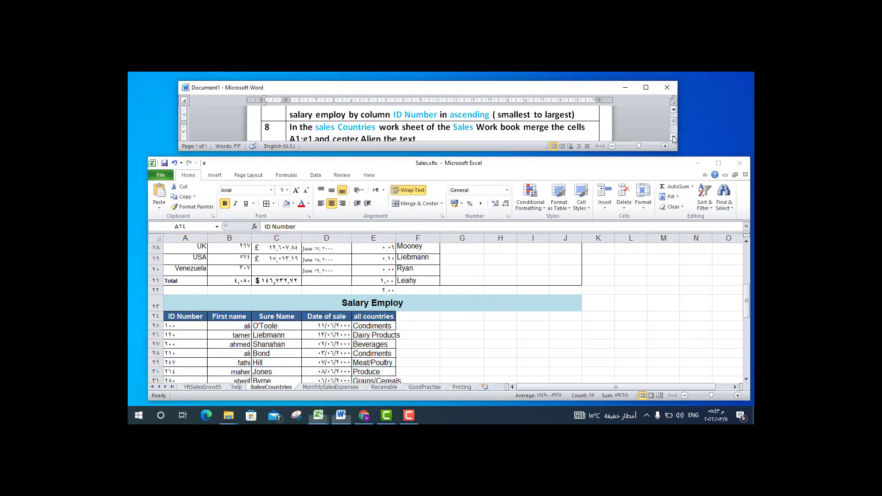
{"action": "left_click", "coordinate": [674, 138]}
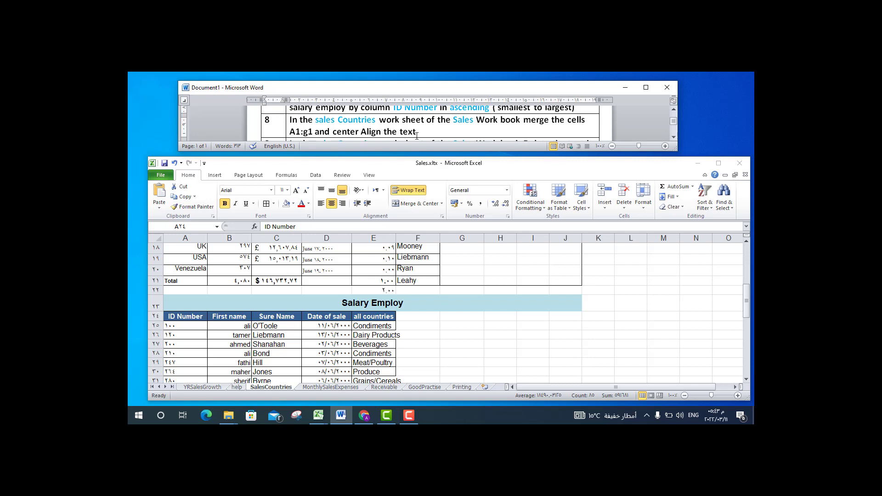
{"action": "left_click", "coordinate": [748, 299]}
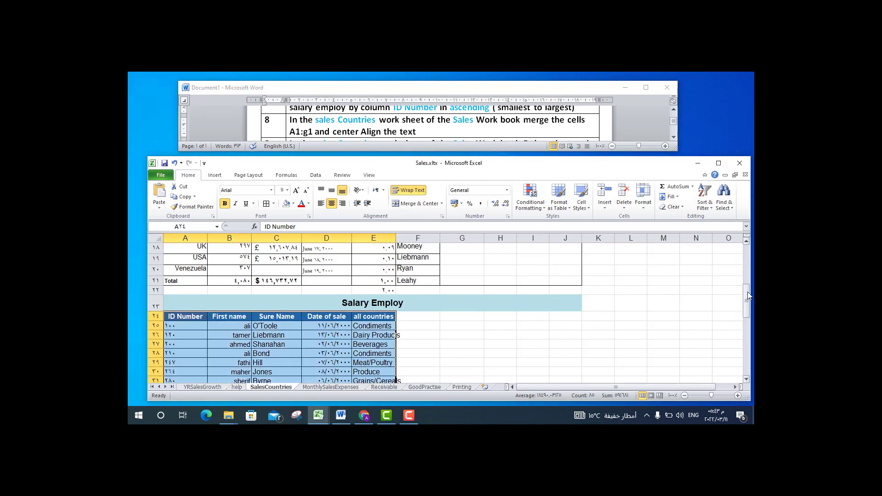
{"action": "left_click_drag", "start_coordinate": [748, 297], "coordinate": [750, 244]}
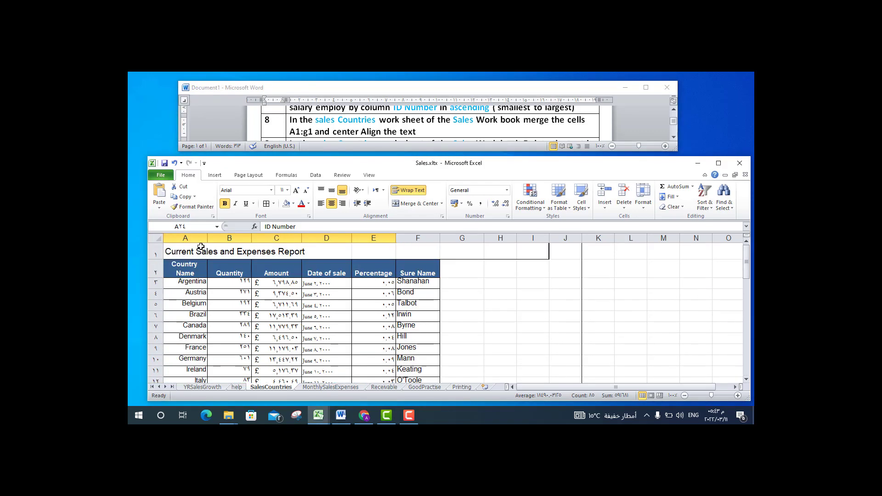
{"action": "left_click_drag", "start_coordinate": [200, 247], "coordinate": [462, 251]}
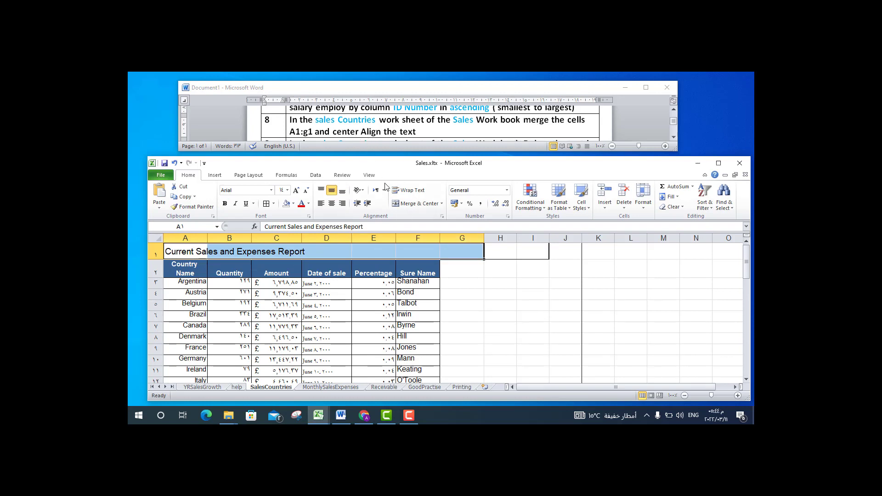
{"action": "left_click", "coordinate": [413, 207]}
{"action": "left_click", "coordinate": [442, 204]}
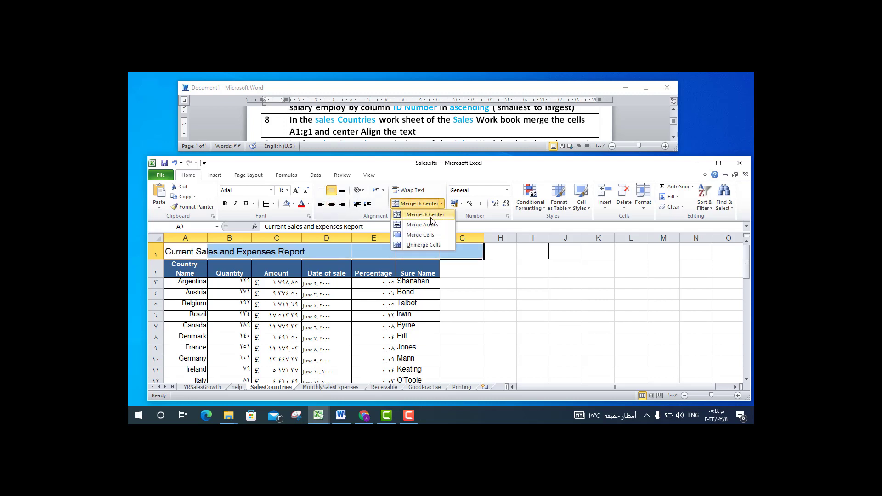
{"action": "left_click", "coordinate": [429, 216]}
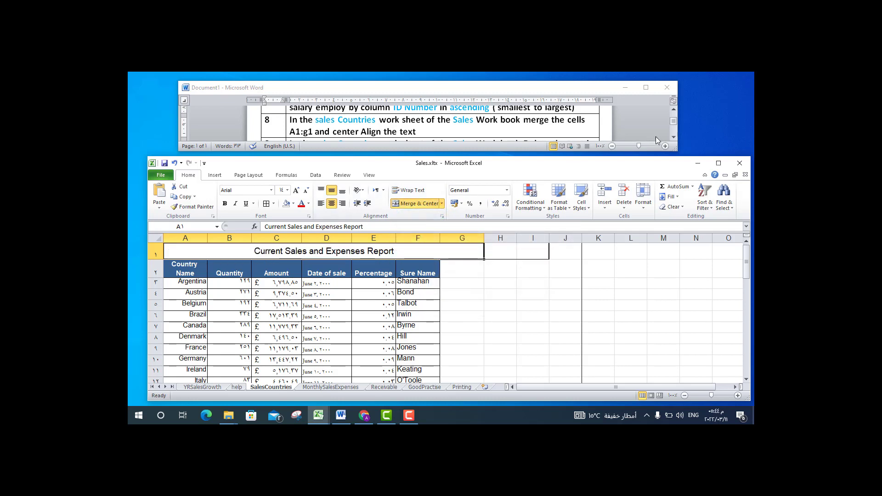
Step: Read task 9 and scroll the sheet down until row 13 is visible
{"action": "left_click", "coordinate": [674, 137]}
{"action": "left_click", "coordinate": [674, 137]}
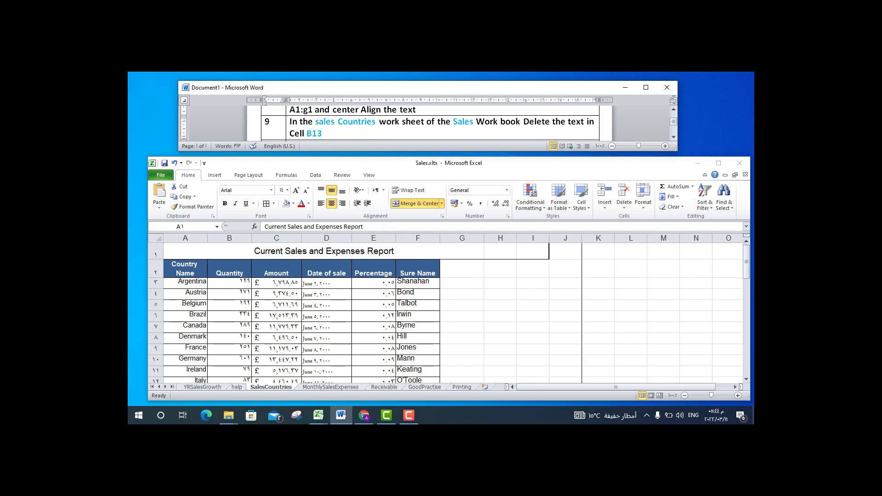
{"action": "left_click", "coordinate": [746, 381]}
{"action": "left_click", "coordinate": [747, 381]}
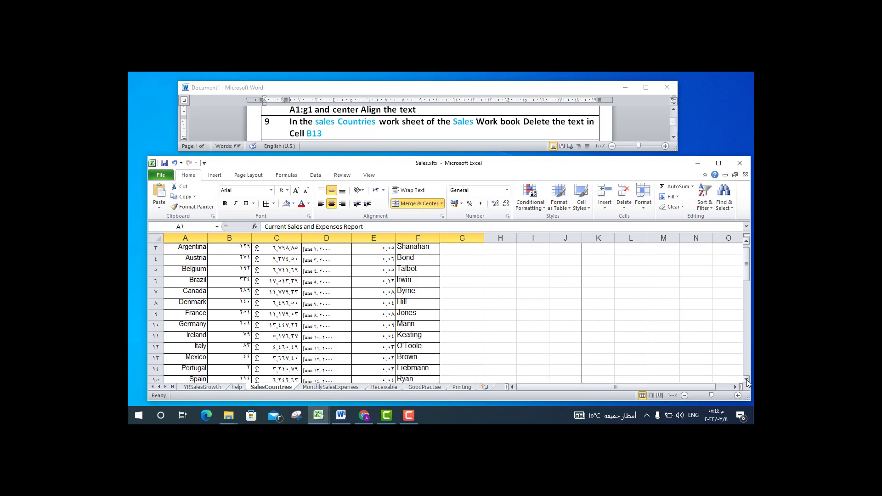
{"action": "left_click", "coordinate": [748, 383]}
{"action": "left_click", "coordinate": [747, 381]}
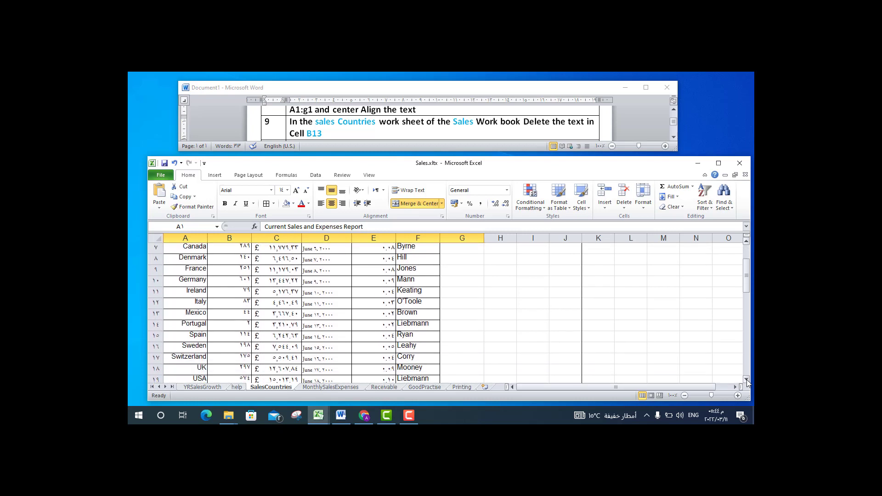
Step: Empty cell B13 with Clear Contents, then read task 10 about averaging B3:B20
{"action": "left_click", "coordinate": [231, 317]}
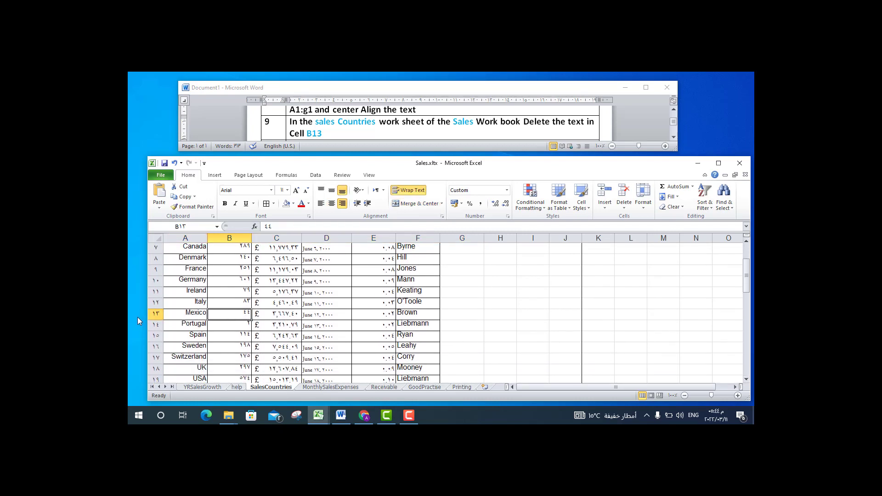
{"action": "left_click", "coordinate": [678, 208]}
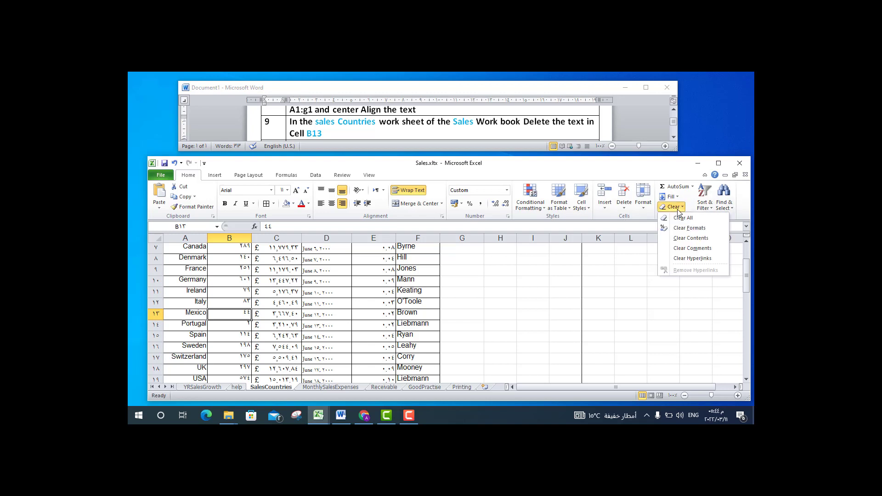
{"action": "left_click", "coordinate": [706, 239]}
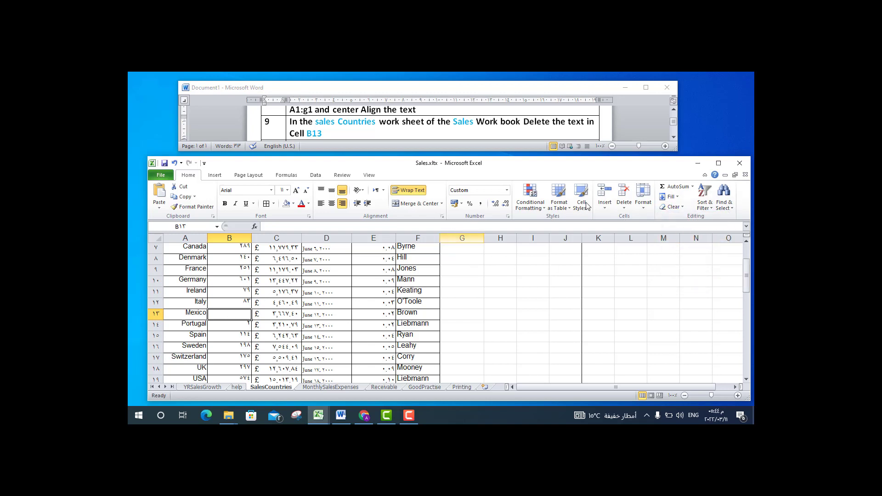
{"action": "left_click", "coordinate": [674, 137]}
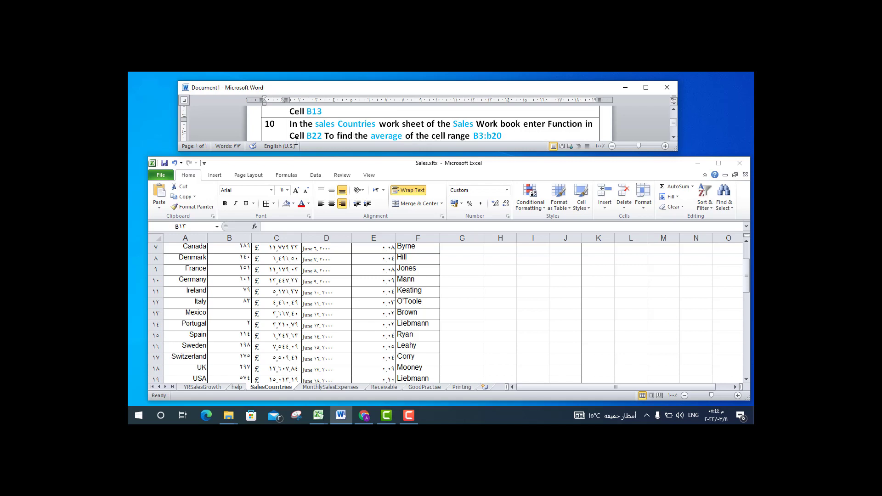
Step: Enter =AVERAGE(B3:B20) in cell B22, then undo it
{"action": "left_click", "coordinate": [747, 381]}
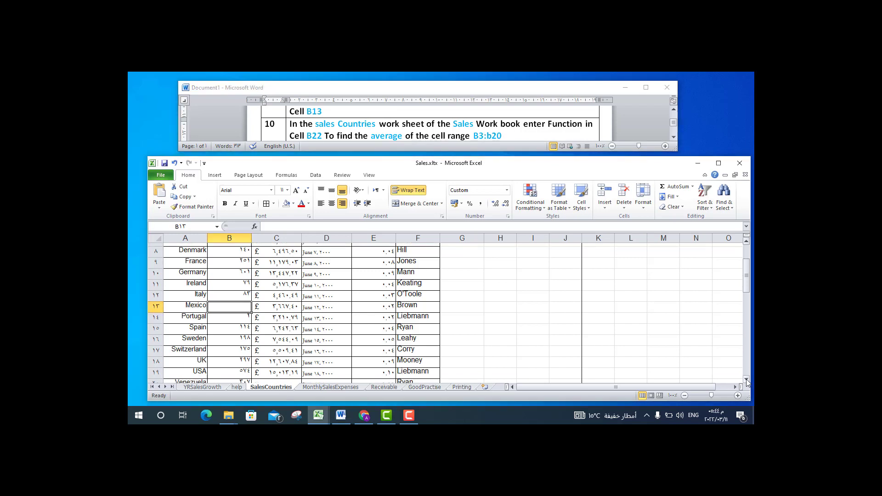
{"action": "left_click", "coordinate": [747, 382]}
{"action": "left_click", "coordinate": [746, 382]}
{"action": "left_click", "coordinate": [747, 381]}
{"action": "left_click", "coordinate": [746, 381]}
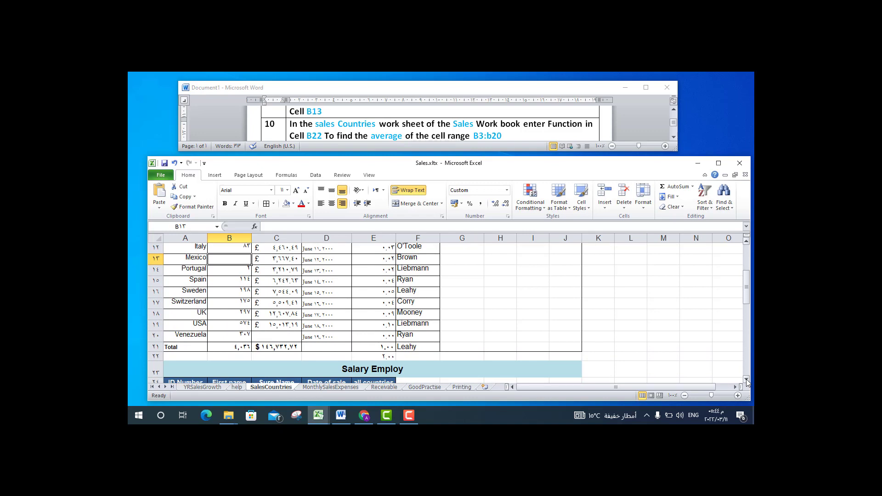
{"action": "left_click", "coordinate": [228, 356]}
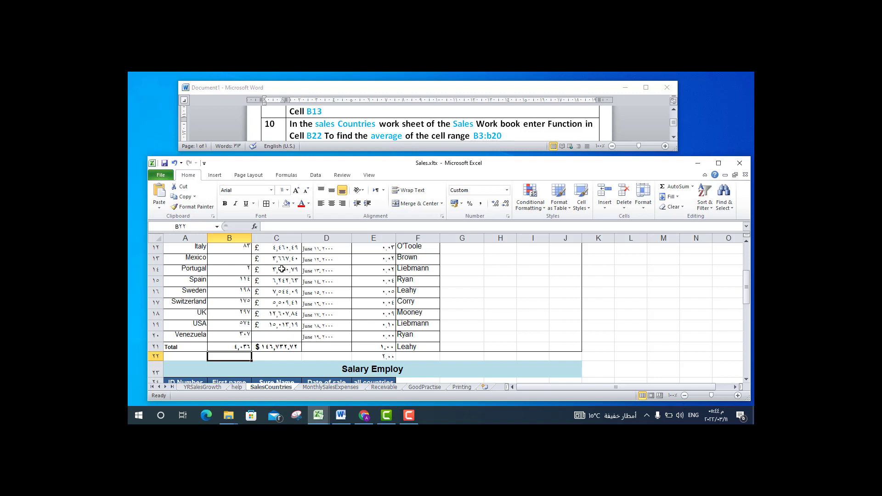
{"action": "type", "text": "="}
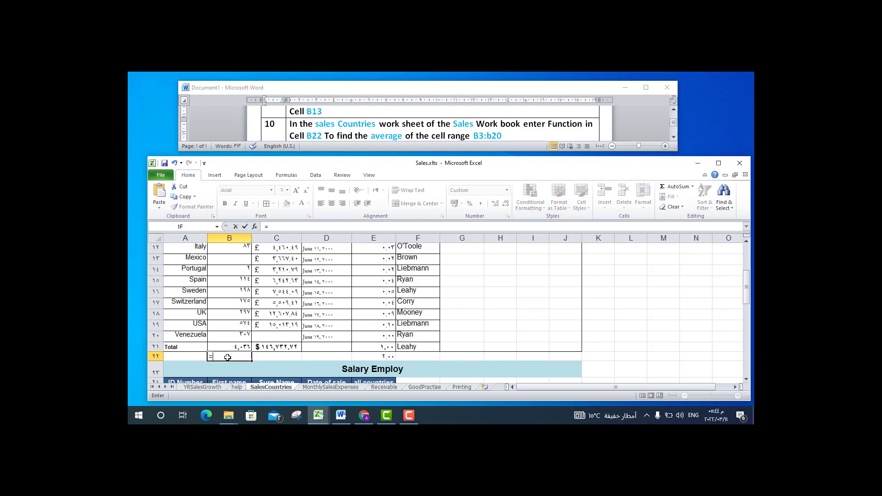
{"action": "type", "text": "ave"}
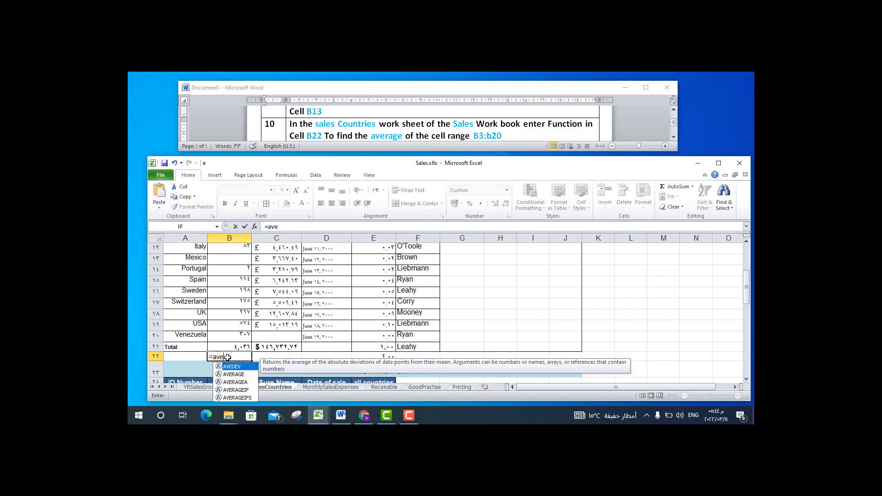
{"action": "type", "text": "rage"}
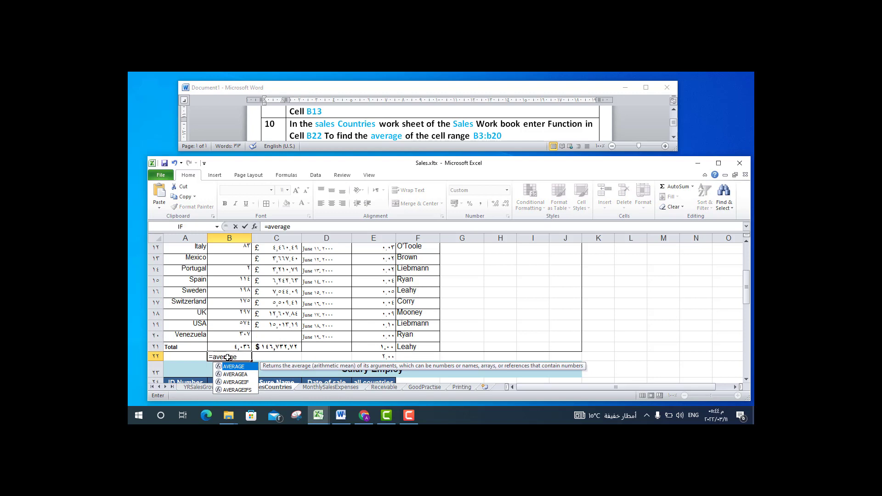
{"action": "double_click", "coordinate": [243, 366]}
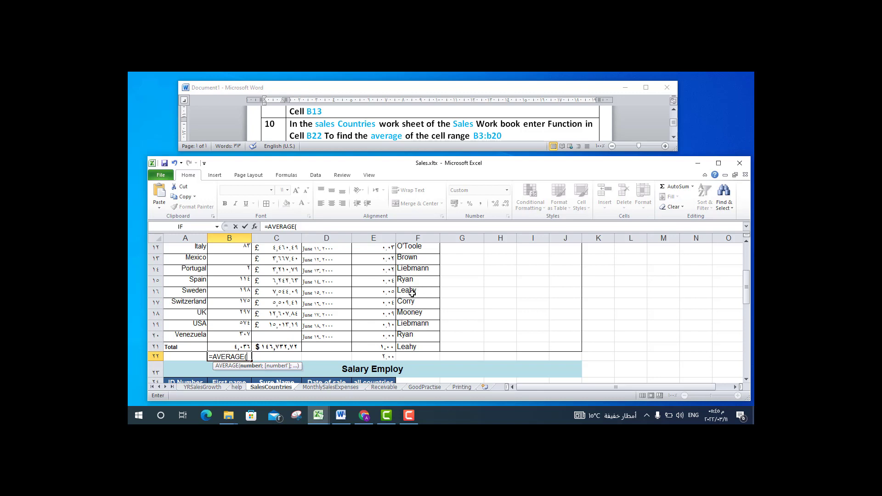
{"action": "type", "text": "b3:"}
{"action": "type", "text": "b20"}
{"action": "key", "text": "Return"}
{"action": "left_click", "coordinate": [240, 356]}
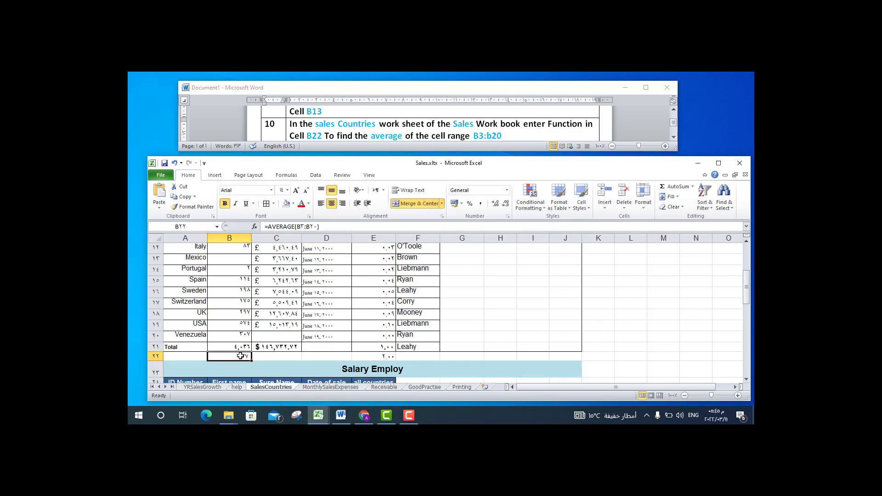
{"action": "key", "text": "ctrl+z"}
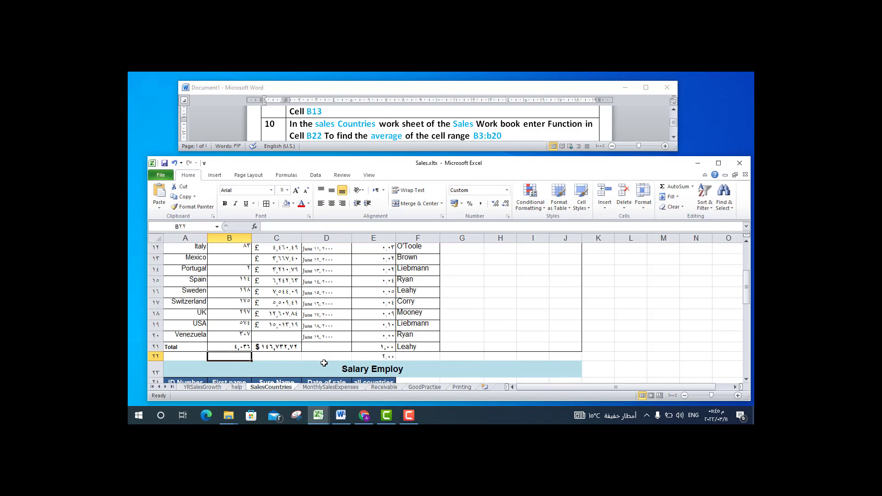
Step: Re-enter the AVERAGE formula in B22 over the range B3:B20, giving 237
{"action": "type", "text": "=a"}
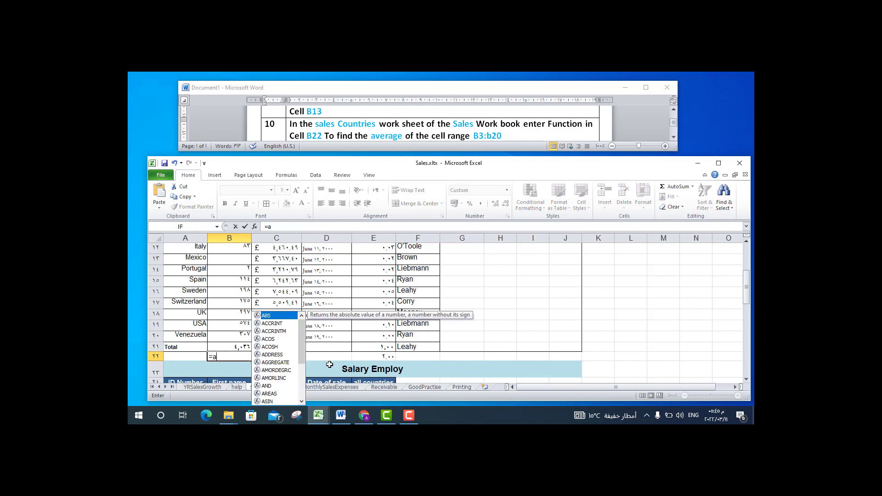
{"action": "type", "text": "ver"}
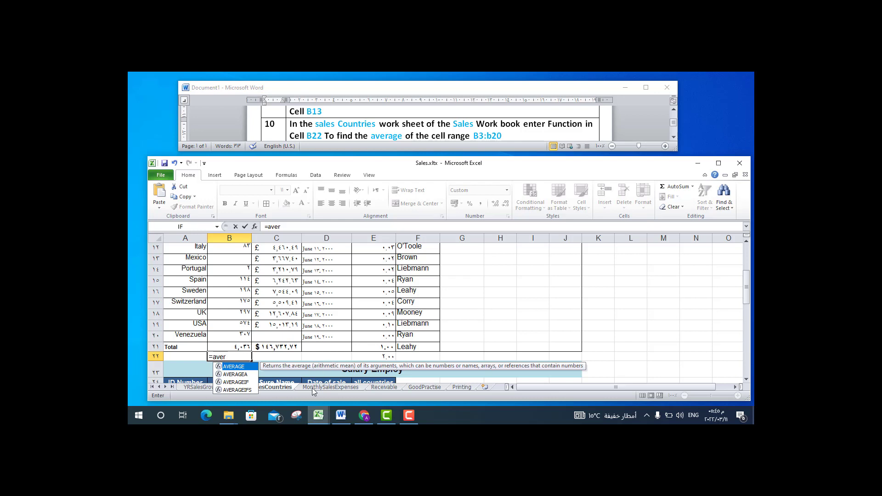
{"action": "double_click", "coordinate": [244, 367]}
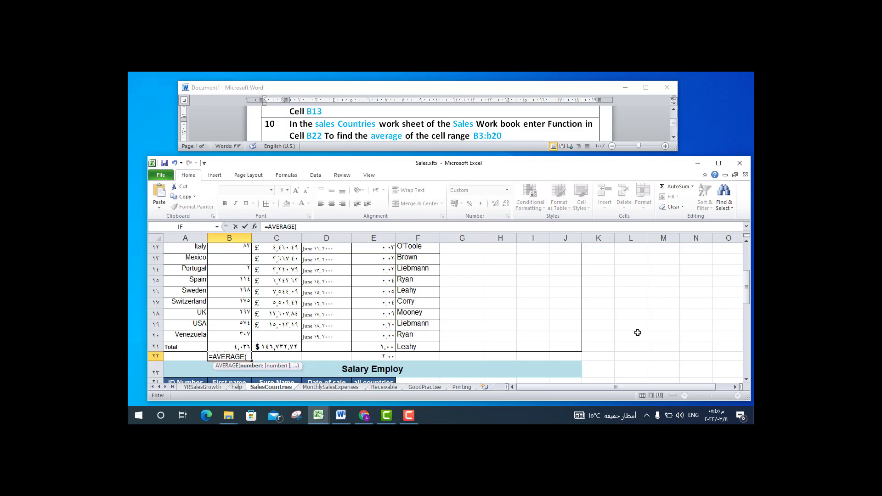
{"action": "left_click_drag", "start_coordinate": [747, 299], "coordinate": [747, 274]}
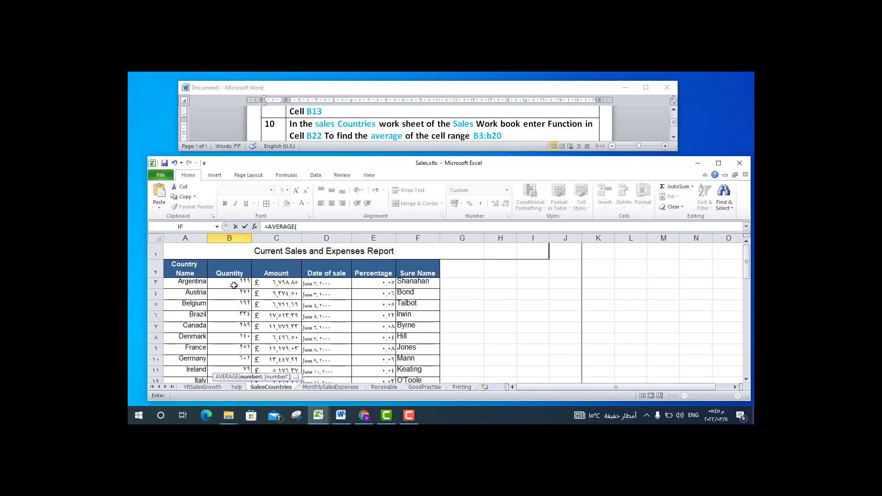
{"action": "mouse_move", "coordinate": [234, 285]}
{"action": "left_mouse_down"}
{"action": "mouse_move", "coordinate": [233, 382]}
{"action": "mouse_move", "coordinate": [236, 305]}
{"action": "left_mouse_up"}
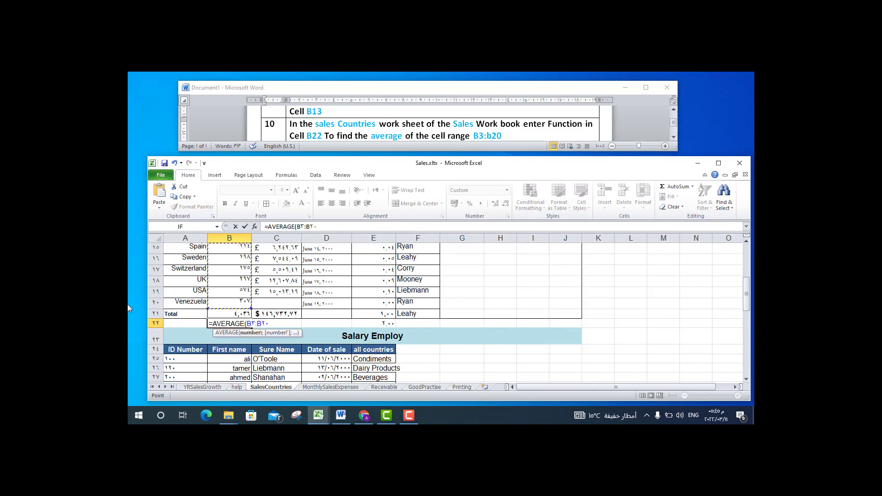
{"action": "key", "text": "Return"}
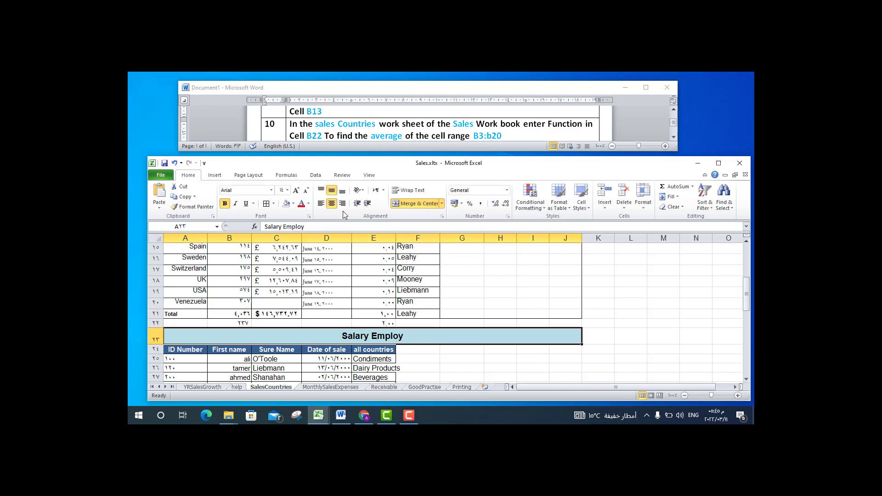
{"action": "left_click", "coordinate": [674, 137]}
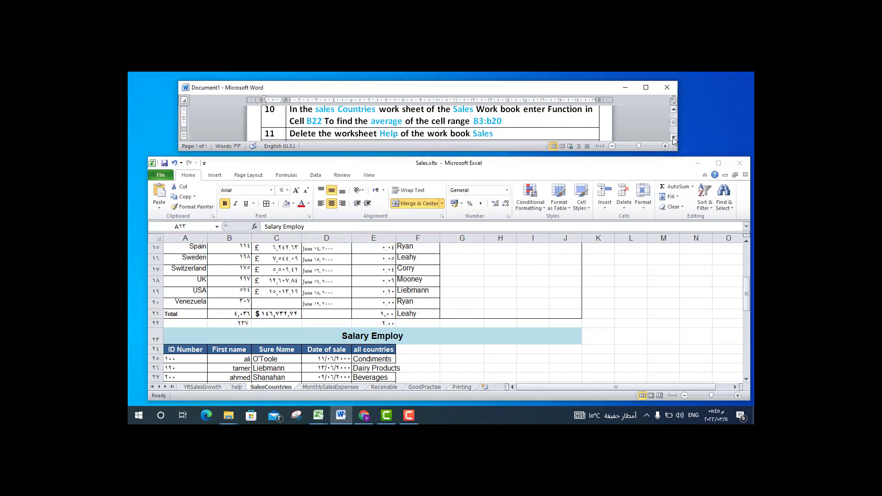
Step: Delete the Help worksheet from the Sales workbook and confirm the permanent deletion
{"action": "left_click", "coordinate": [673, 137]}
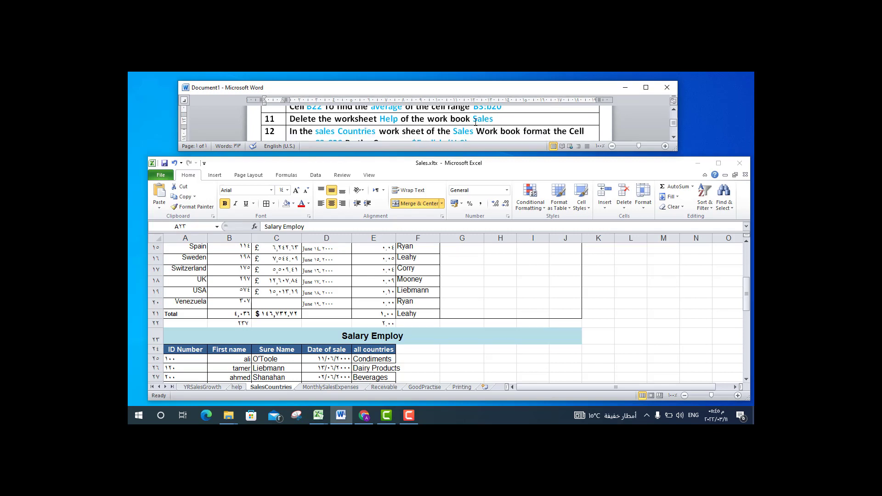
{"action": "left_click", "coordinate": [626, 313]}
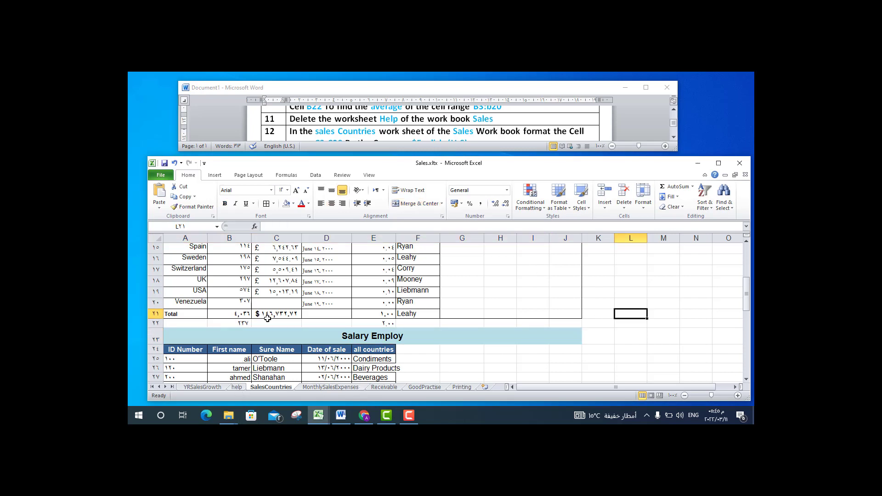
{"action": "left_click", "coordinate": [237, 387]}
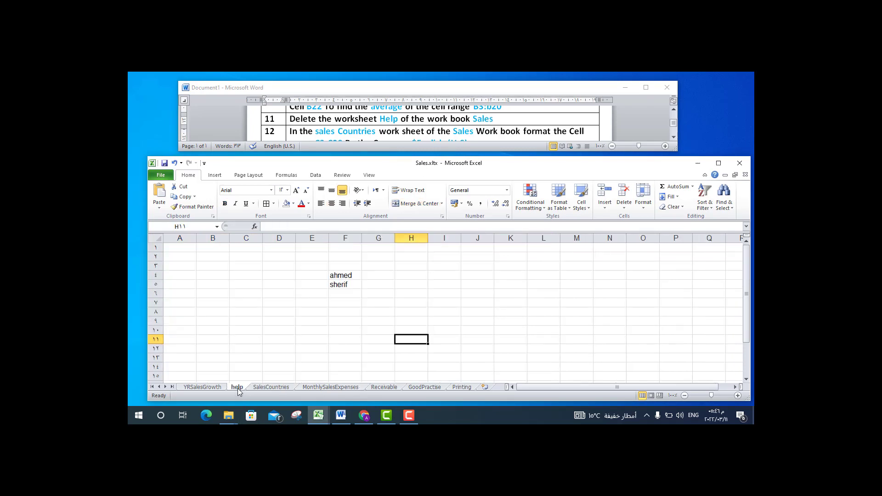
{"action": "right_click", "coordinate": [238, 390]}
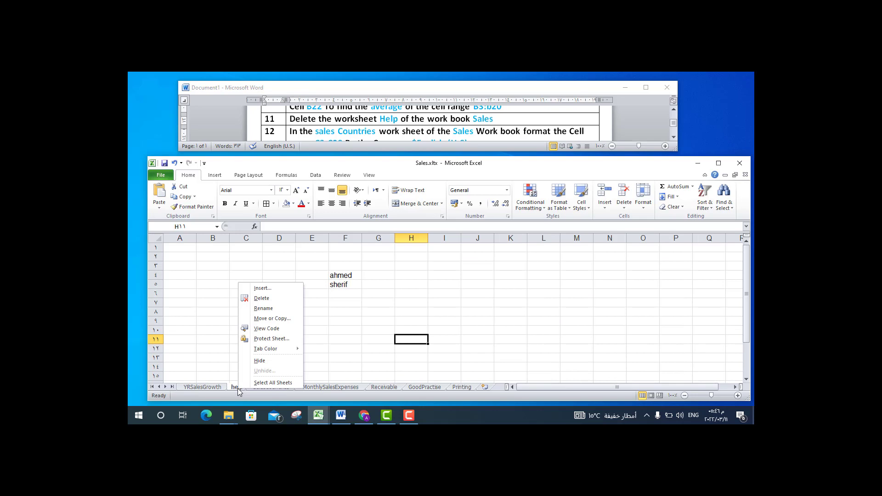
{"action": "left_click", "coordinate": [283, 304]}
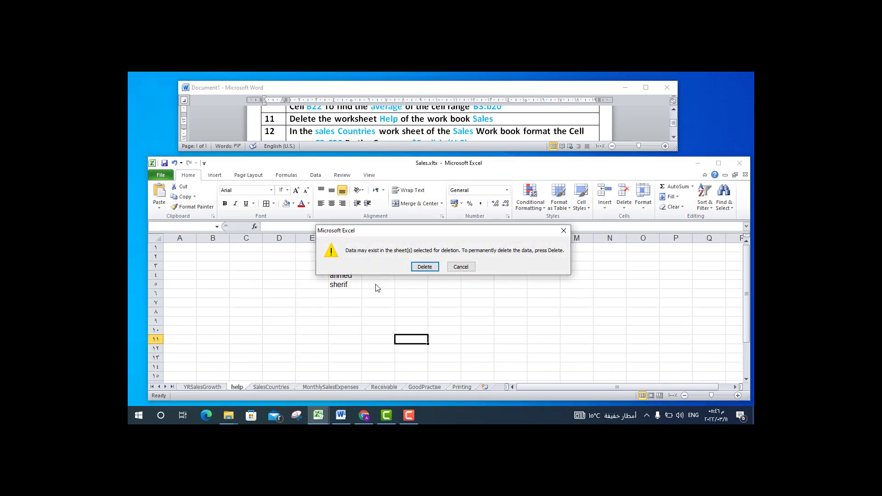
{"action": "left_click", "coordinate": [425, 267]}
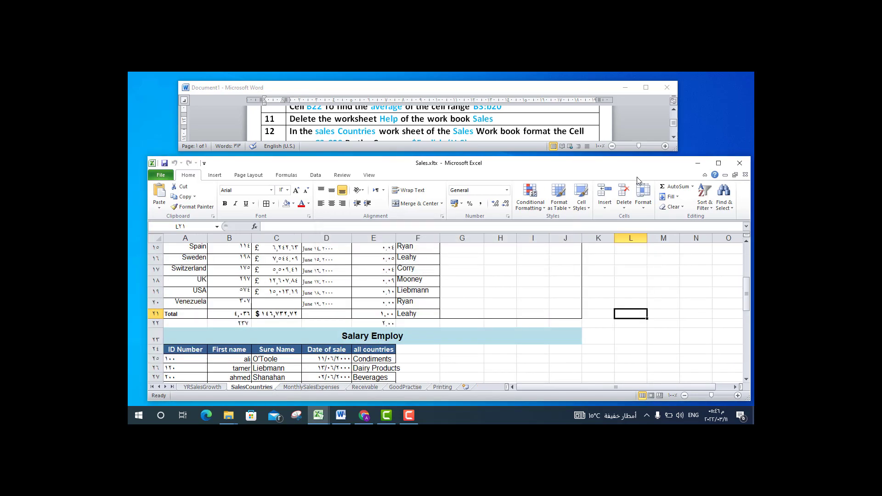
{"action": "left_click", "coordinate": [674, 137]}
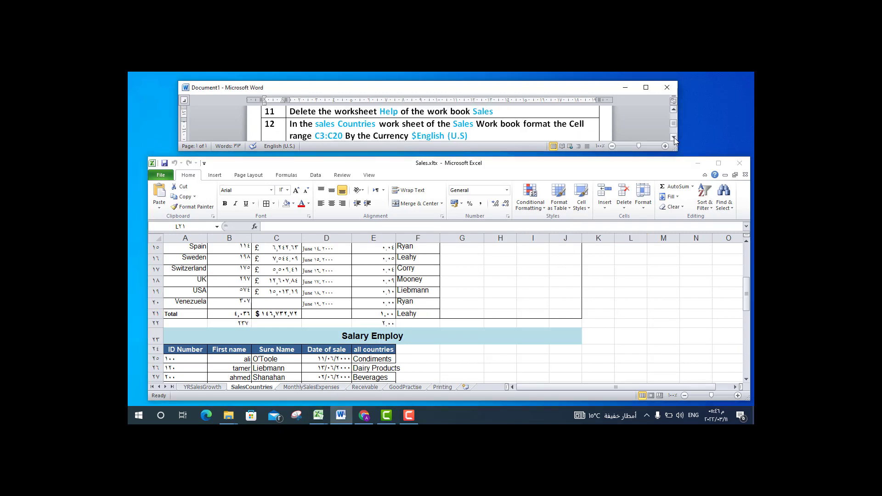
Step: Format C3:C20 as $ English (U.S.) Accounting and decrease the decimals to none
{"action": "left_click", "coordinate": [674, 137]}
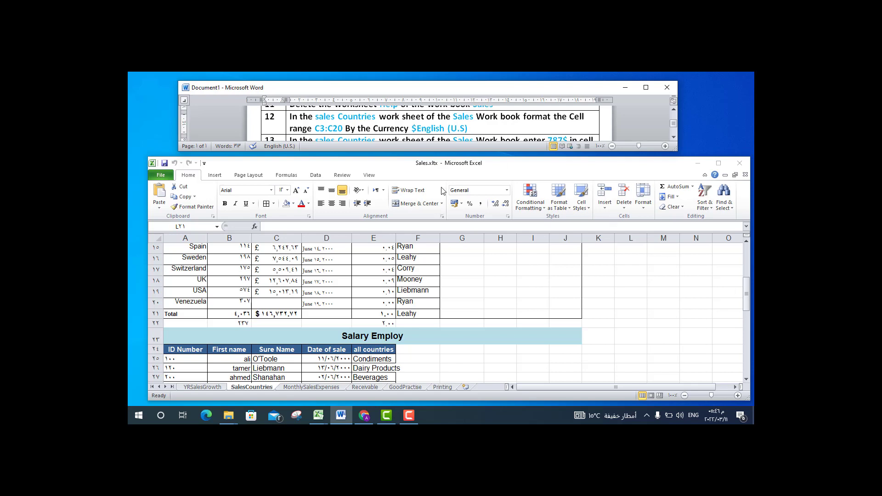
{"action": "left_click", "coordinate": [748, 283]}
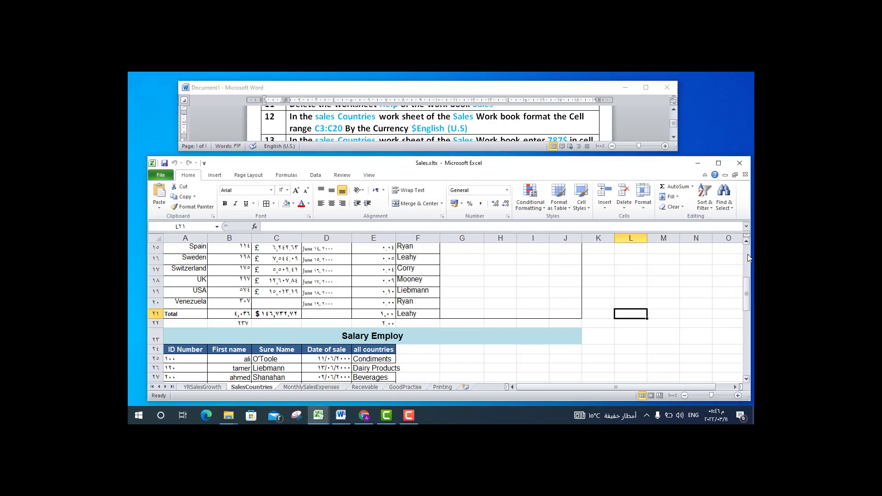
{"action": "left_click_drag", "start_coordinate": [746, 270], "coordinate": [749, 250]}
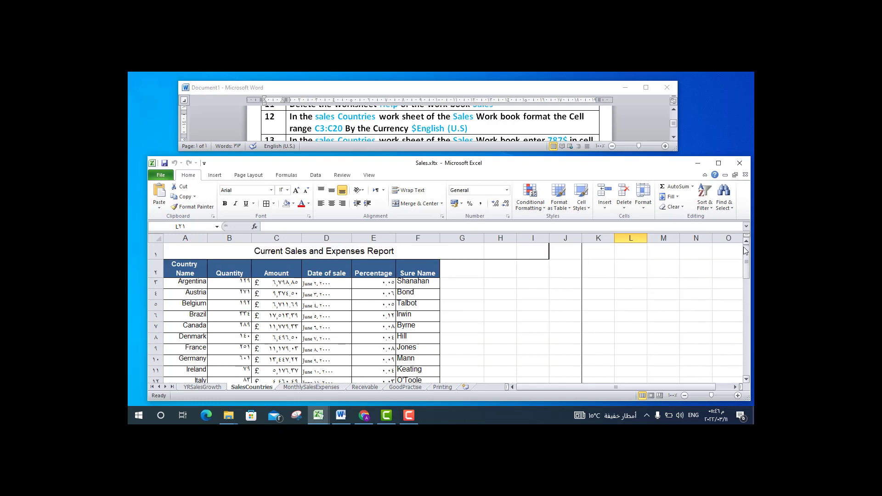
{"action": "left_click", "coordinate": [283, 285]}
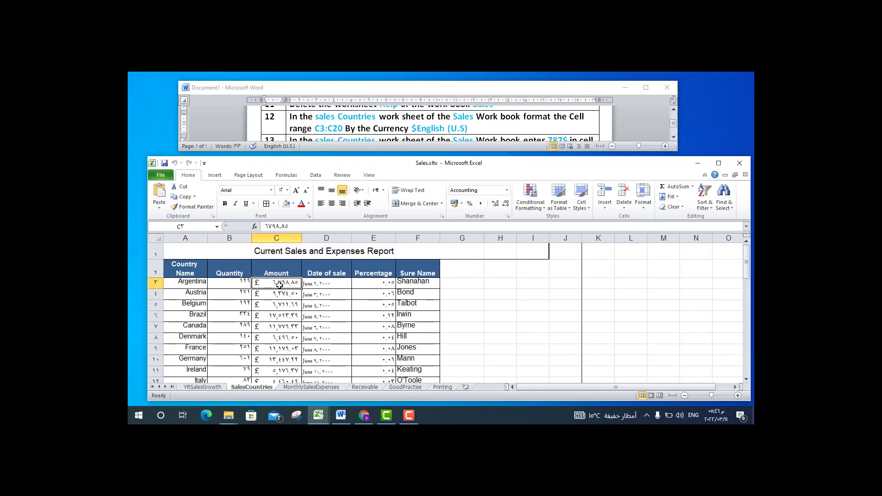
{"action": "left_click_drag", "start_coordinate": [279, 291], "coordinate": [272, 370]}
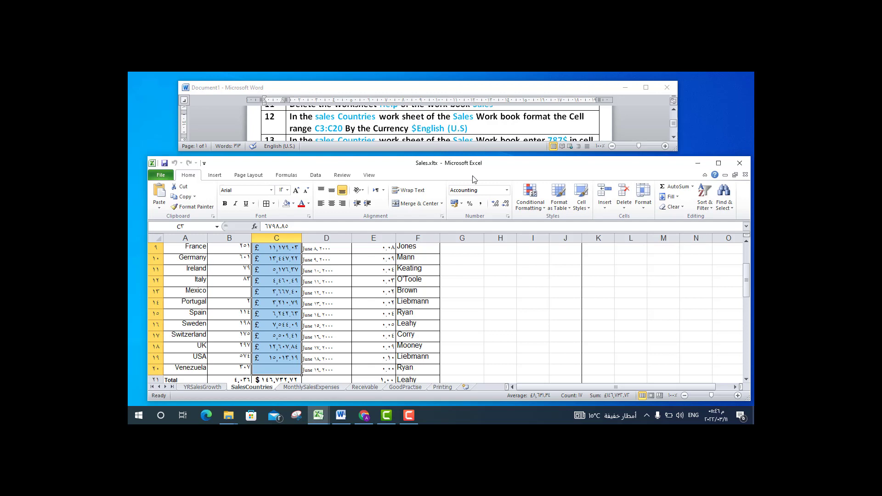
{"action": "left_click", "coordinate": [462, 204]}
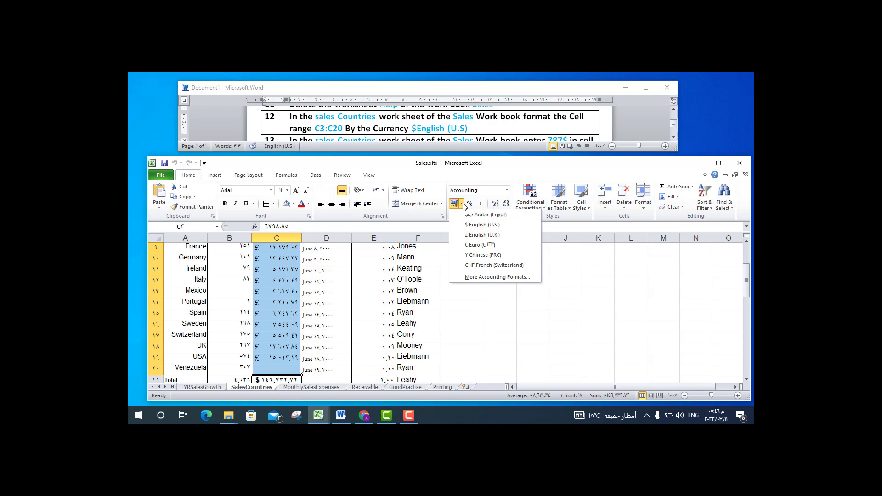
{"action": "left_click", "coordinate": [476, 225]}
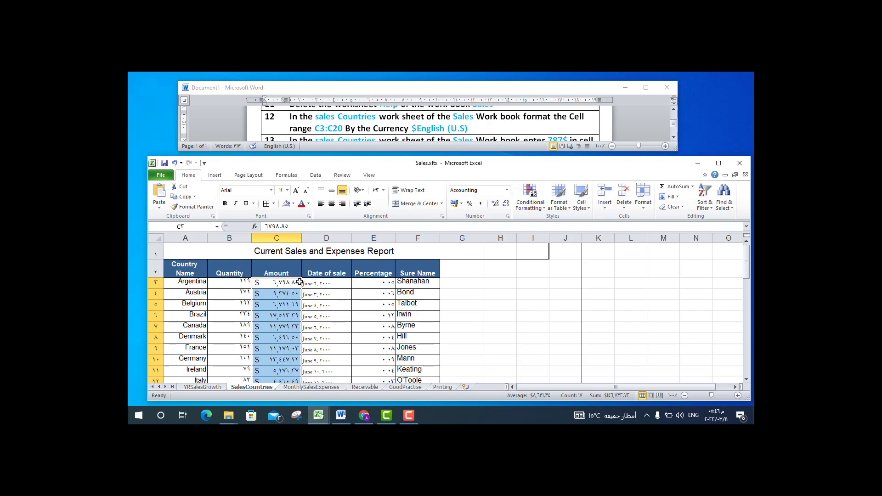
{"action": "left_click", "coordinate": [505, 205]}
{"action": "left_click", "coordinate": [506, 206]}
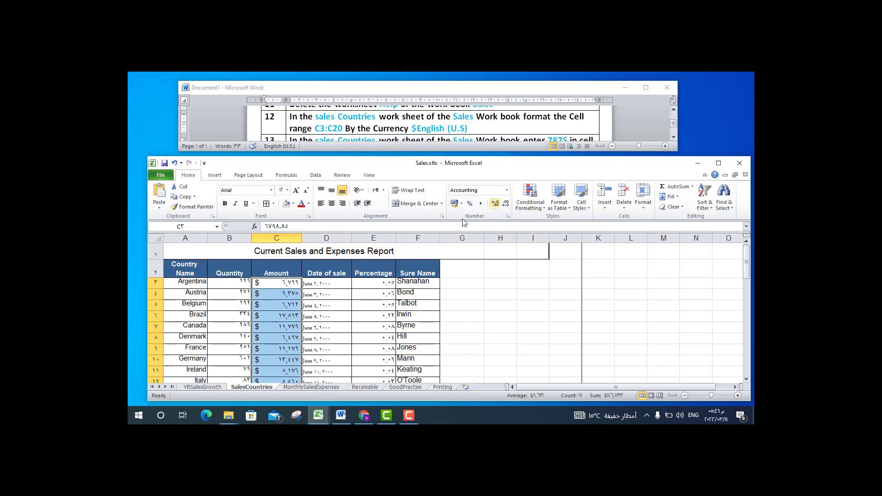
{"action": "left_click", "coordinate": [674, 137]}
{"action": "left_click", "coordinate": [674, 137]}
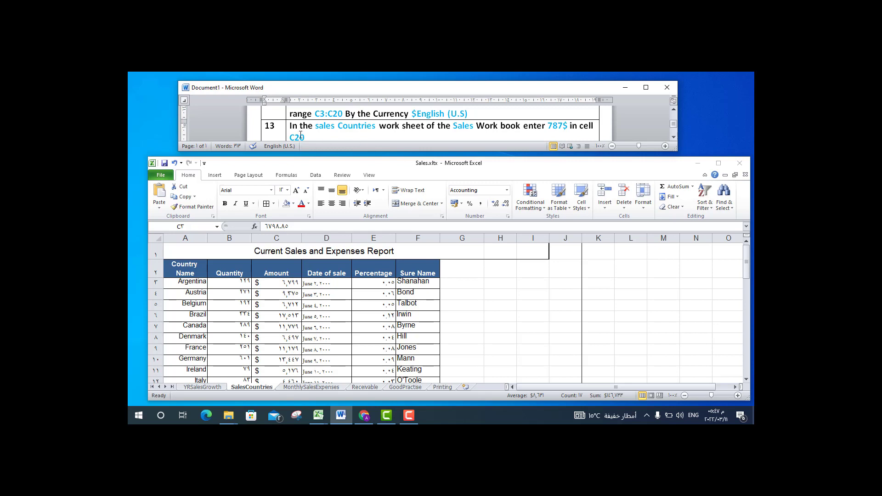
Step: Review tasks 12 and 13 in the instructions and scroll the sheet down to row 20
{"action": "left_click", "coordinate": [673, 109]}
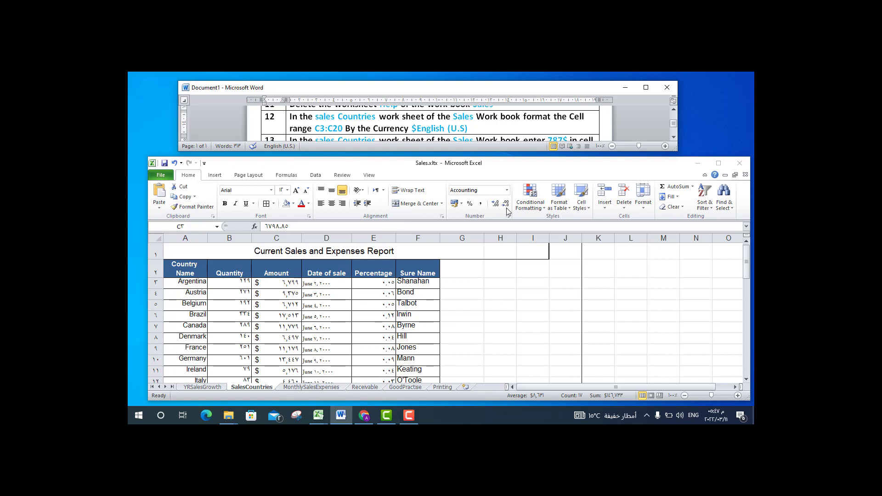
{"action": "left_click", "coordinate": [675, 138]}
{"action": "left_click", "coordinate": [674, 138]}
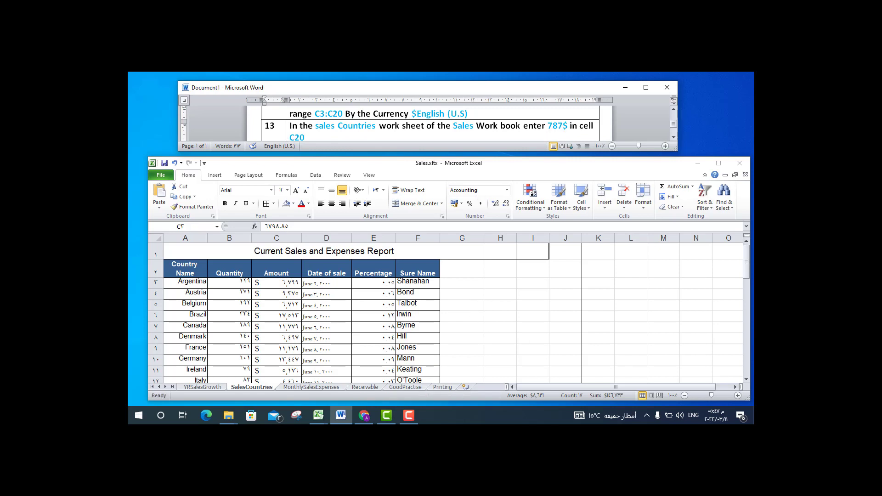
{"action": "left_click", "coordinate": [747, 381]}
{"action": "left_click", "coordinate": [747, 381]}
{"action": "left_click", "coordinate": [747, 382]}
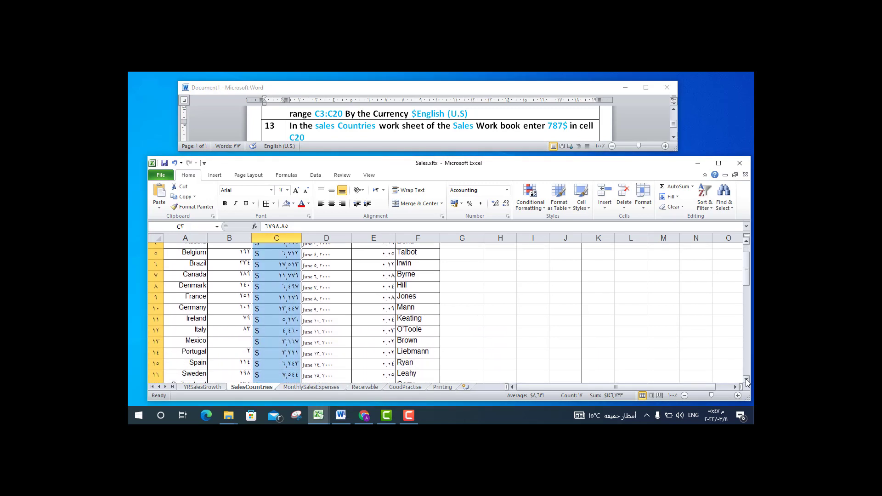
{"action": "left_click", "coordinate": [746, 382]}
{"action": "left_click", "coordinate": [747, 381]}
{"action": "left_click", "coordinate": [747, 381]}
{"action": "left_click", "coordinate": [747, 381]}
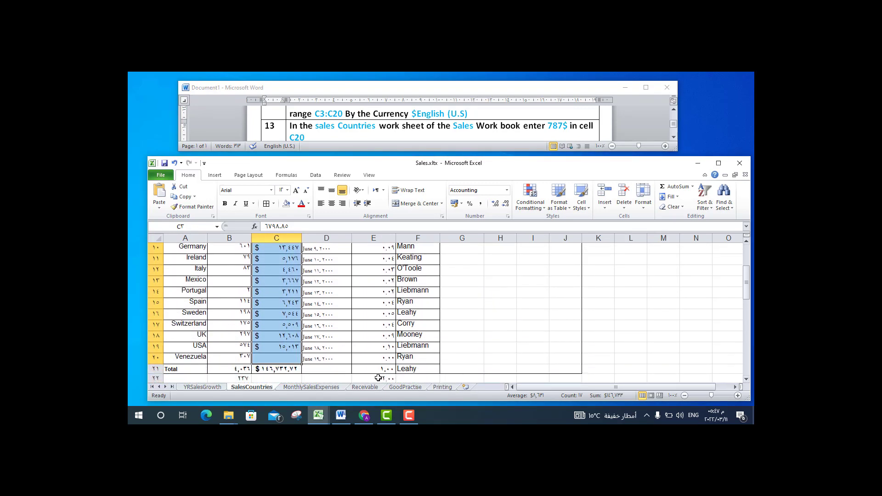
Step: Enter 787 in cell C20 of the Amount column
{"action": "left_click", "coordinate": [293, 359]}
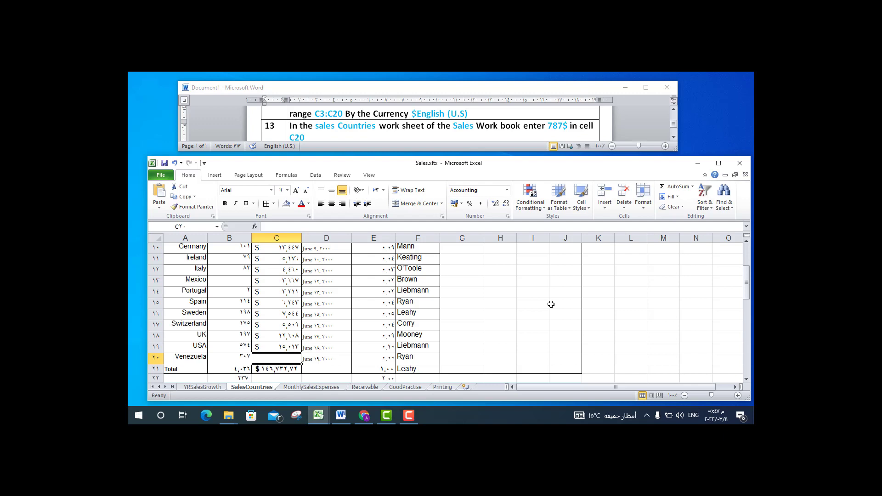
{"action": "type", "text": "787"}
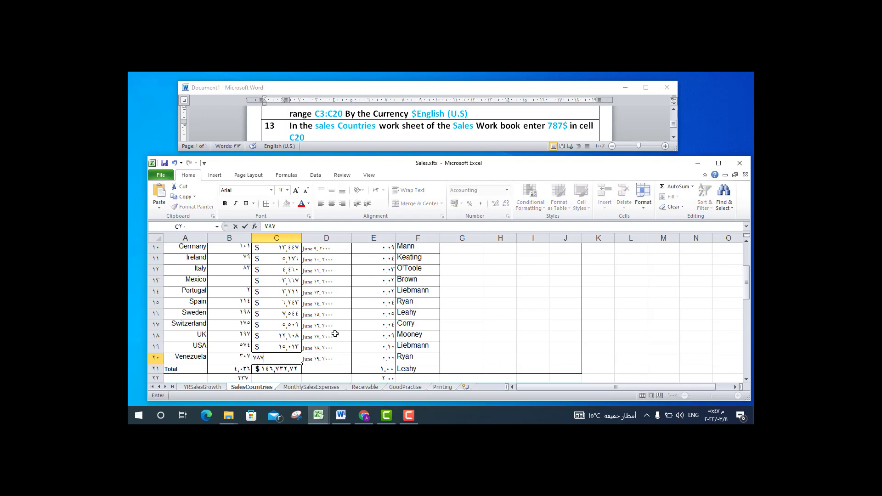
{"action": "key", "text": "Return"}
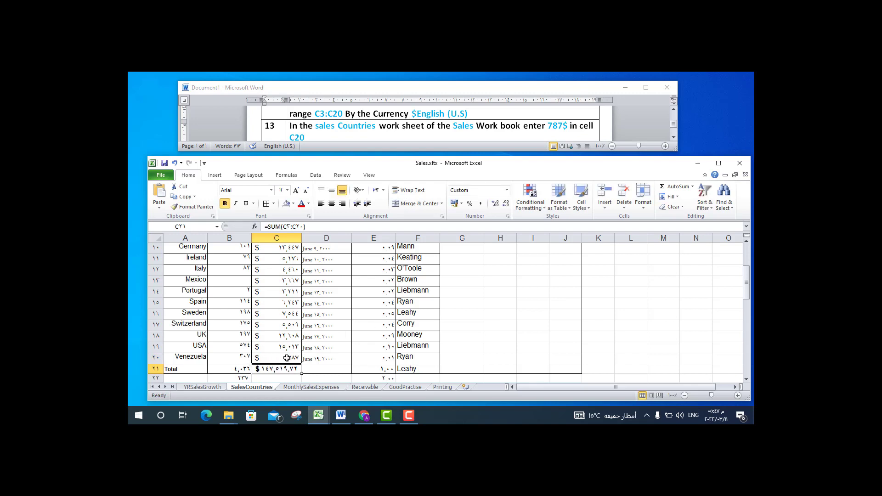
{"action": "left_click", "coordinate": [674, 137]}
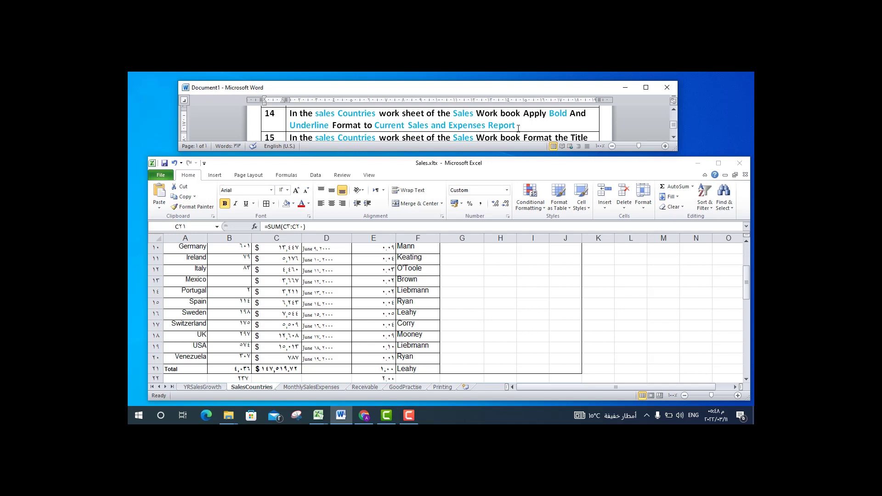
Step: Make the merged report title in A1 bold and underlined
{"action": "left_click", "coordinate": [748, 272]}
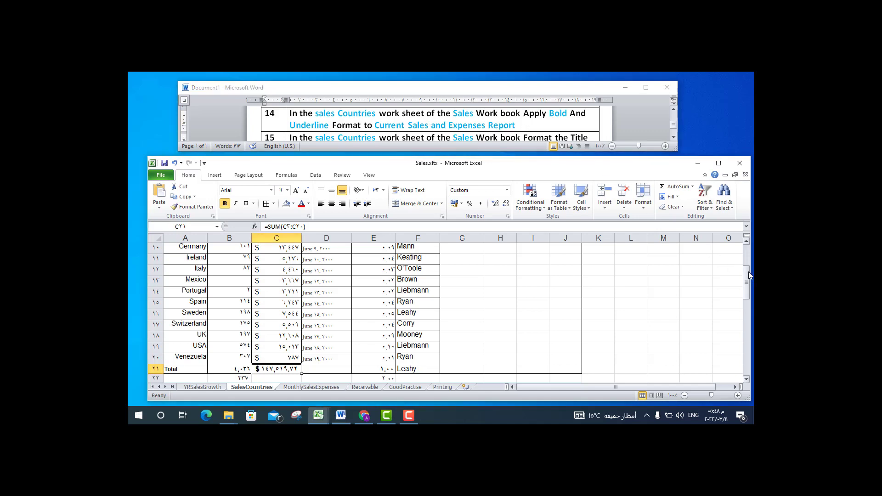
{"action": "left_click_drag", "start_coordinate": [747, 282], "coordinate": [747, 260]}
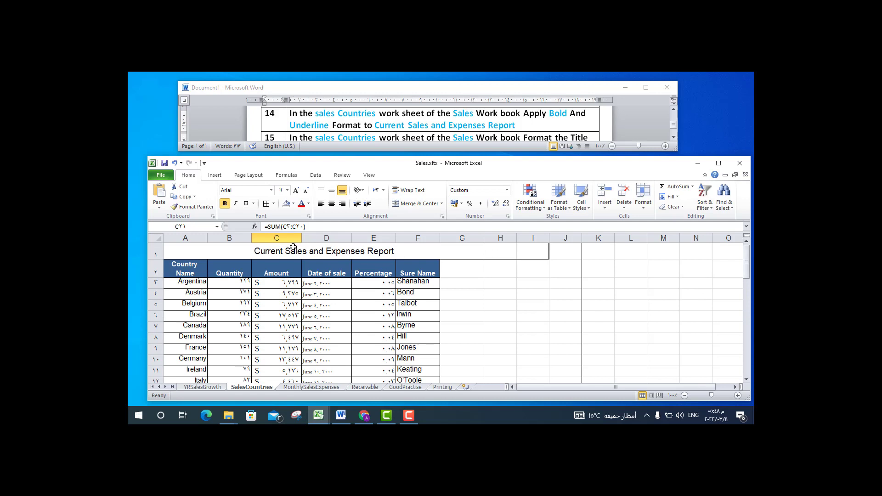
{"action": "left_click", "coordinate": [272, 249]}
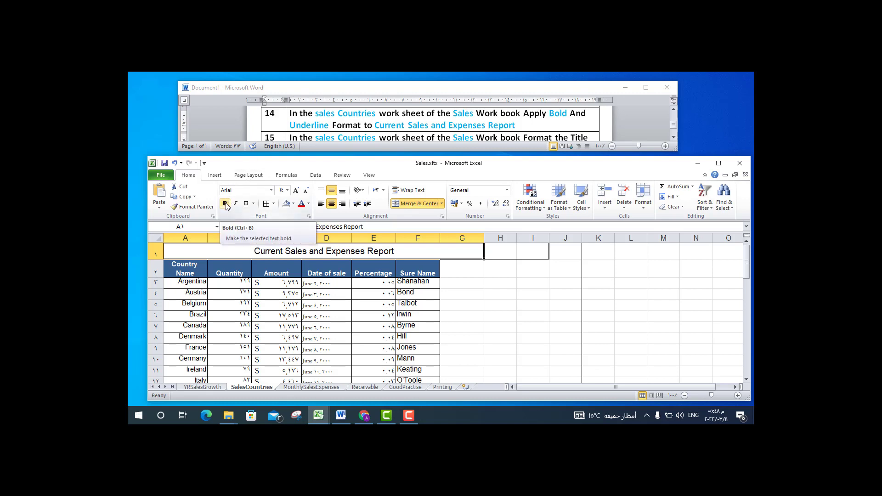
{"action": "left_click", "coordinate": [225, 204]}
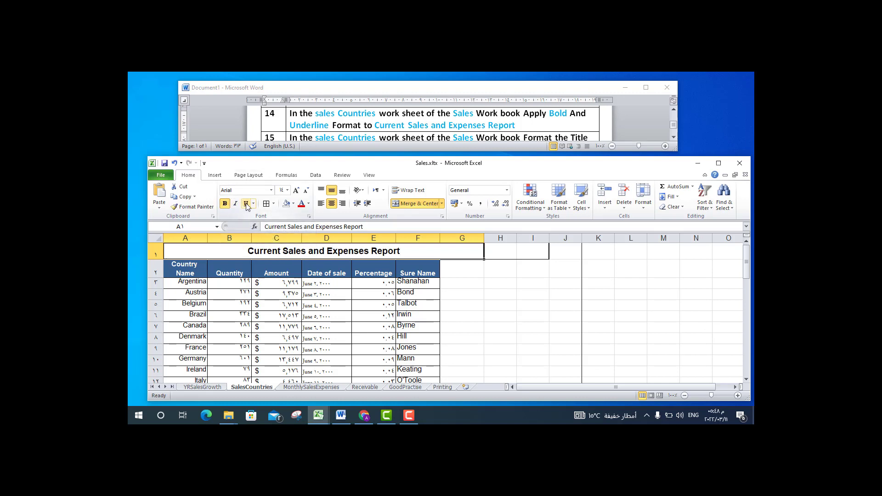
{"action": "left_click", "coordinate": [247, 204]}
Step: Give the merged title row a yellow fill colour
{"action": "left_click", "coordinate": [674, 137]}
{"action": "left_click", "coordinate": [675, 137]}
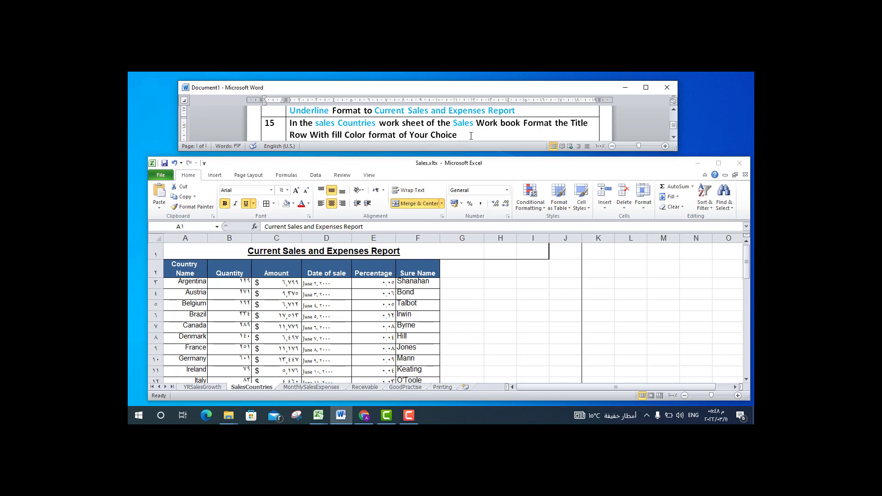
{"action": "left_click", "coordinate": [250, 249]}
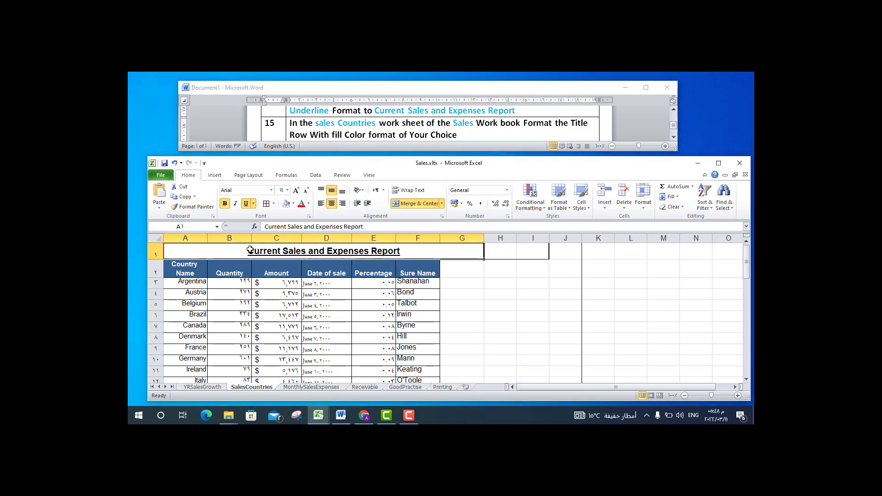
{"action": "left_click", "coordinate": [294, 204]}
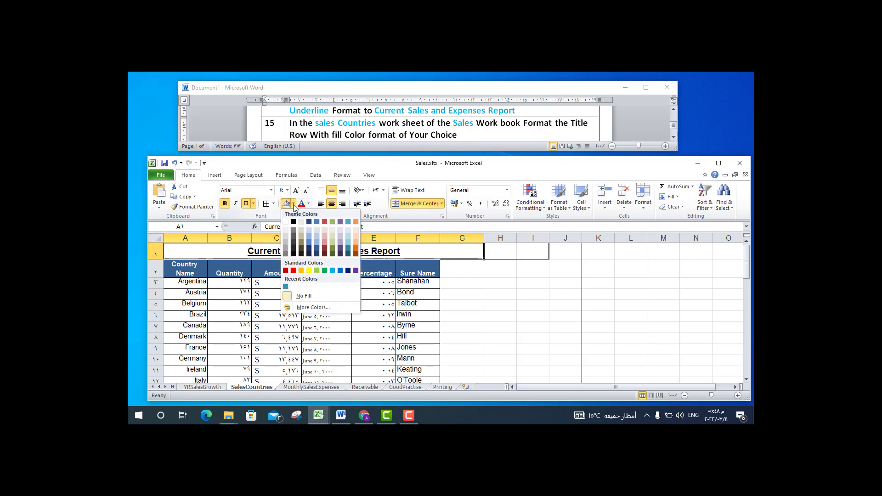
{"action": "left_click", "coordinate": [309, 271]}
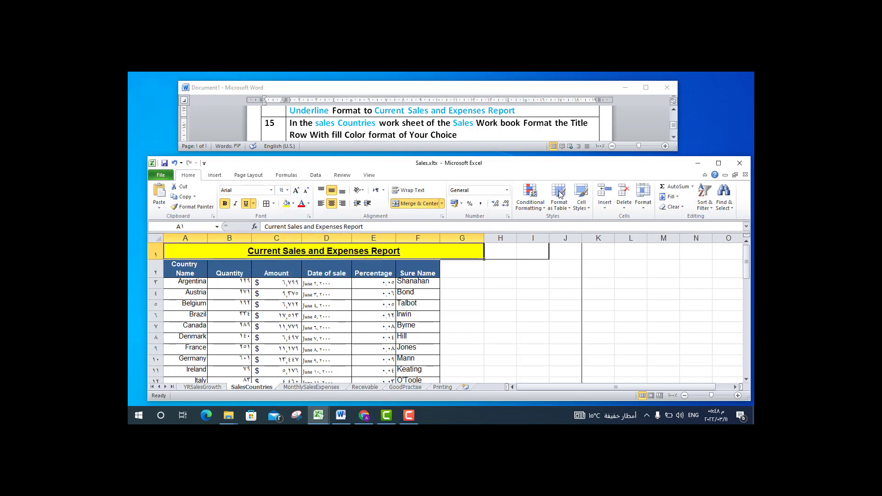
{"action": "left_click", "coordinate": [674, 138]}
{"action": "left_click", "coordinate": [674, 138]}
{"action": "left_click", "coordinate": [674, 138]}
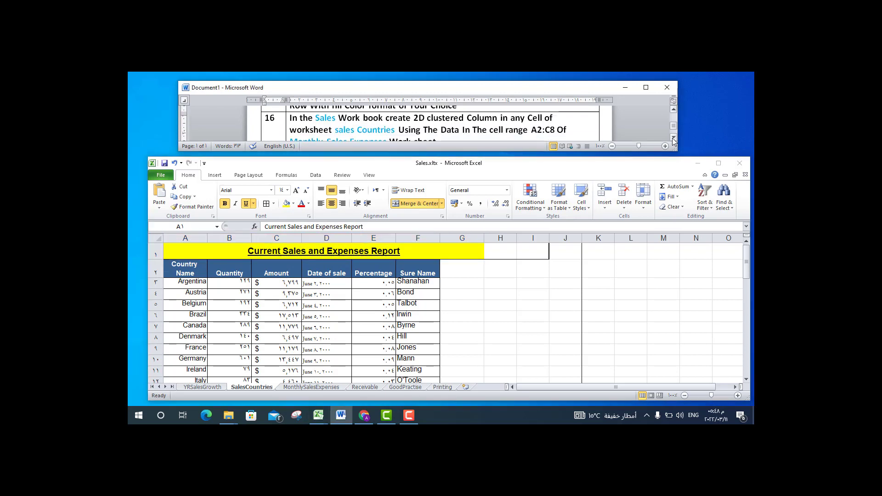
Step: Switch to the MonthlySalesExpenses sheet showing January–June expenses and sales in A2:C8
{"action": "left_click", "coordinate": [673, 138]}
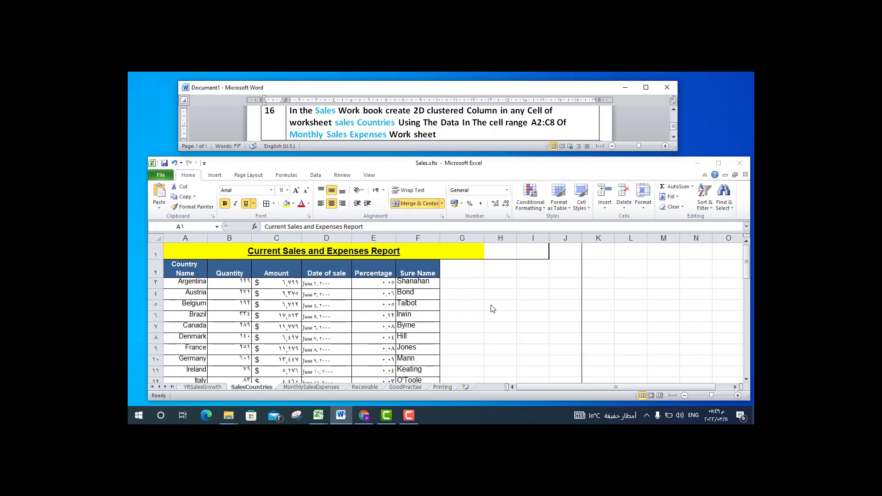
{"action": "left_click", "coordinate": [319, 388]}
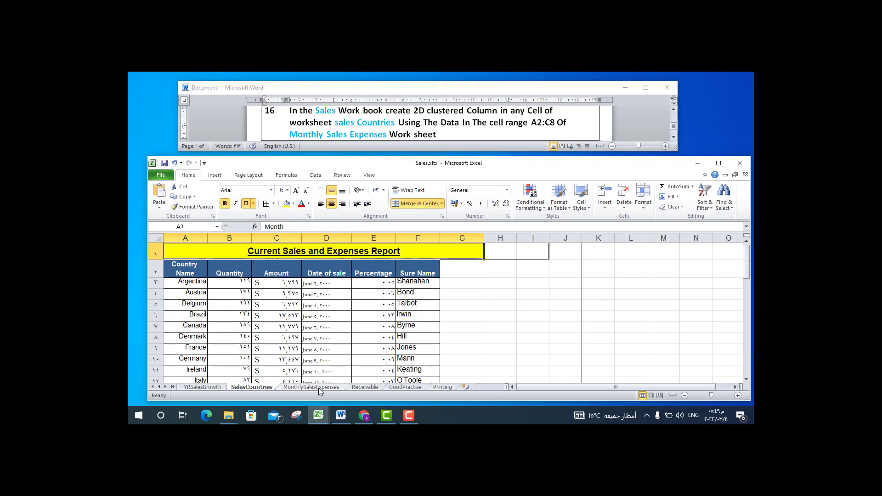
{"action": "left_click", "coordinate": [400, 306]}
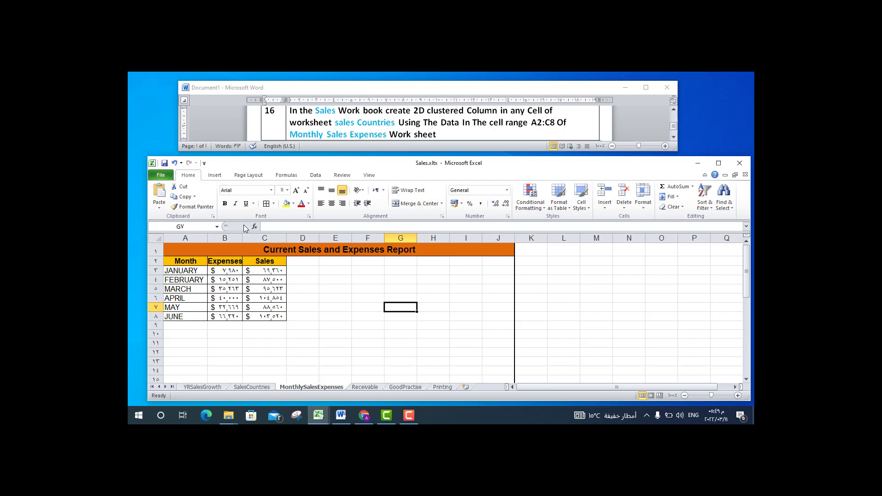
Step: Insert a 2-D clustered column chart from the range A2:C8
{"action": "left_click", "coordinate": [184, 262]}
{"action": "left_click_drag", "start_coordinate": [185, 263], "coordinate": [263, 316]}
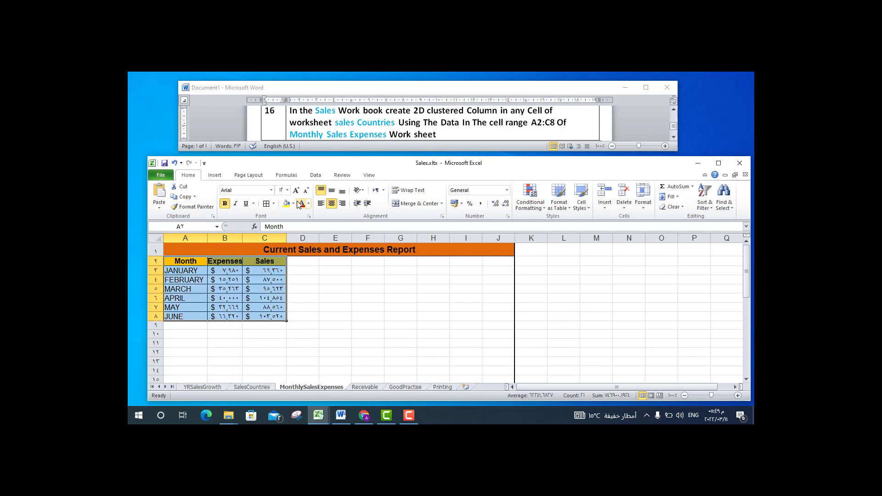
{"action": "left_click", "coordinate": [214, 176]}
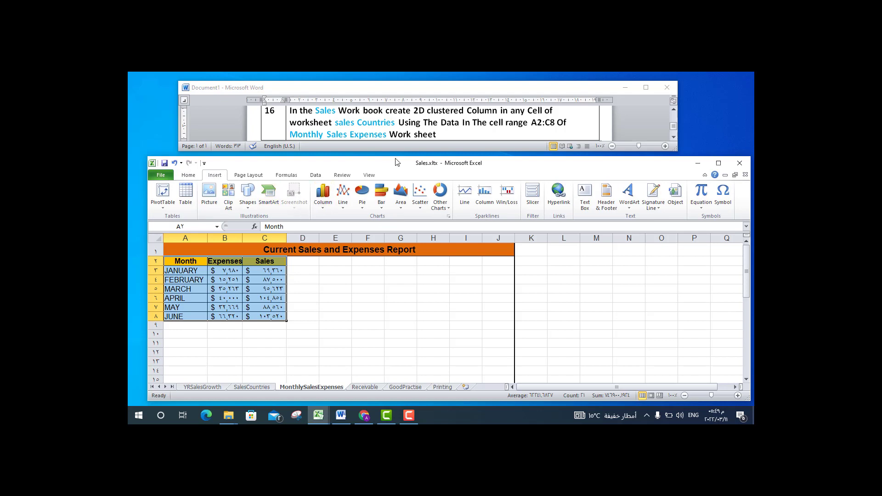
{"action": "left_click", "coordinate": [318, 211]}
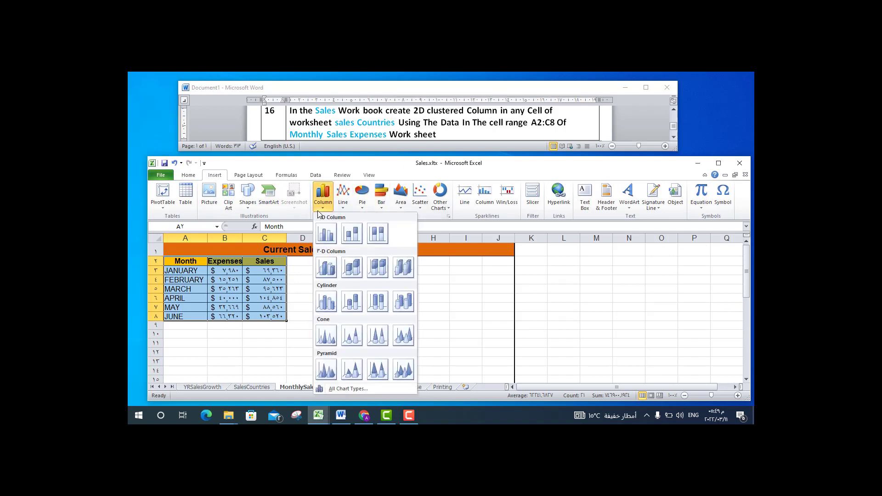
{"action": "left_click", "coordinate": [327, 234]}
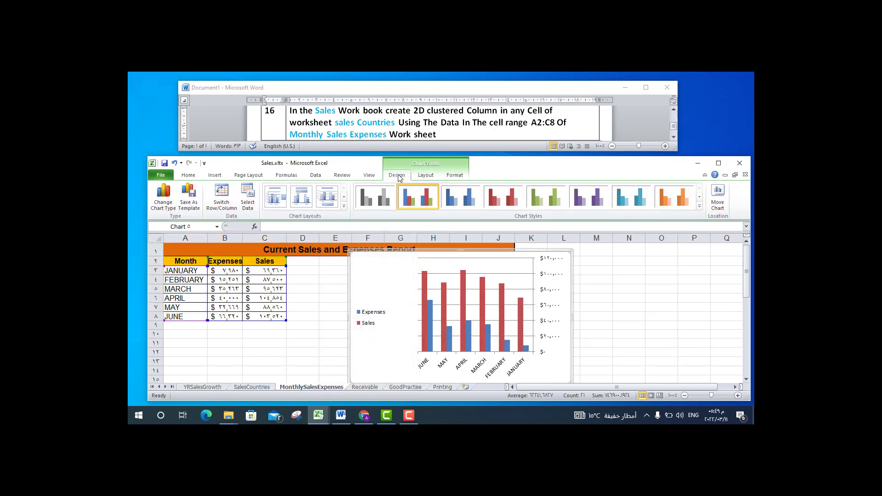
Step: Move the chart as an object onto the SalesCountries sheet
{"action": "left_click", "coordinate": [718, 195]}
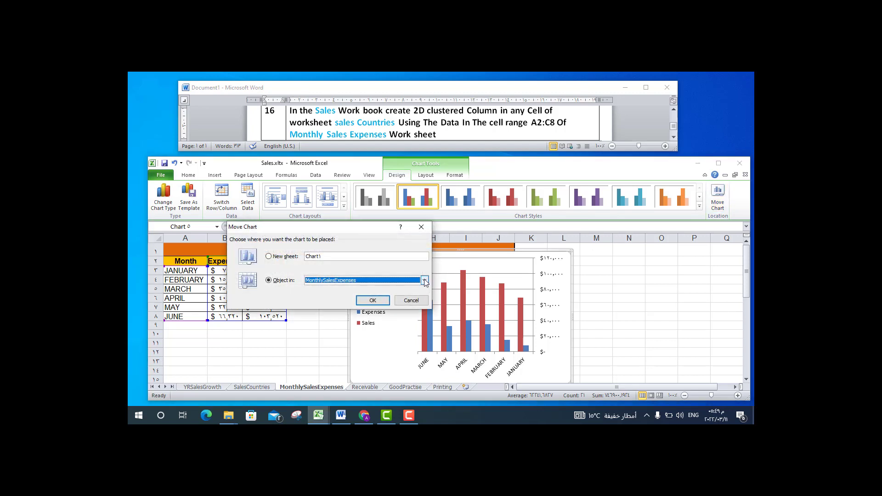
{"action": "left_click", "coordinate": [425, 281]}
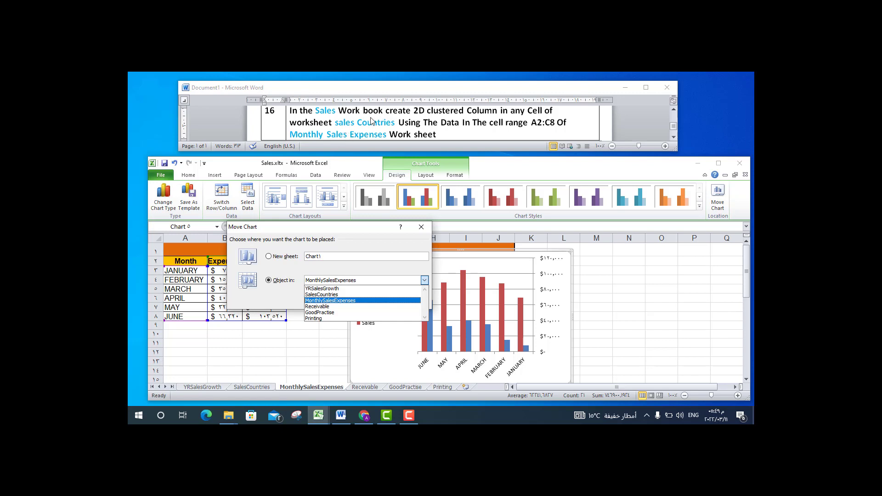
{"action": "left_click", "coordinate": [322, 295]}
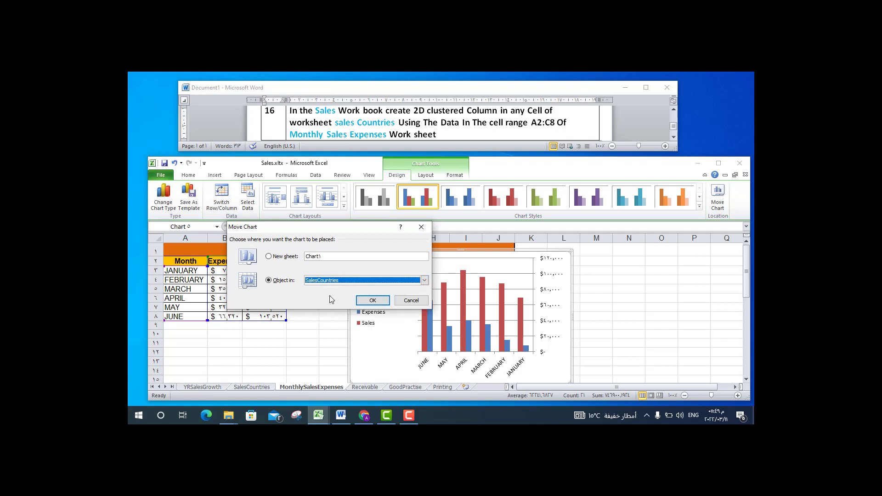
{"action": "left_click", "coordinate": [366, 301]}
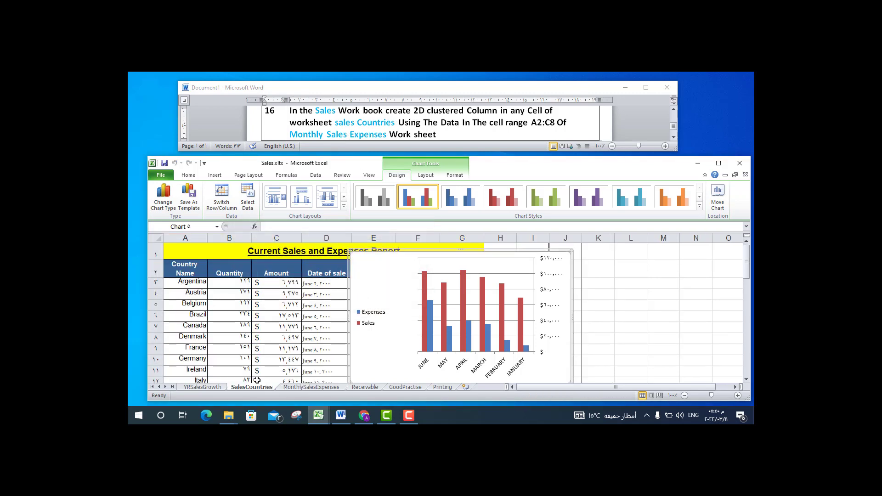
Step: Delete the moved chart and insert a new 2-D clustered column chart on MonthlySalesExpenses
{"action": "key", "text": "Delete"}
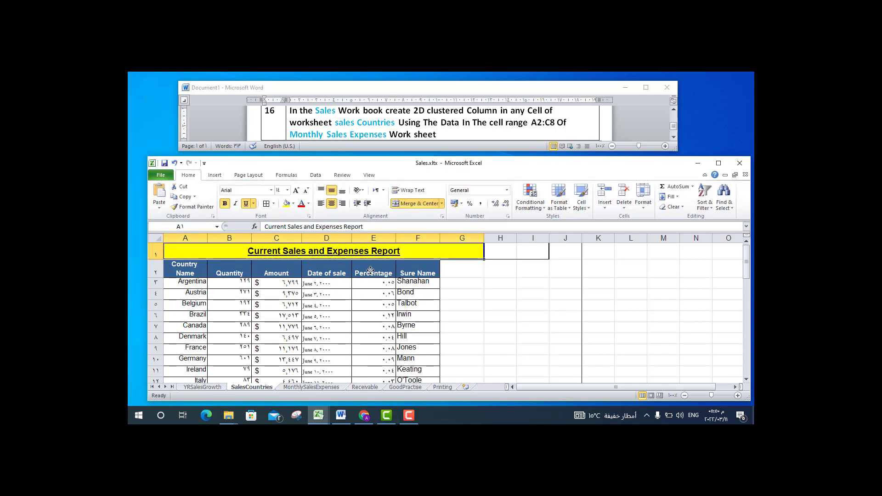
{"action": "left_click", "coordinate": [456, 293]}
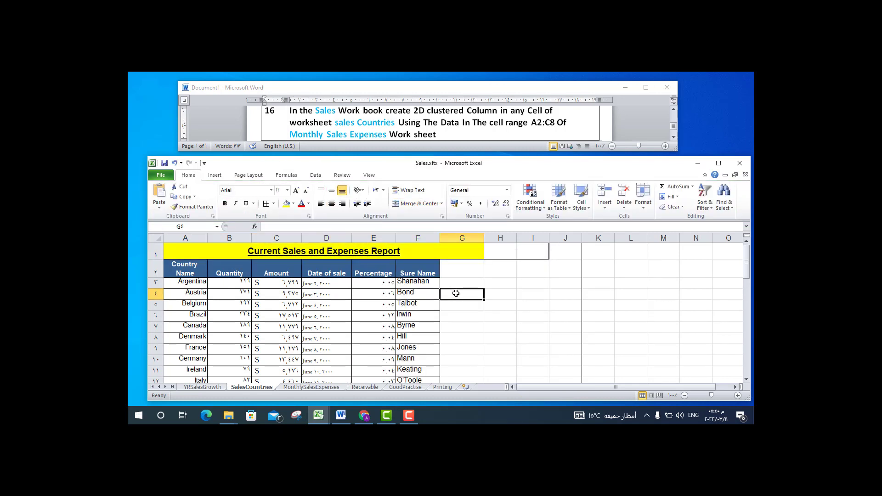
{"action": "left_click", "coordinate": [319, 387]}
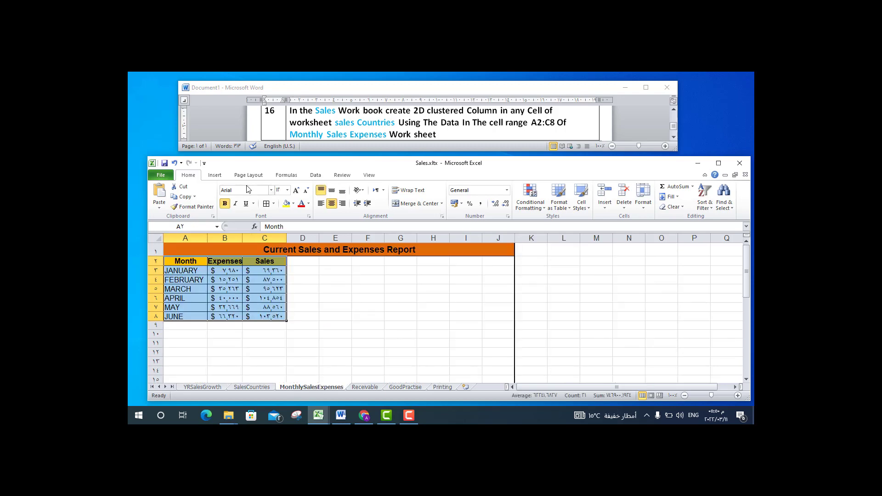
{"action": "left_click", "coordinate": [214, 175]}
{"action": "left_click", "coordinate": [323, 193]}
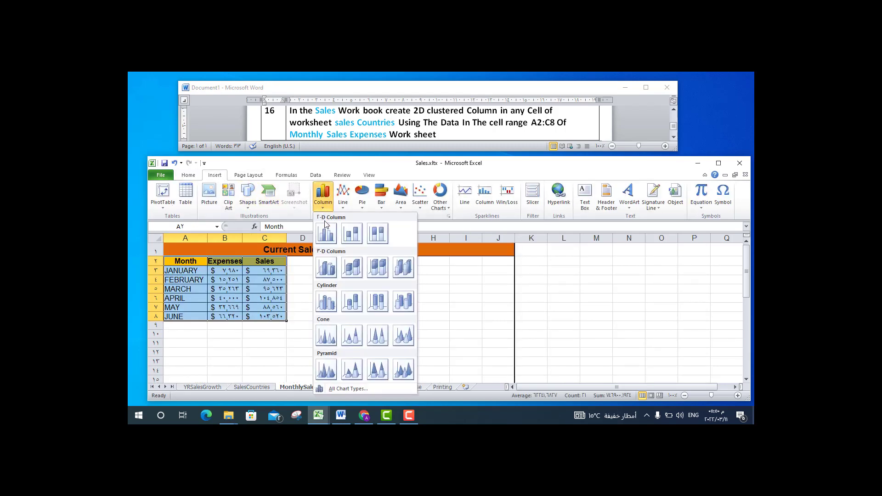
{"action": "left_click", "coordinate": [324, 225]}
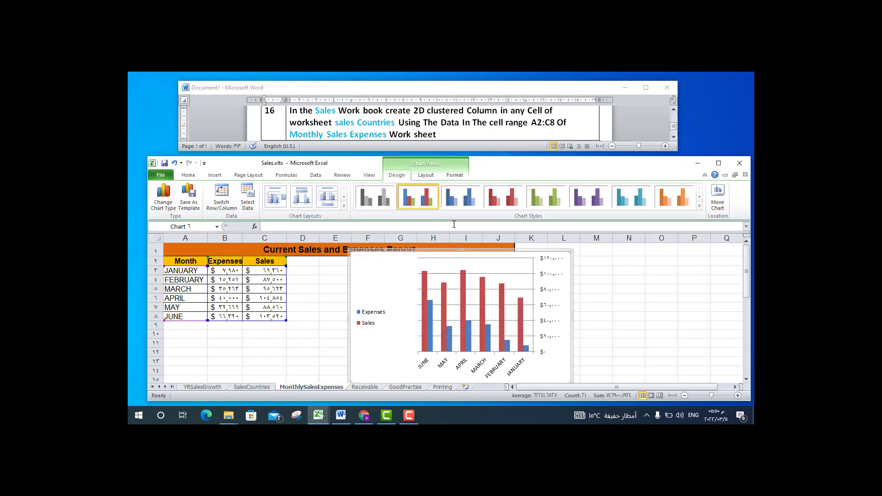
Step: Move the new chart onto the SalesCountries sheet as an object
{"action": "left_click", "coordinate": [719, 195]}
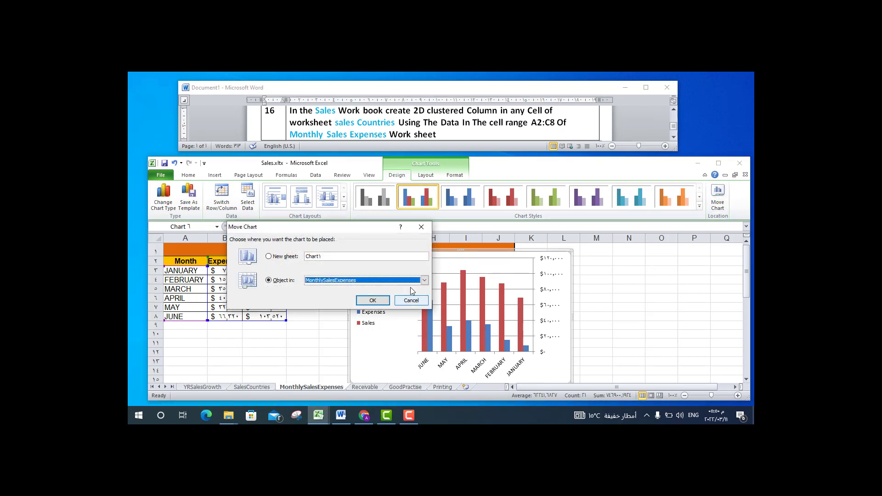
{"action": "left_click", "coordinate": [424, 280]}
{"action": "left_click", "coordinate": [398, 294]}
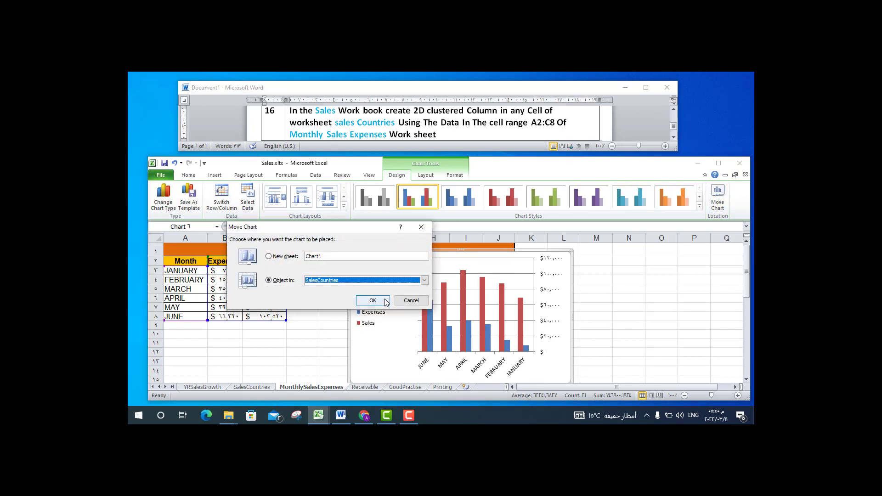
{"action": "left_click", "coordinate": [378, 302]}
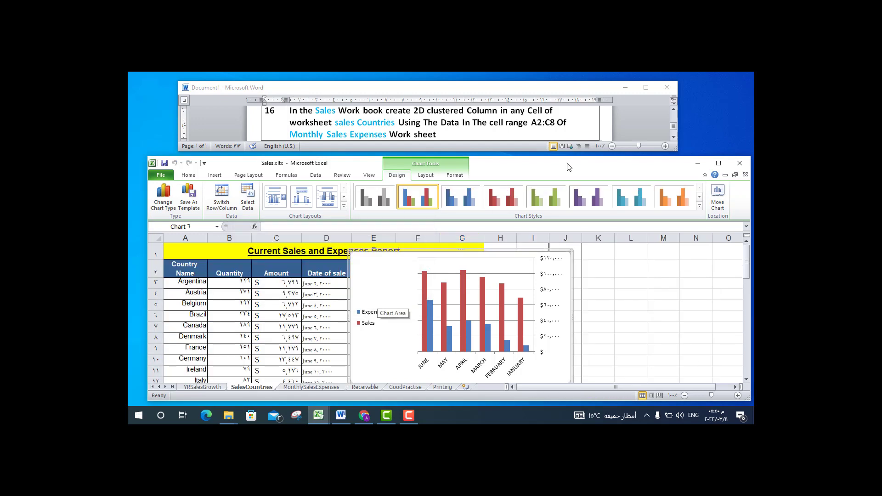
{"action": "left_click", "coordinate": [674, 137]}
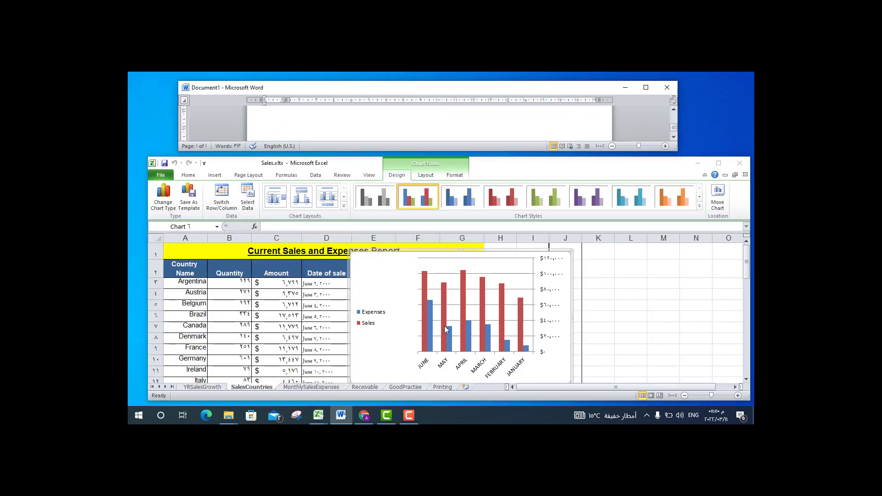
Step: Deselect the chart and cycle past Book1 and Sales.xltx until arena.xlsx shows its names sheet
{"action": "left_click", "coordinate": [661, 305]}
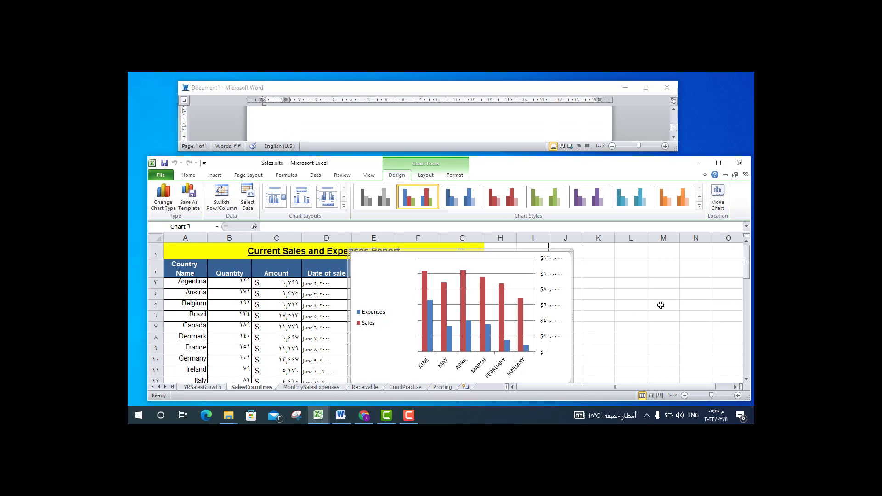
{"action": "left_click", "coordinate": [660, 305]}
{"action": "key", "text": "ctrl+n"}
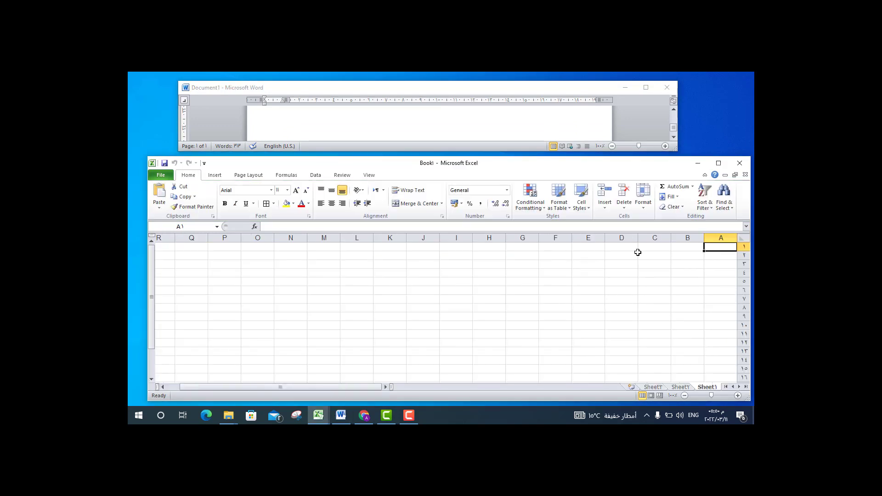
{"action": "left_click", "coordinate": [698, 164]}
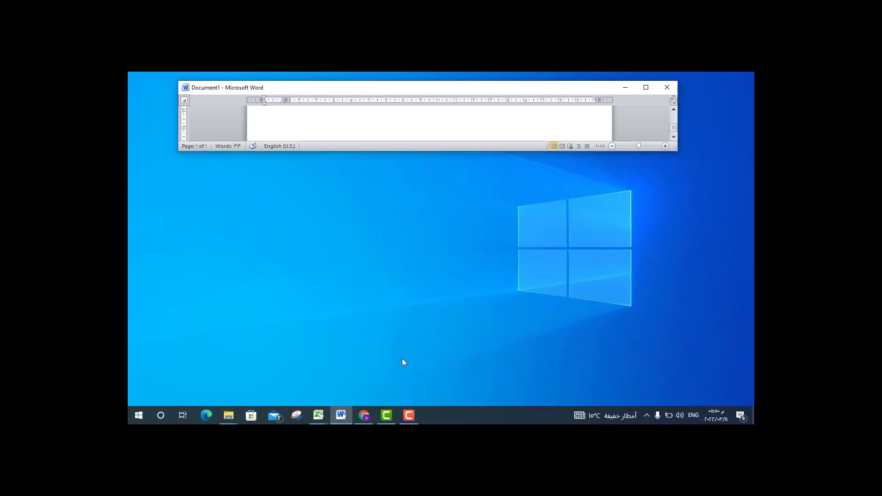
{"action": "mouse_move", "coordinate": [318, 415]}
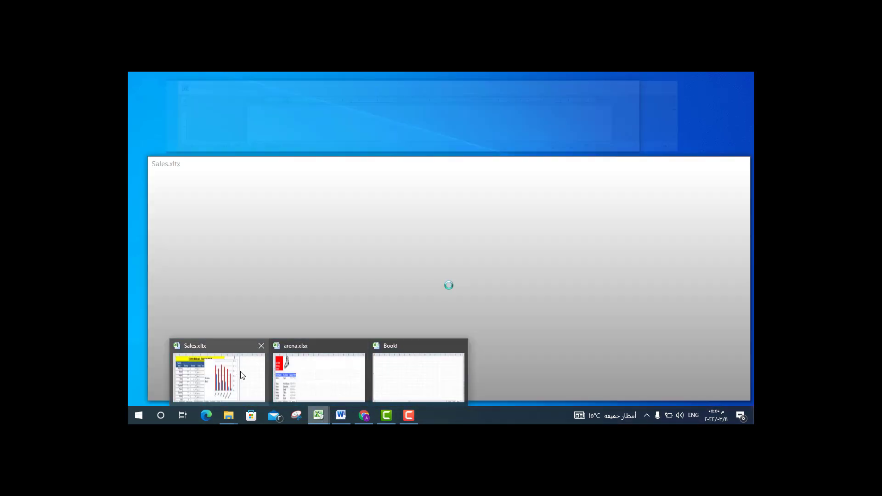
{"action": "left_click", "coordinate": [316, 377]}
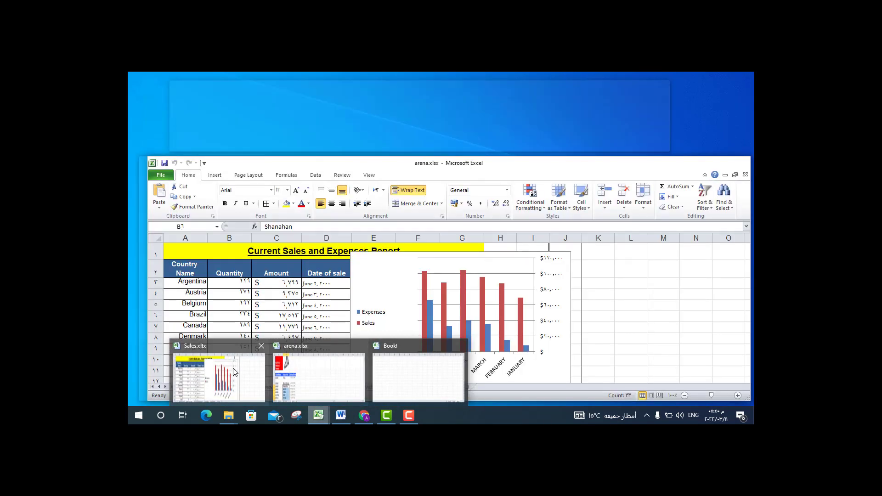
{"action": "left_click", "coordinate": [233, 371]}
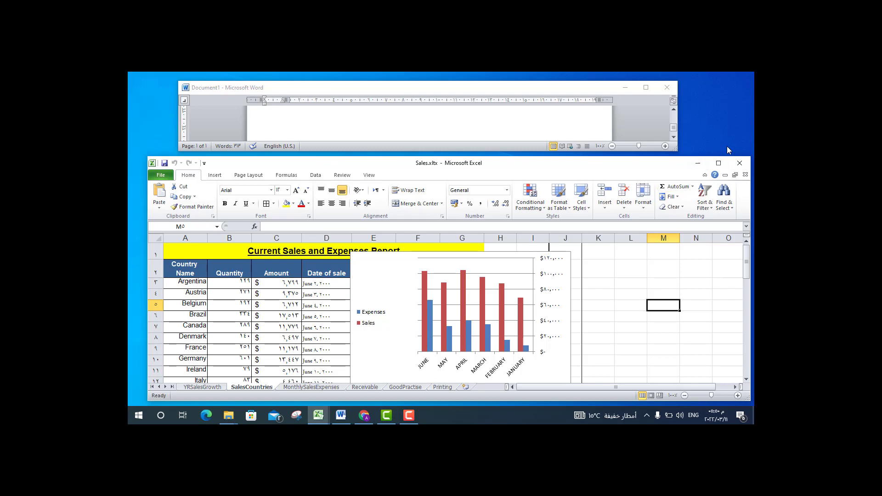
{"action": "left_click", "coordinate": [699, 163]}
{"action": "mouse_move", "coordinate": [318, 416]}
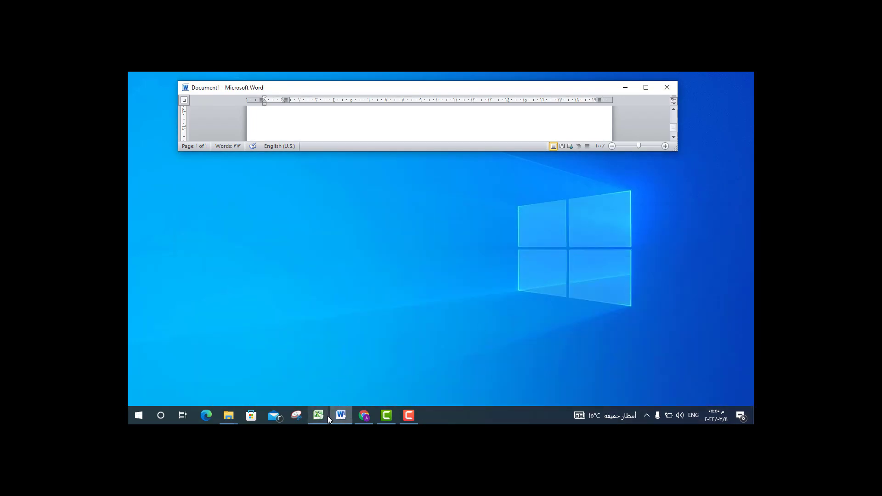
{"action": "left_click", "coordinate": [324, 387]}
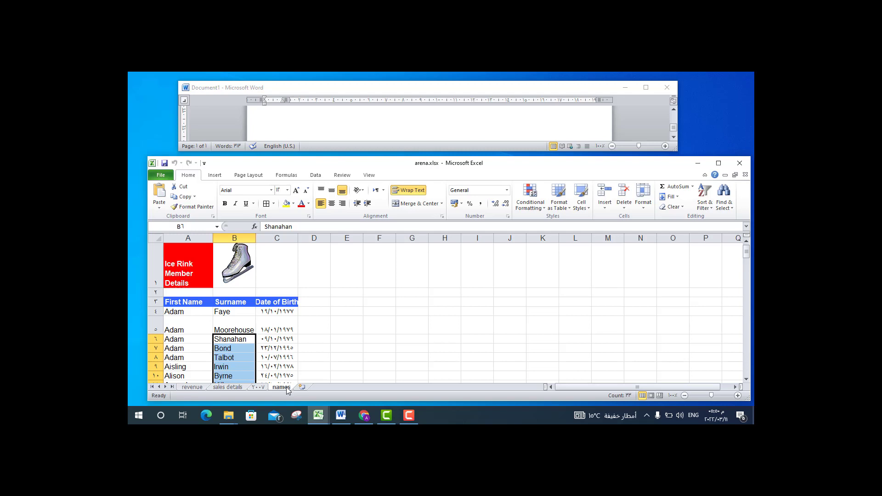
Step: Move the names sheet to the end of the Sales.xltx workbook
{"action": "right_click", "coordinate": [287, 389]}
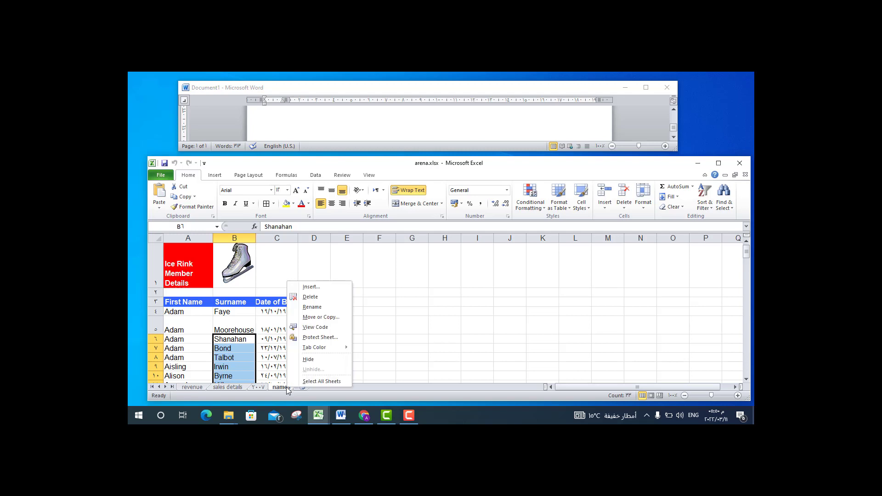
{"action": "left_click", "coordinate": [345, 322]}
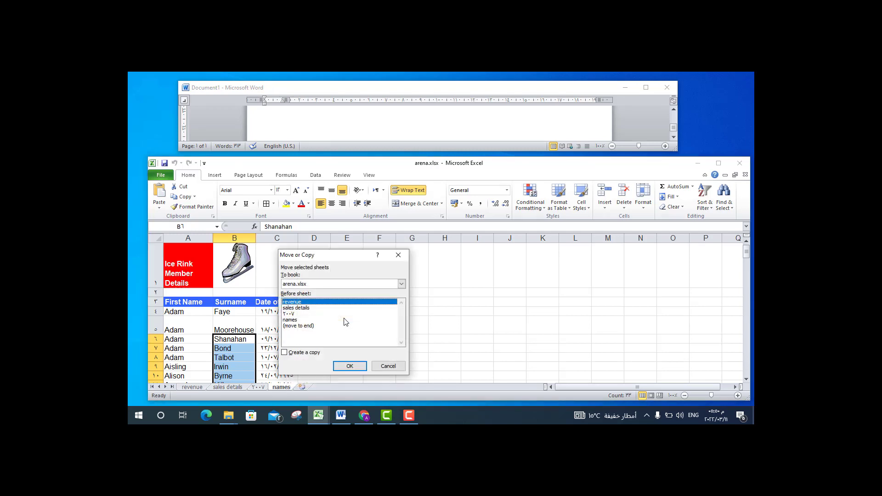
{"action": "left_click", "coordinate": [402, 285]}
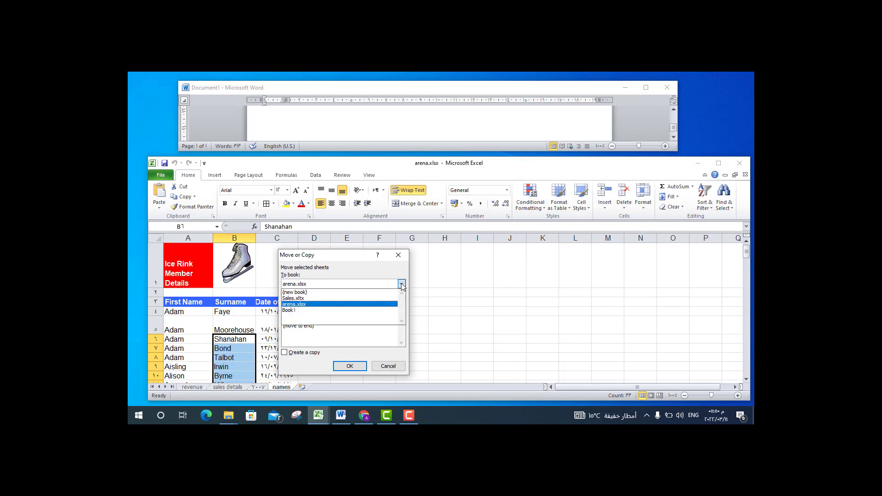
{"action": "left_click", "coordinate": [367, 299]}
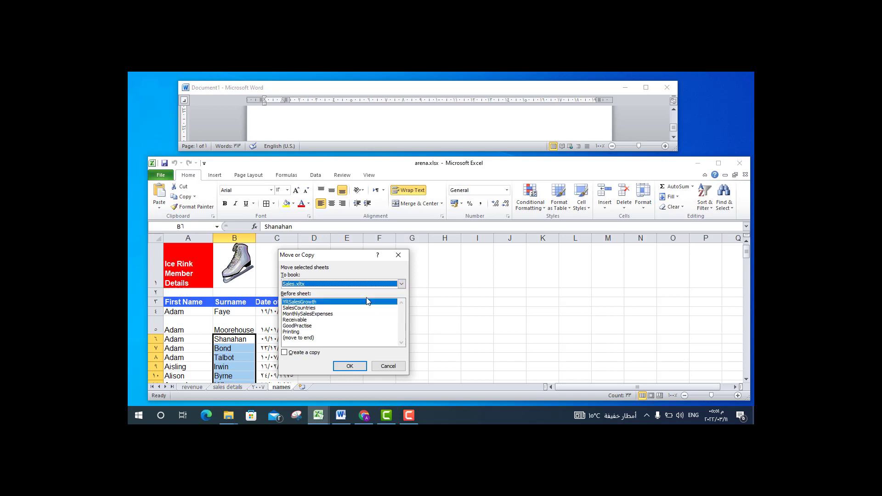
{"action": "left_click", "coordinate": [326, 338]}
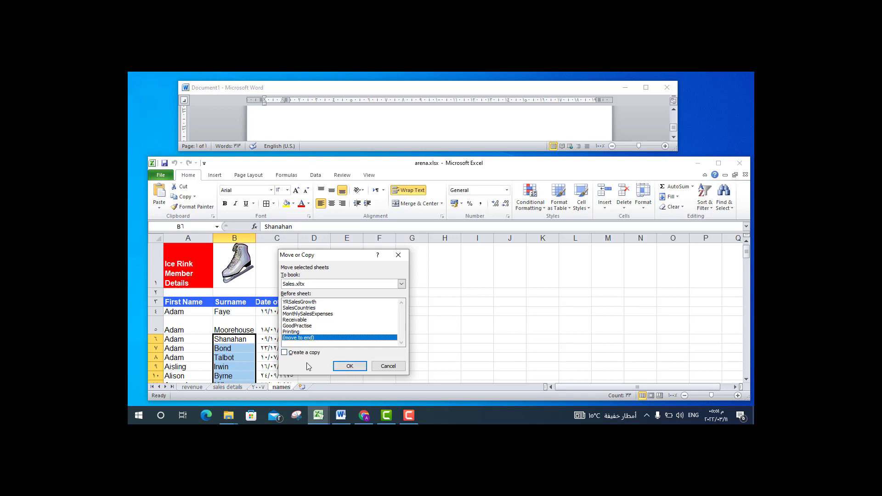
{"action": "left_click", "coordinate": [350, 367]}
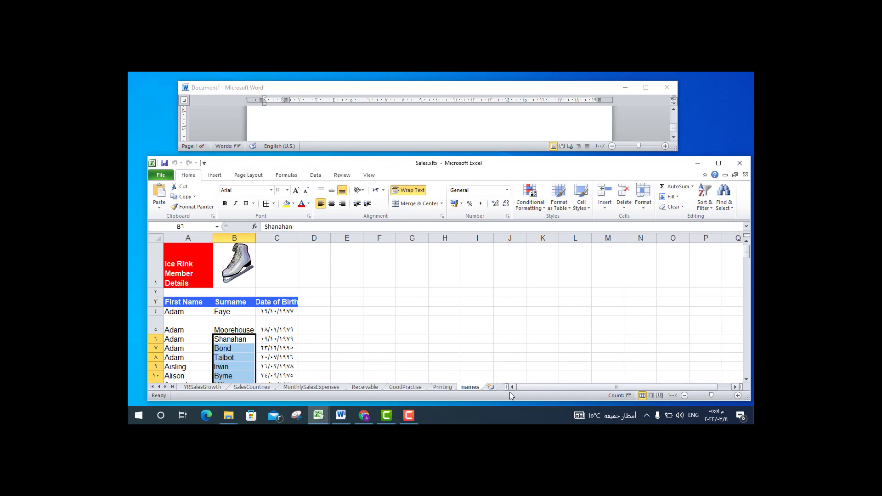
Step: Move the names sheet back to the end of arena.xlsx, after revenue, sales details and 2007
{"action": "right_click", "coordinate": [469, 389]}
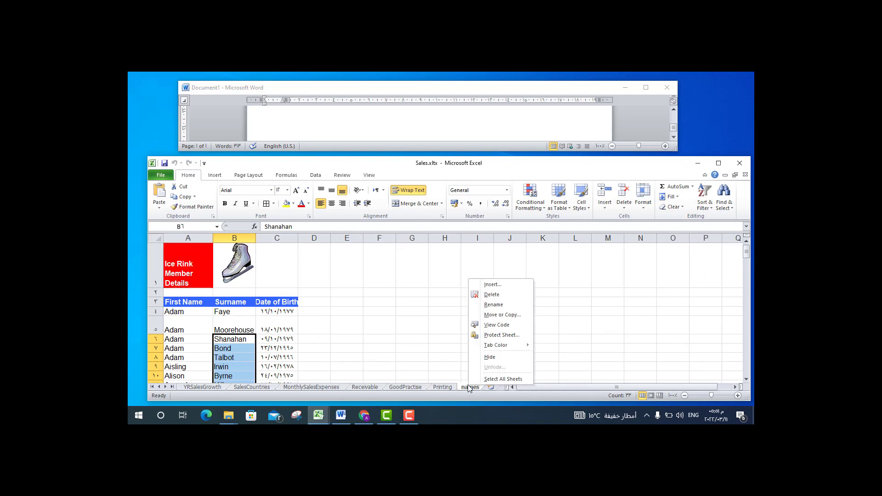
{"action": "left_click", "coordinate": [520, 316]}
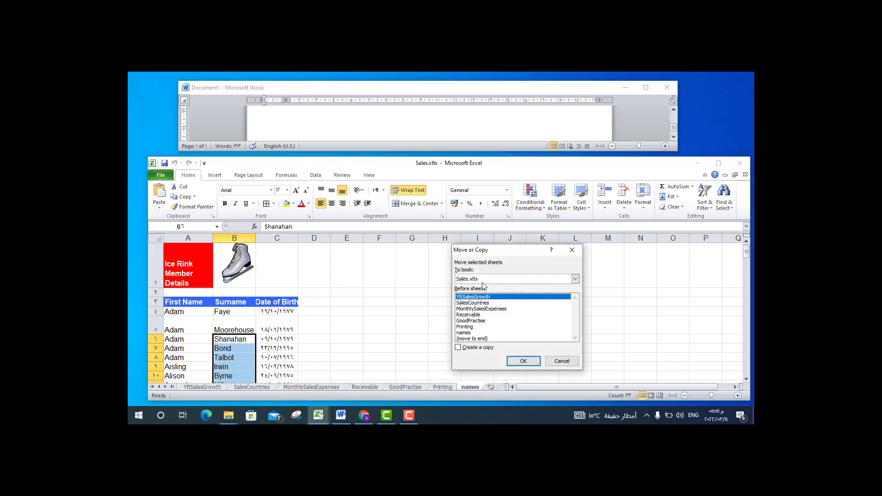
{"action": "left_click", "coordinate": [575, 279]}
{"action": "left_click", "coordinate": [561, 300]}
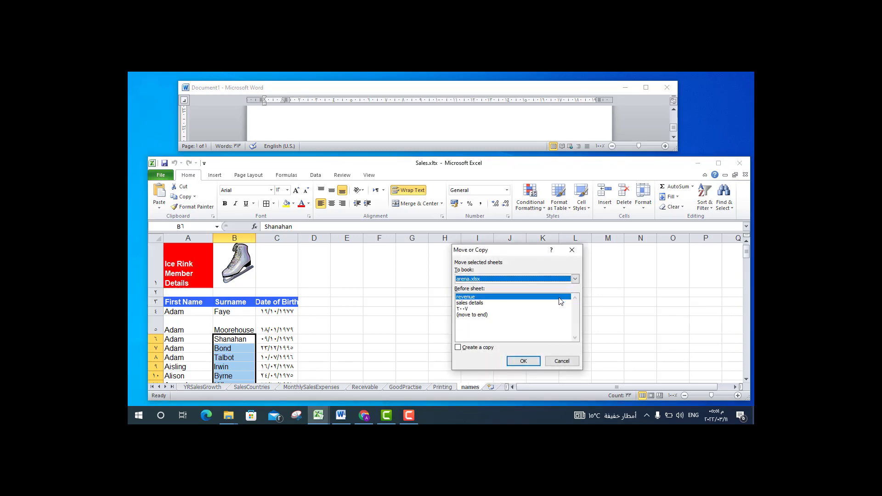
{"action": "left_click", "coordinate": [474, 316]}
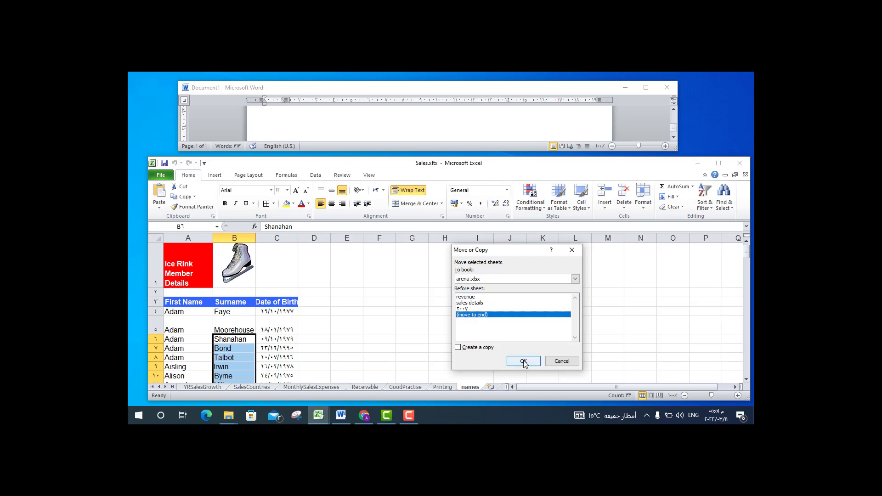
{"action": "left_click", "coordinate": [521, 361]}
{"action": "left_click", "coordinate": [469, 302]}
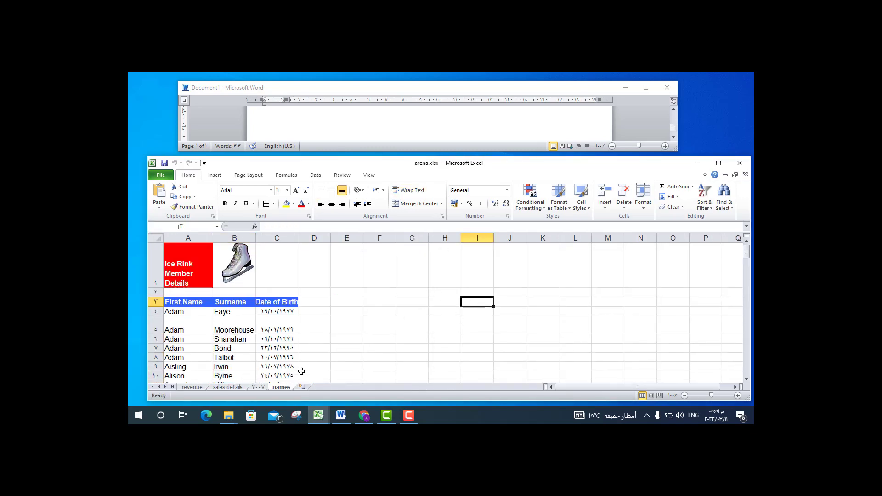
{"action": "mouse_move", "coordinate": [319, 415]}
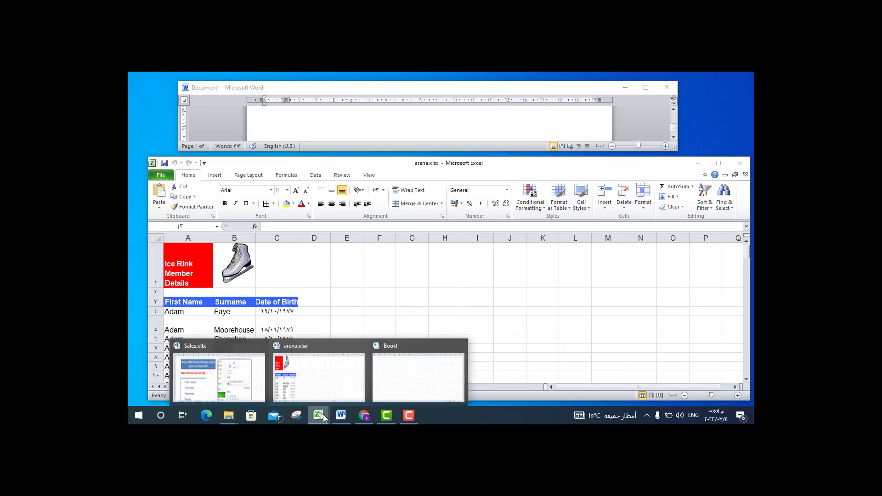
Step: Maximize Sales.xltx, answer the Printing quiz with Print Active Sheet, then go to the GoodPractise sheet
{"action": "left_click", "coordinate": [248, 375]}
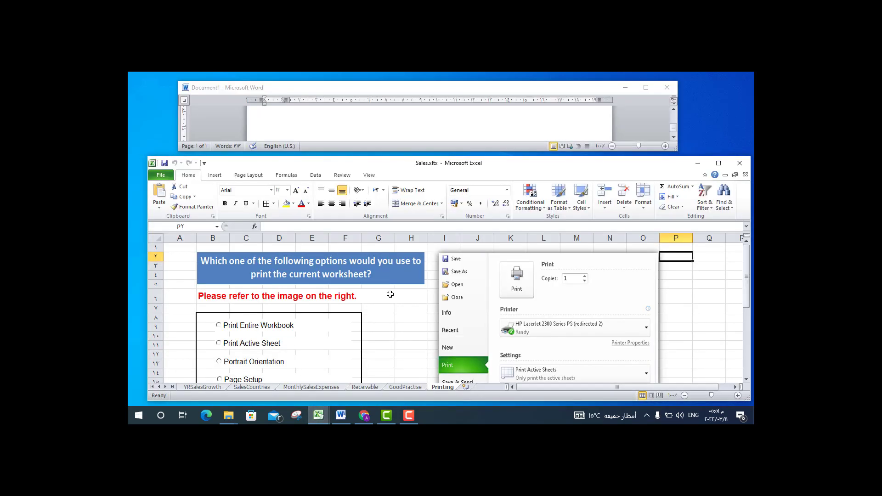
{"action": "left_click", "coordinate": [724, 166]}
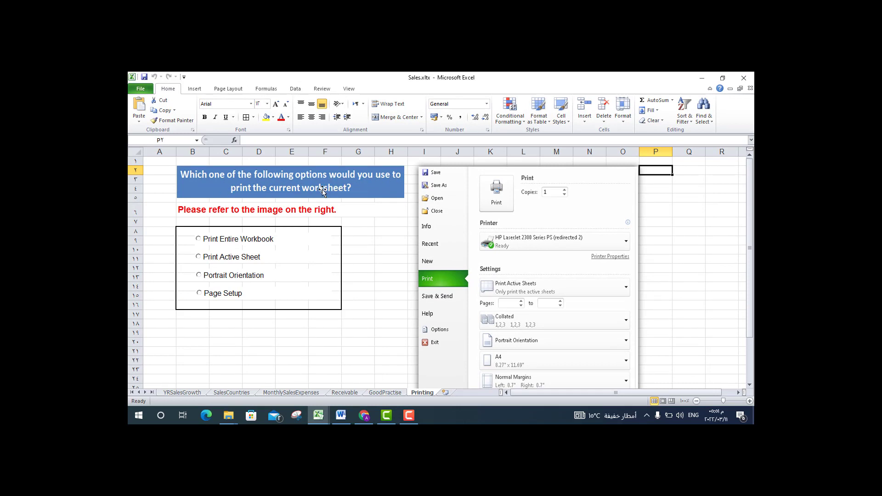
{"action": "left_click", "coordinate": [201, 259]}
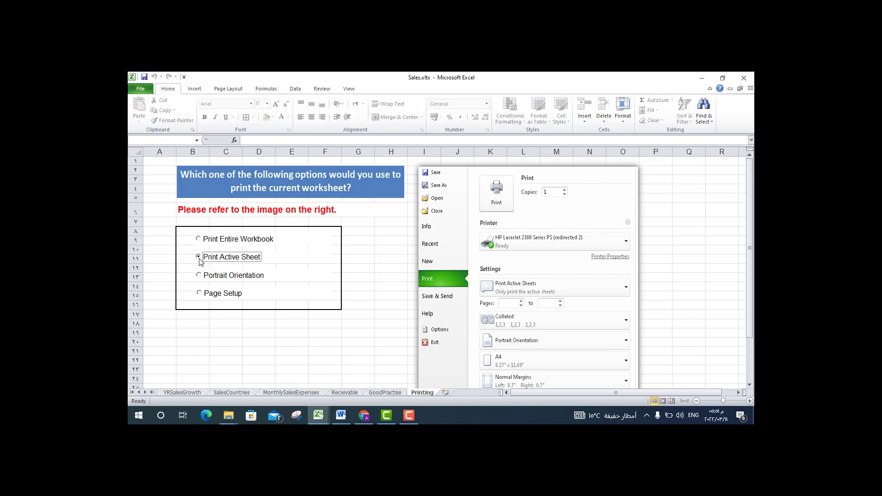
{"action": "left_click", "coordinate": [385, 393]}
{"action": "left_click", "coordinate": [291, 317]}
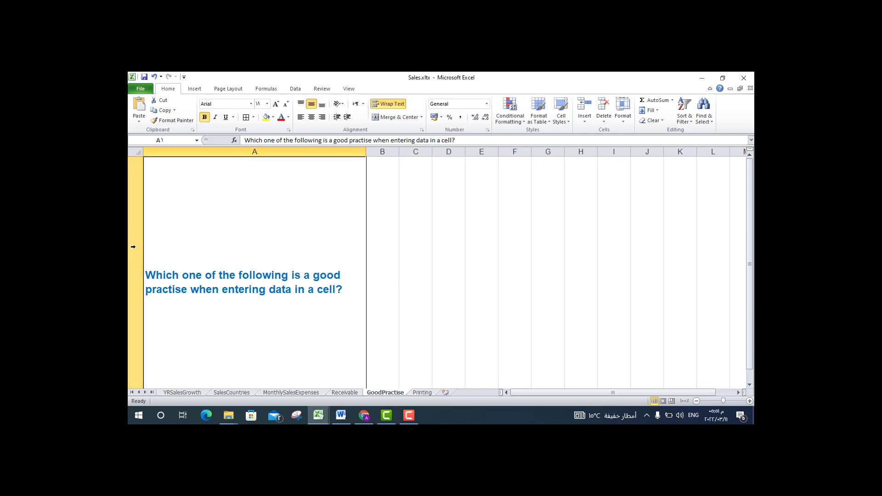
Step: Scroll to the answers and pick 'A cell in a worksheet should contain only one element of data.'
{"action": "key", "text": "ctrl+shift+Right"}
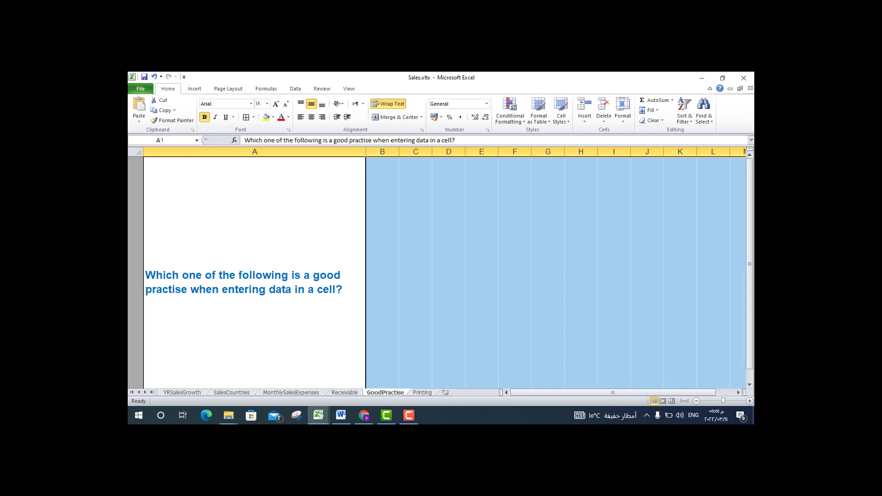
{"action": "left_click", "coordinate": [750, 385]}
{"action": "left_click", "coordinate": [750, 385]}
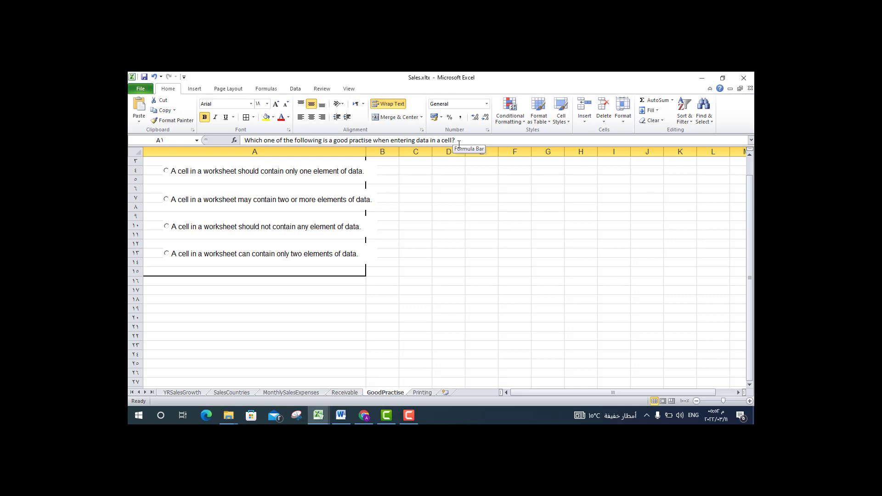
{"action": "left_click", "coordinate": [438, 191]}
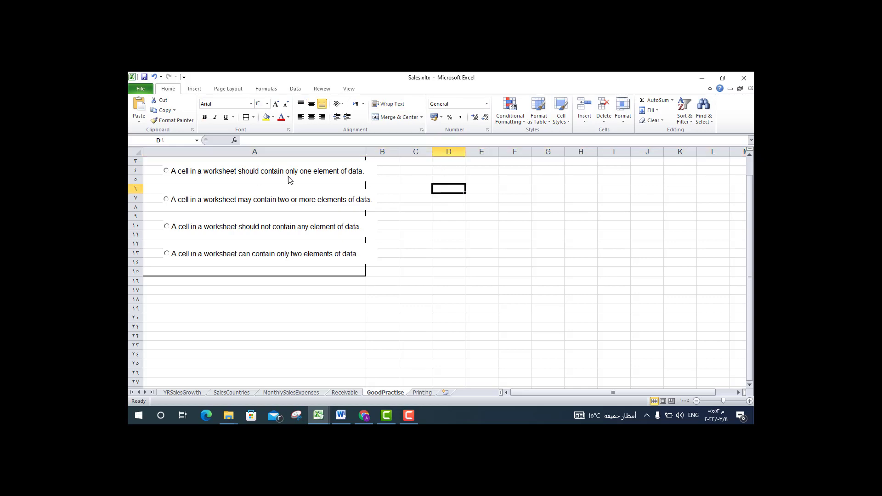
{"action": "left_click", "coordinate": [166, 172]}
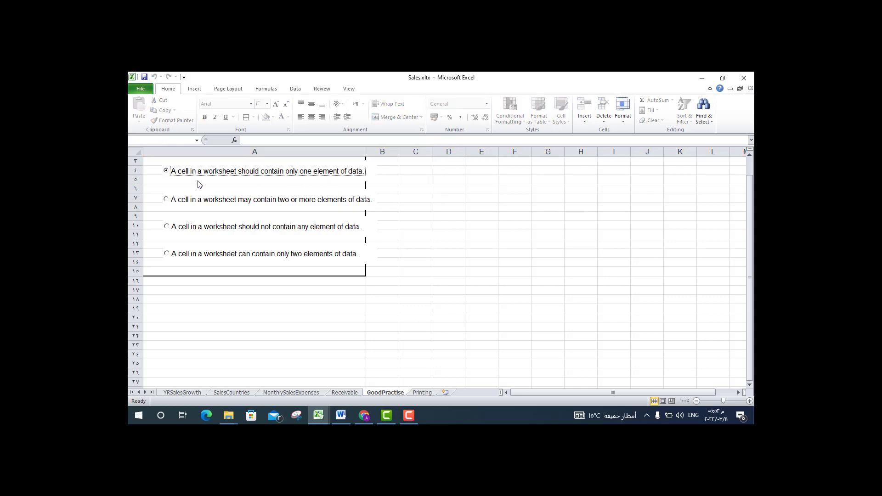
{"action": "left_click", "coordinate": [509, 218]}
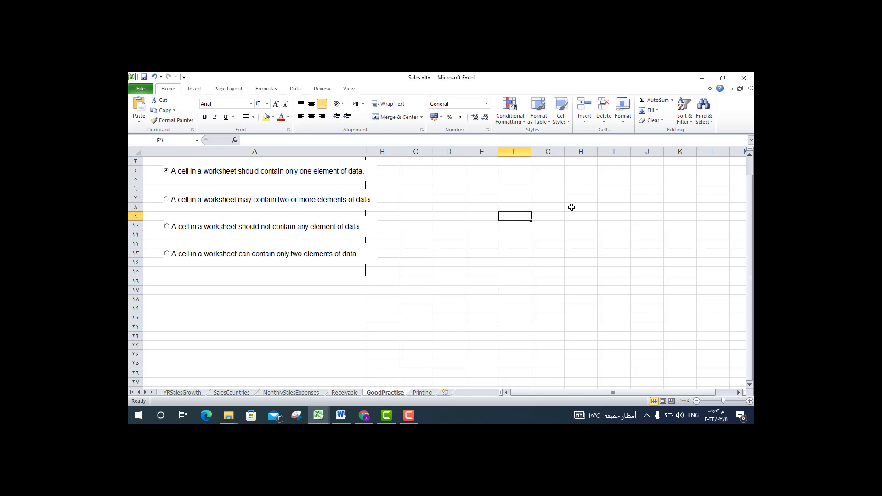
Step: Enter the values 6, 3, 4, 5, 5 down cells F9:F13
{"action": "type", "text": "6"}
{"action": "key", "text": "Return"}
{"action": "type", "text": "3"}
{"action": "key", "text": "Return"}
{"action": "type", "text": "4 5"}
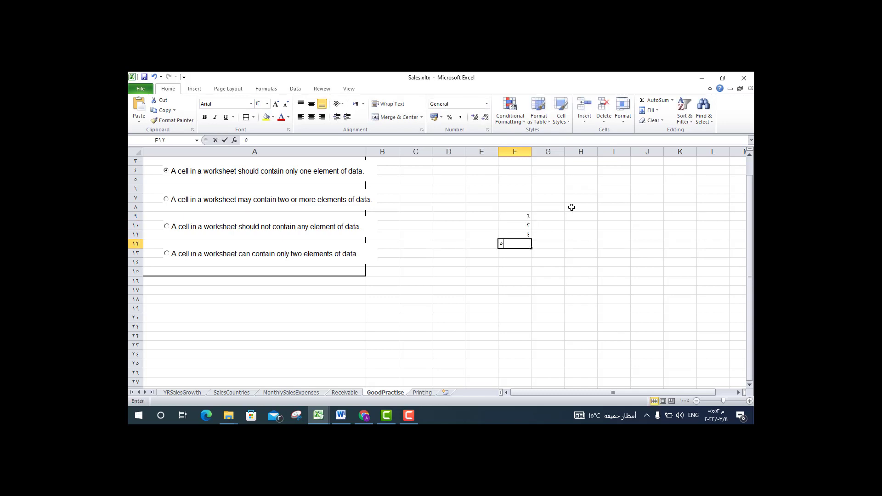
{"action": "key", "text": "Return"}
{"action": "type", "text": "5"}
{"action": "key", "text": "Return"}
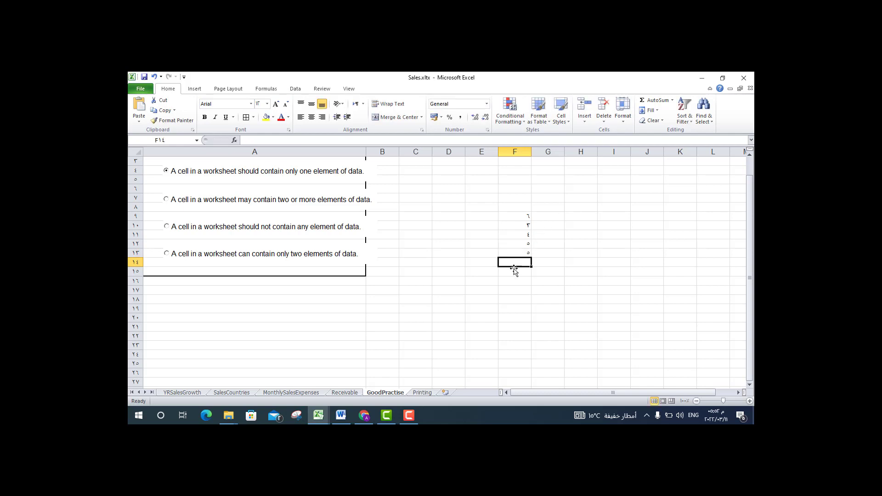
Step: Total F9:F13 in F14 with the formula =SUM(F9:F13), showing 23
{"action": "type", "text": "="}
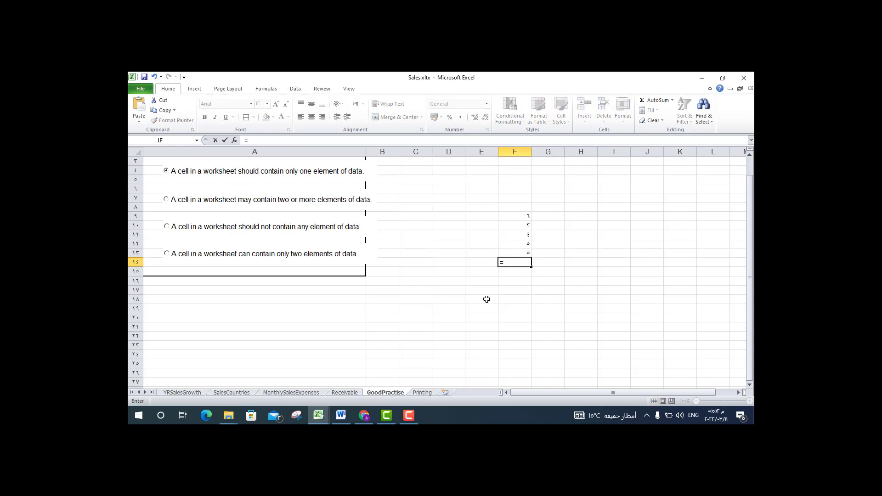
{"action": "type", "text": "su"}
{"action": "key", "text": "BackSpace"}
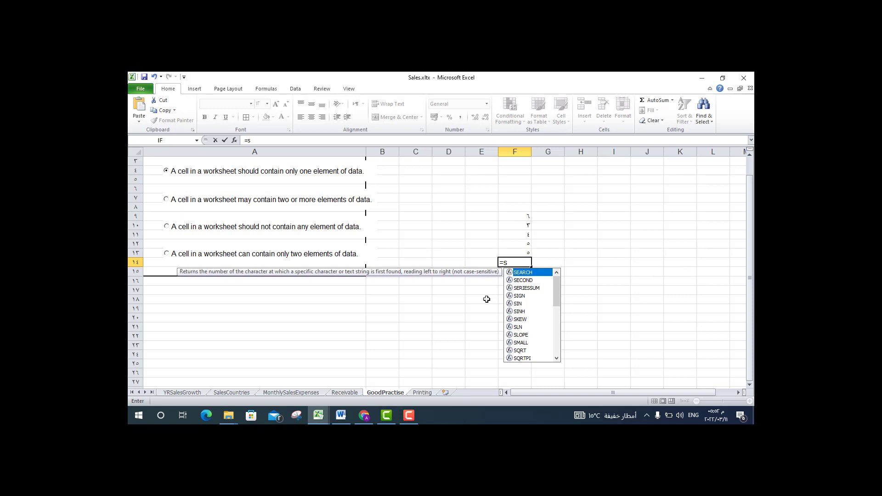
{"action": "type", "text": "um("}
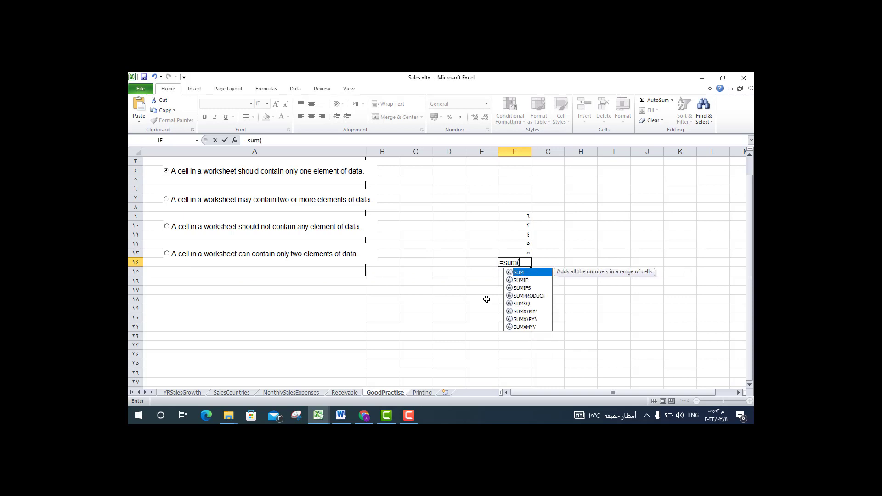
{"action": "left_click_drag", "start_coordinate": [514, 216], "coordinate": [512, 251]}
{"action": "type", "text": ")"}
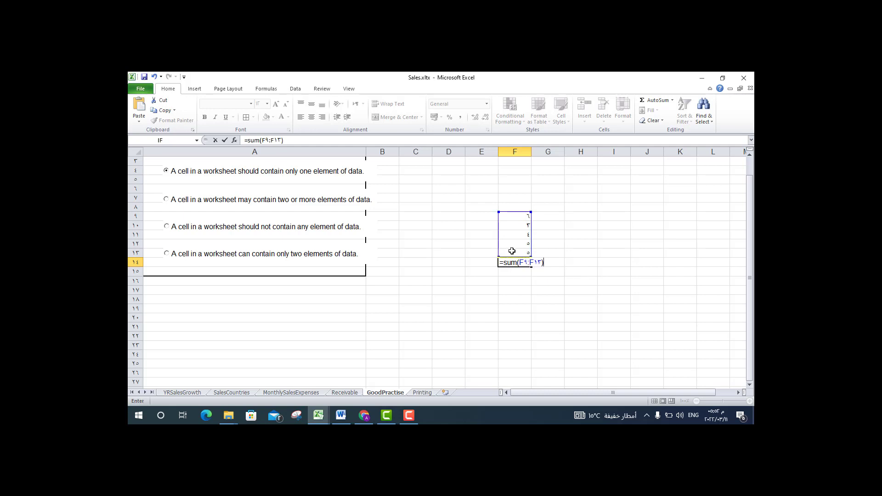
{"action": "key", "text": "Return"}
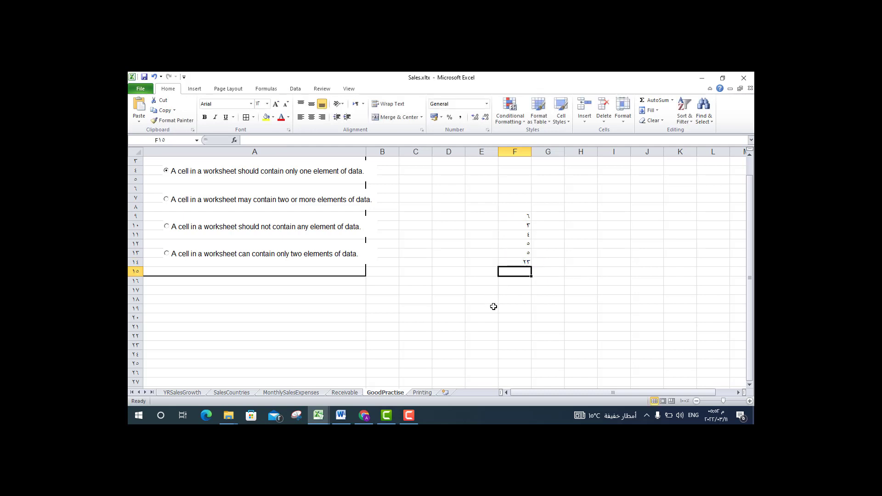
Step: Enter the hand-typed sum =2+4+7+9 in F15, showing 22, then select F9:F14
{"action": "type", "text": "="}
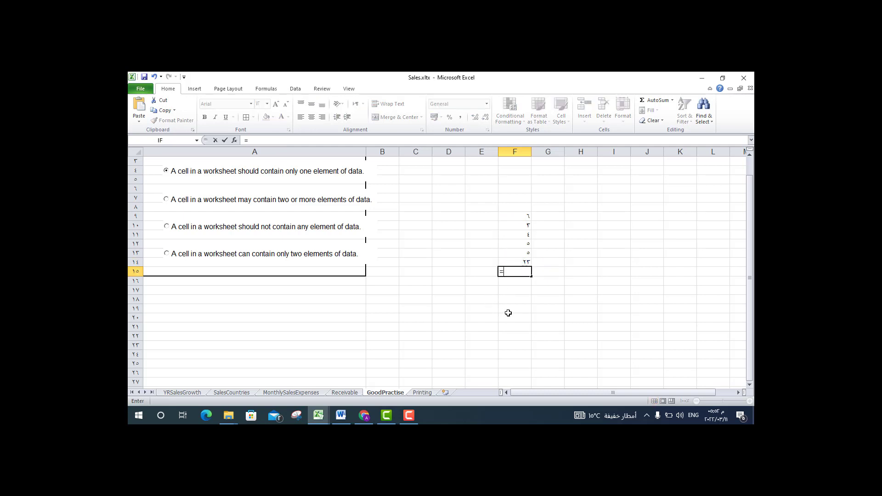
{"action": "type", "text": "2"}
{"action": "type", "text": "9"}
{"action": "key", "text": "Return"}
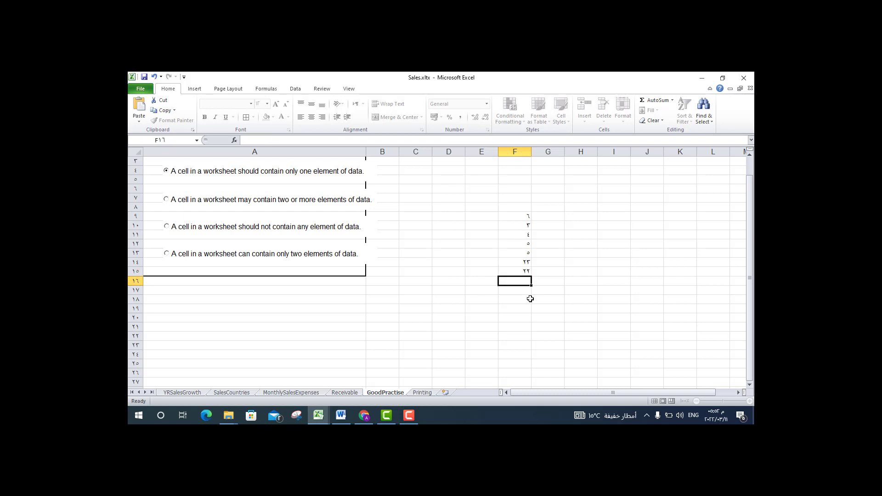
{"action": "left_click", "coordinate": [521, 265]}
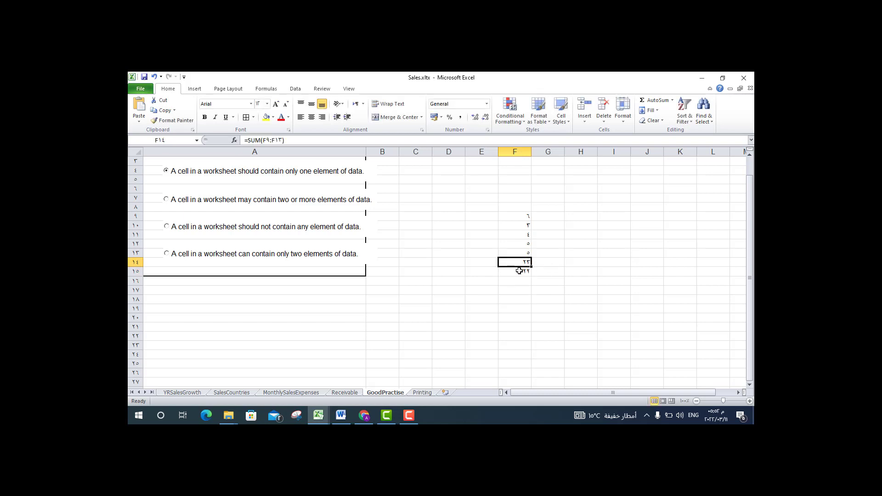
{"action": "left_click", "coordinate": [520, 272]}
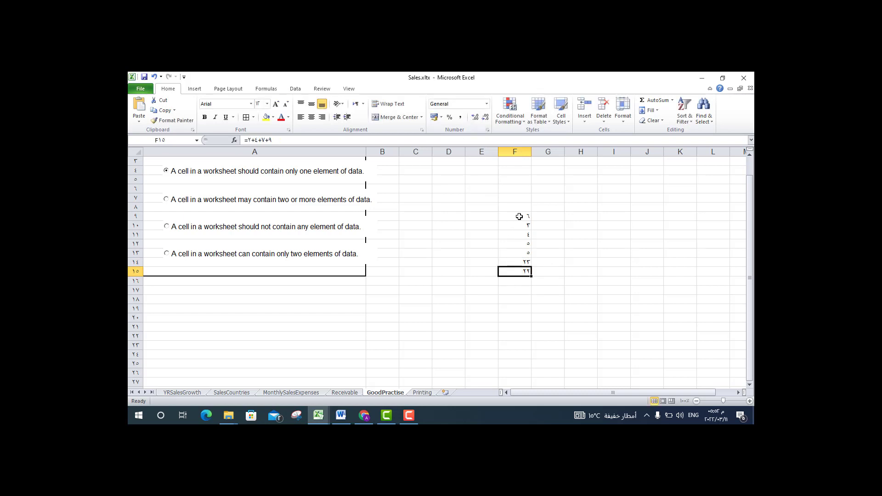
{"action": "left_click_drag", "start_coordinate": [520, 216], "coordinate": [512, 271]}
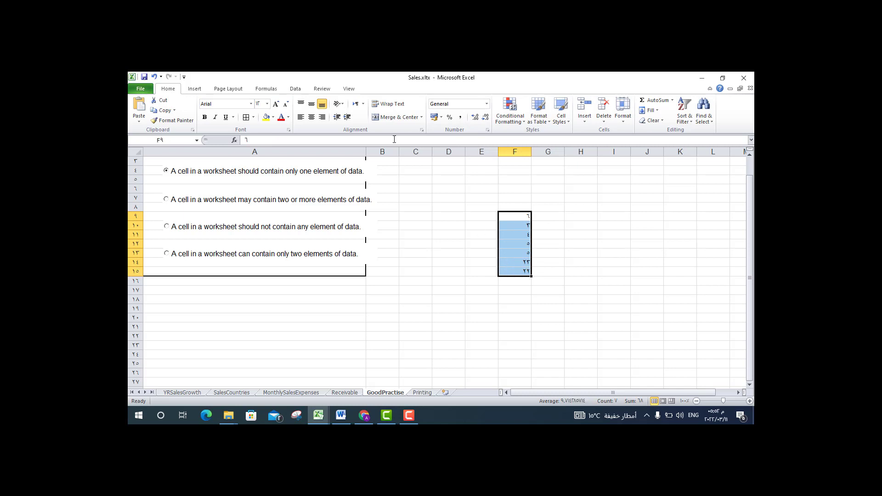
Step: Zoom the GoodPractise sheet to 200%
{"action": "left_click", "coordinate": [349, 89]}
{"action": "left_click", "coordinate": [330, 107]}
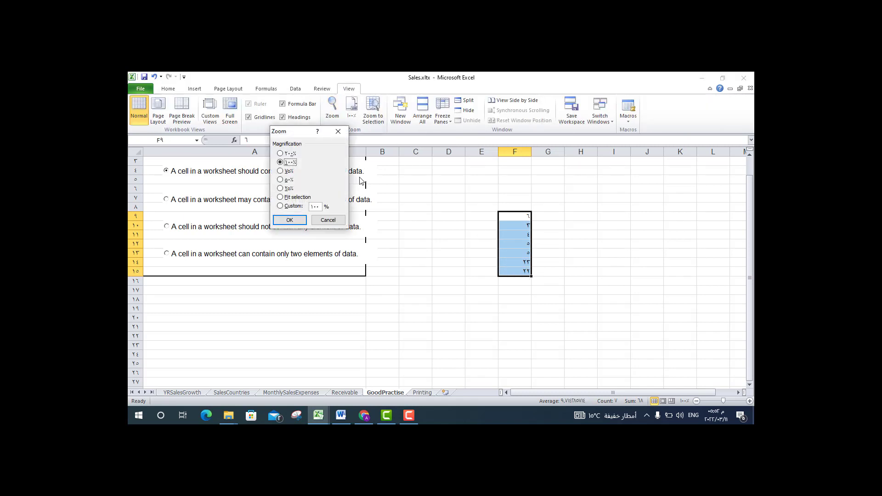
{"action": "left_click", "coordinate": [290, 155]}
{"action": "left_click", "coordinate": [290, 220]}
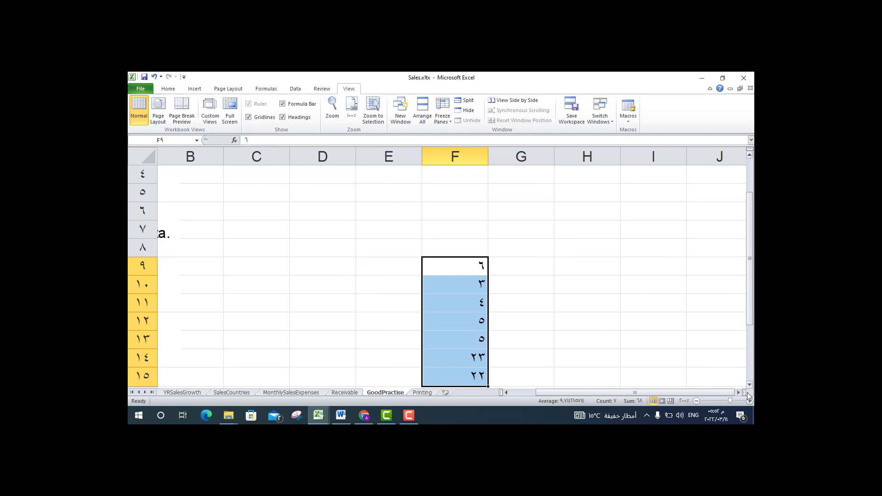
Step: Compare F14's =SUM(F9:F13) formula with F15's hand-typed =2+4+7+9 in the formula bar
{"action": "left_click", "coordinate": [750, 385]}
{"action": "left_click", "coordinate": [480, 309]}
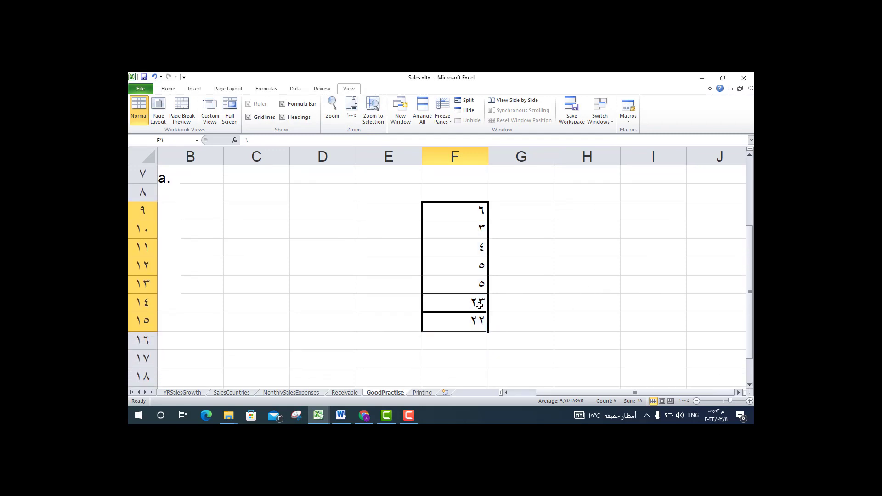
{"action": "left_click", "coordinate": [475, 319]}
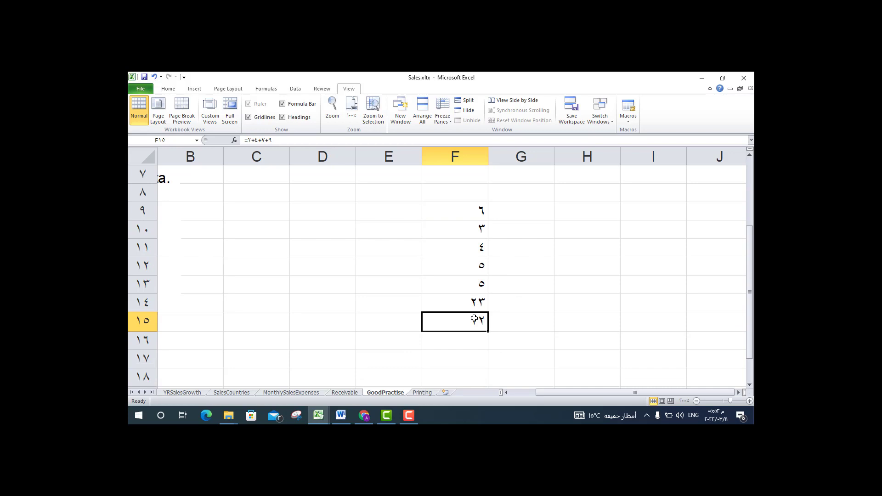
{"action": "left_click", "coordinate": [323, 318]}
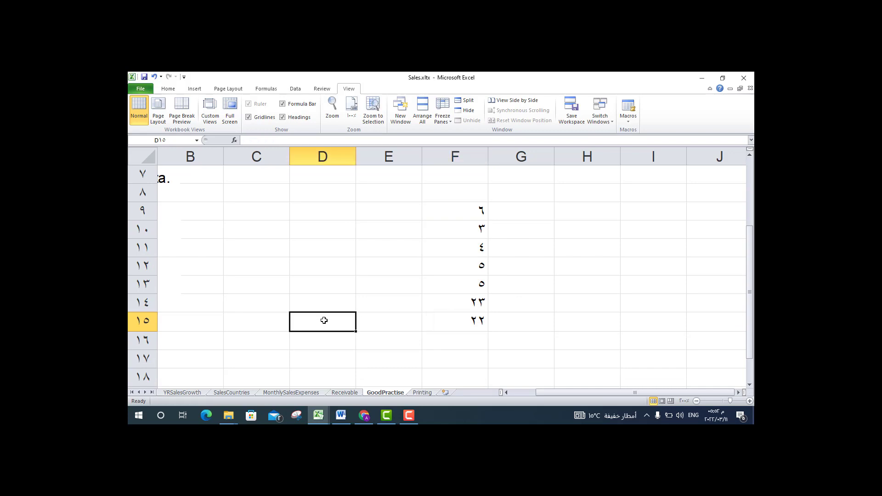
{"action": "left_click", "coordinate": [474, 302]}
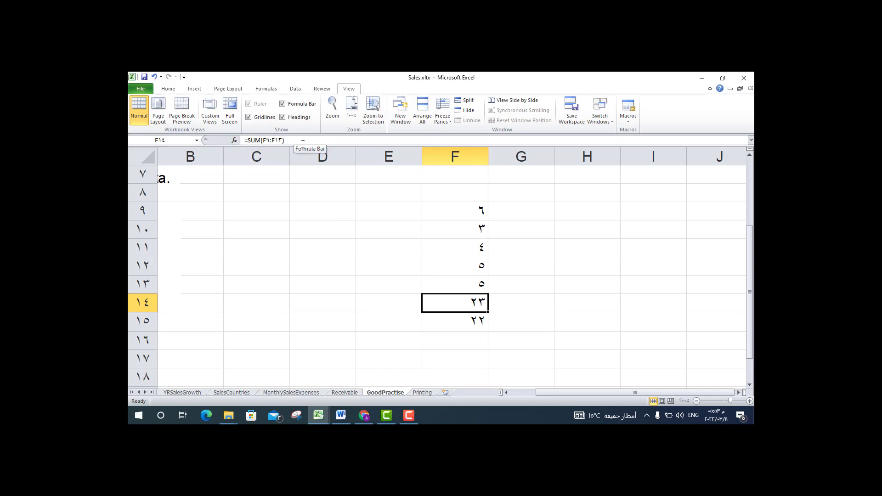
{"action": "left_click", "coordinate": [459, 317]}
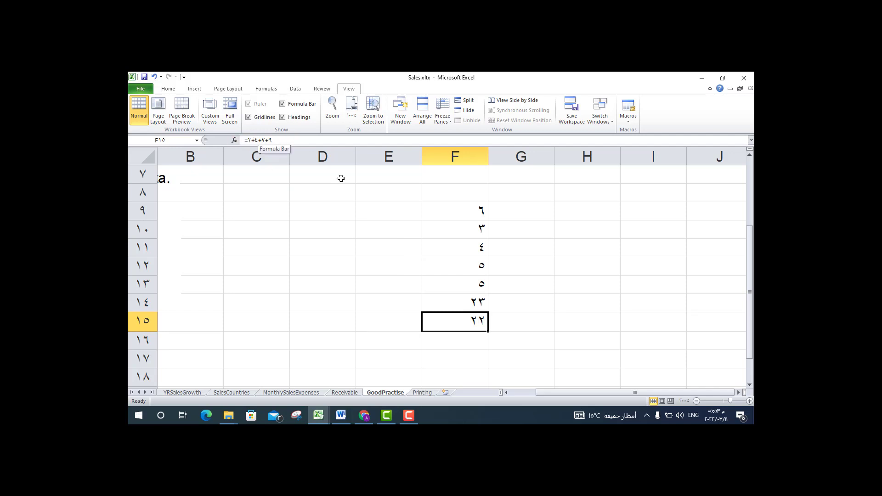
{"action": "left_click", "coordinate": [472, 302]}
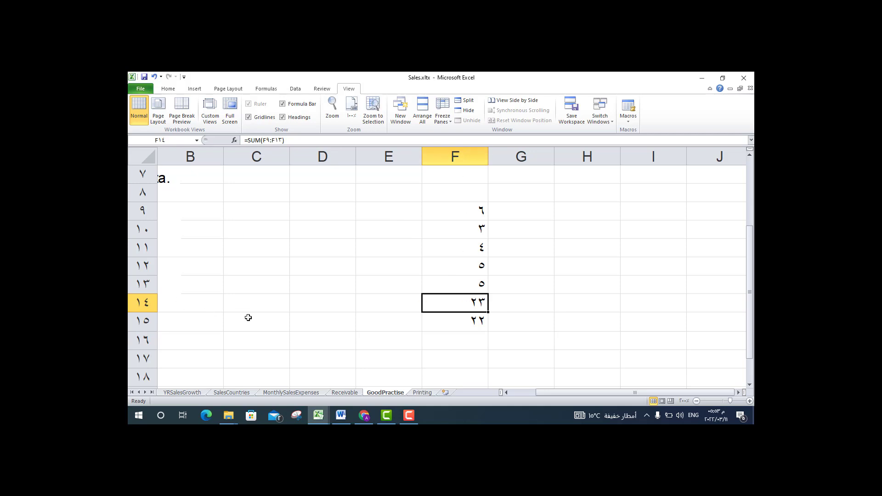
{"action": "left_click", "coordinate": [316, 326]}
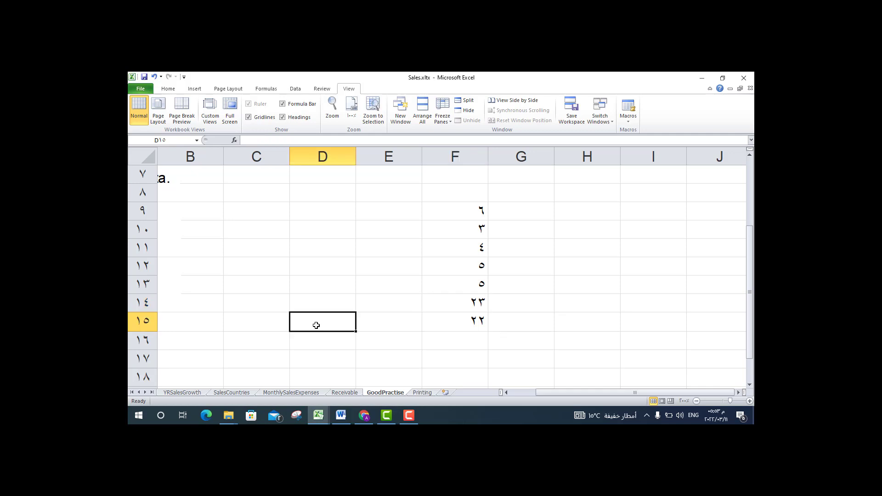
Step: Type the label F14 into cell D15, then select D14
{"action": "type", "text": "F١٤"}
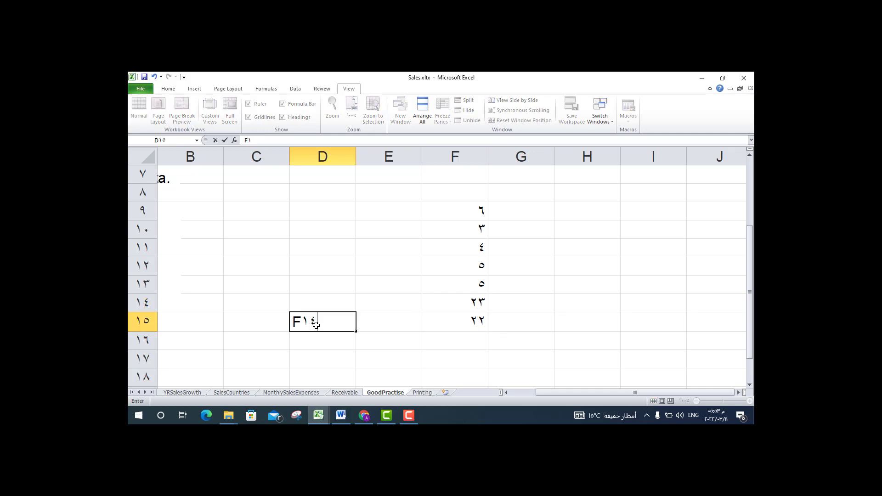
{"action": "key", "text": "Return"}
{"action": "left_click", "coordinate": [325, 299]}
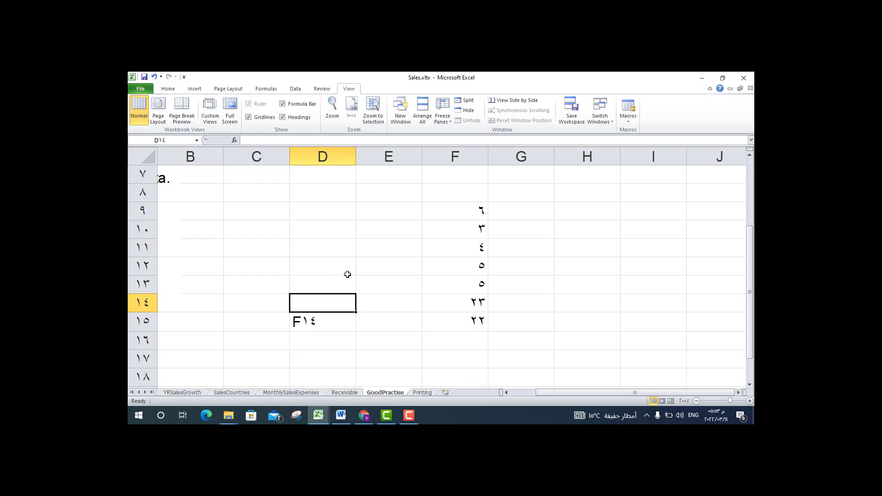
{"action": "left_click", "coordinate": [409, 416]}
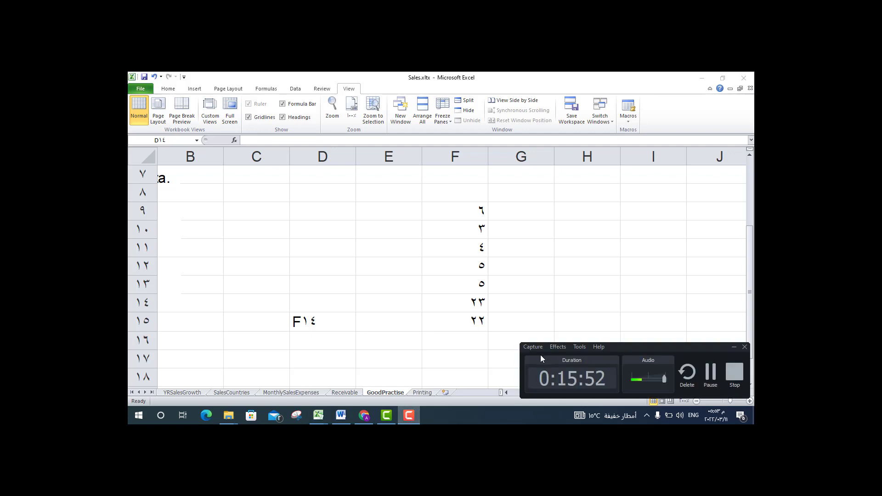